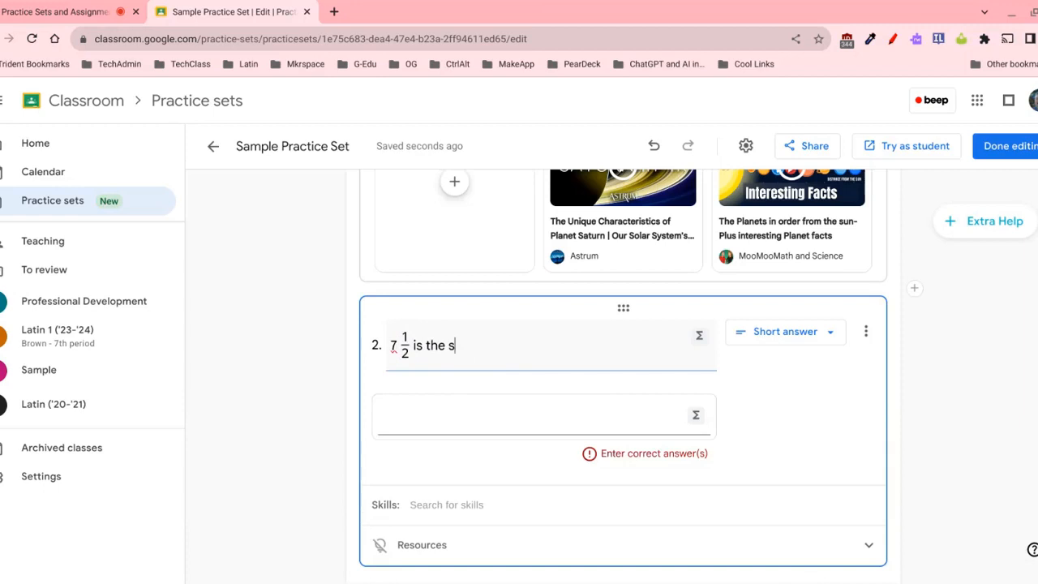
Step: Change question 2 from short answer to single-select and select its first answer option for editing
{"action": "left_click", "coordinate": [839, 331]}
{"action": "left_click", "coordinate": [788, 414]}
{"action": "left_click", "coordinate": [463, 410]}
{"action": "triple_click", "coordinate": [463, 410]}
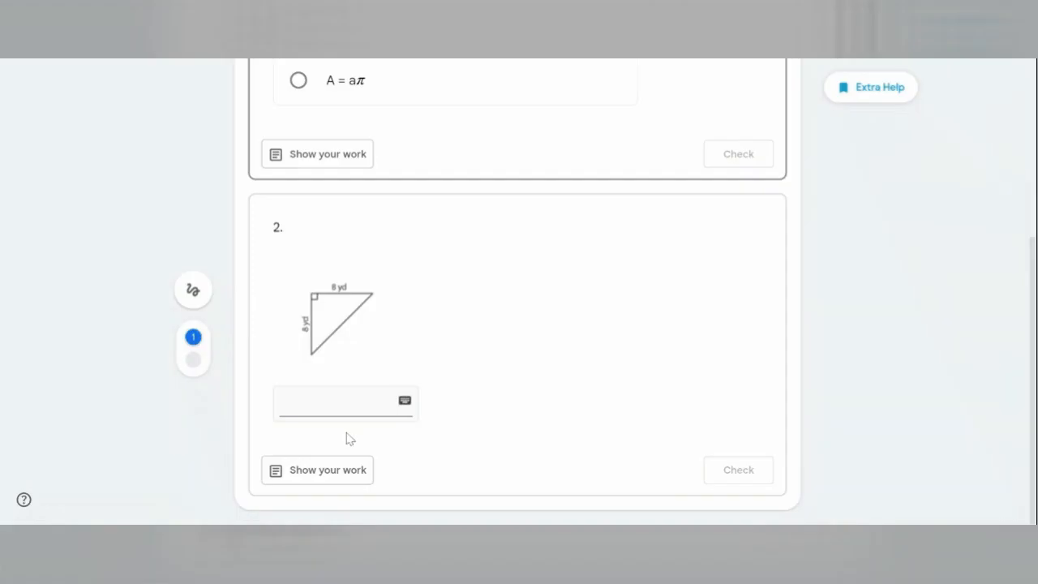
Step: Open the show-your-work area for the triangle question and sketch pencil marks by hand
{"action": "left_click", "coordinate": [333, 474]}
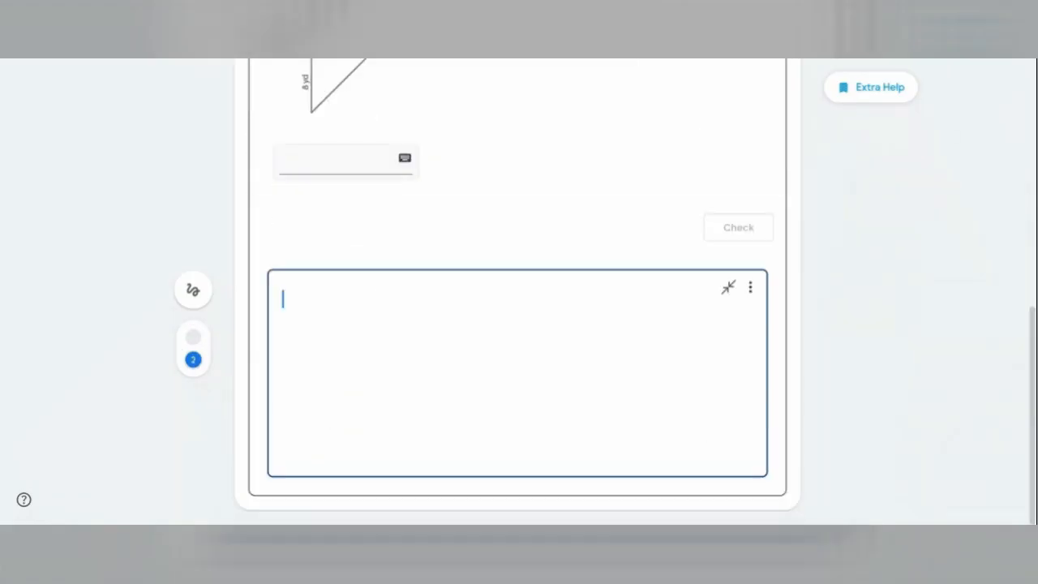
{"action": "left_click", "coordinate": [193, 290]}
{"action": "mouse_move", "coordinate": [376, 285]}
{"action": "left_mouse_down"}
{"action": "mouse_move", "coordinate": [459, 375]}
{"action": "mouse_move", "coordinate": [383, 285]}
{"action": "left_mouse_up"}
{"action": "left_click_drag", "start_coordinate": [334, 325], "coordinate": [355, 329]}
{"action": "left_click_drag", "start_coordinate": [427, 380], "coordinate": [433, 404]}
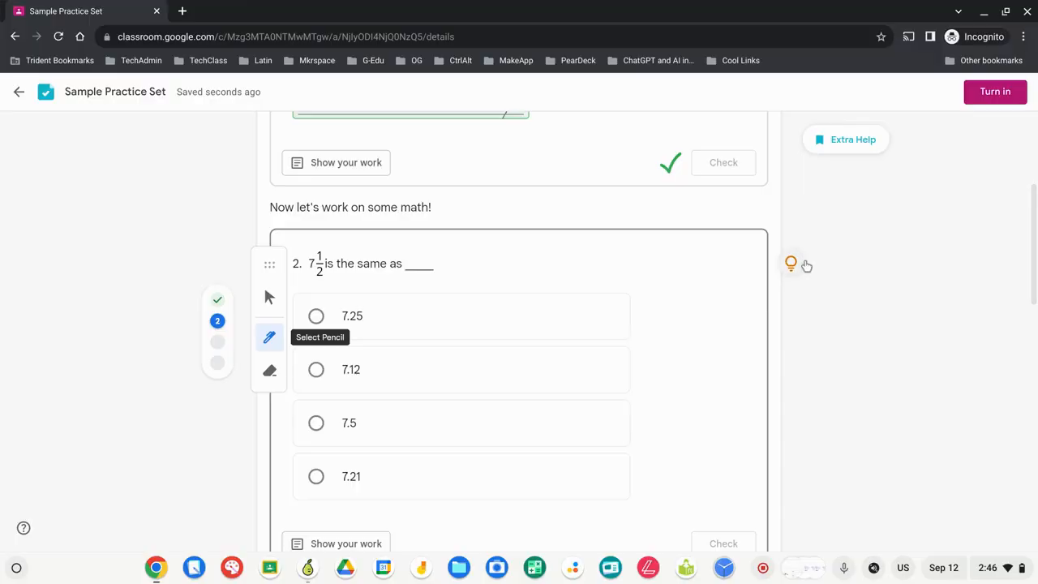
Step: Open the hint resources for question 2, play the Converting Between Fractions, Decimals, and Percentages video, and close the resources
{"action": "left_click", "coordinate": [802, 265]}
{"action": "left_click", "coordinate": [908, 393]}
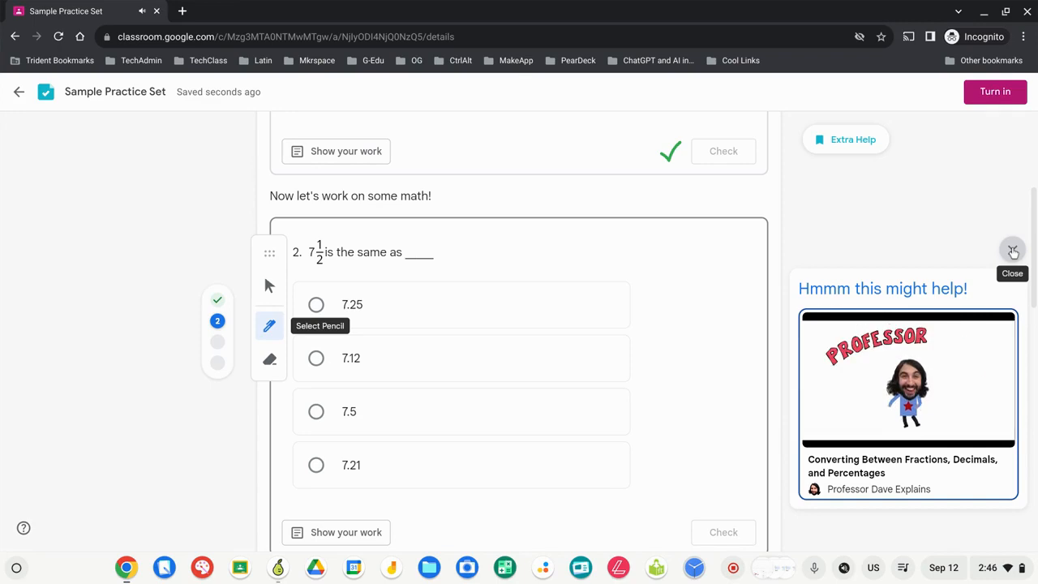
{"action": "left_click", "coordinate": [1013, 252]}
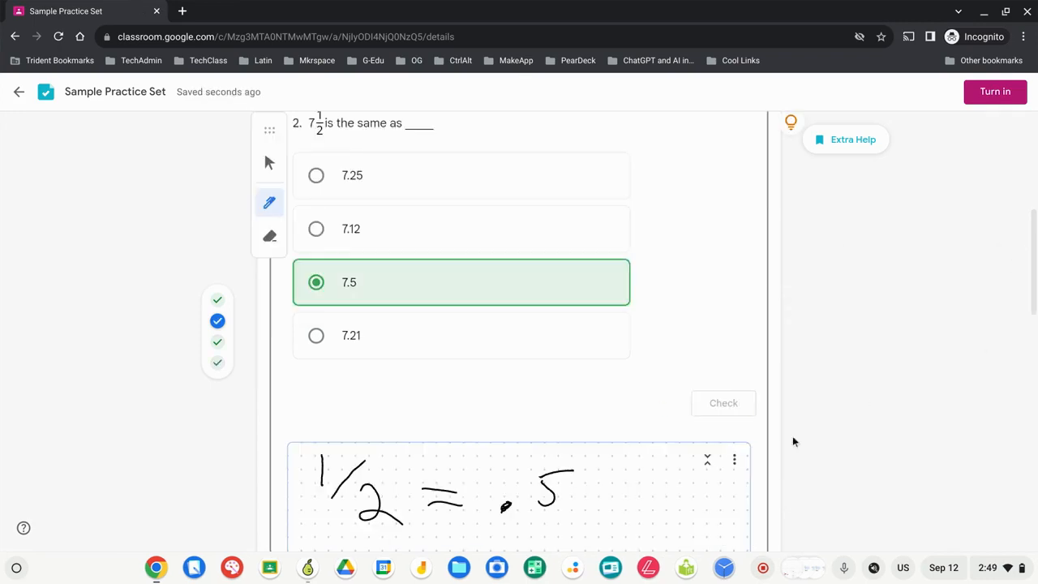
{"action": "scroll", "coordinate": [793, 439], "scroll_direction": "down", "scroll_amount": 2}
{"action": "scroll", "coordinate": [793, 441], "scroll_direction": "up", "scroll_amount": 2}
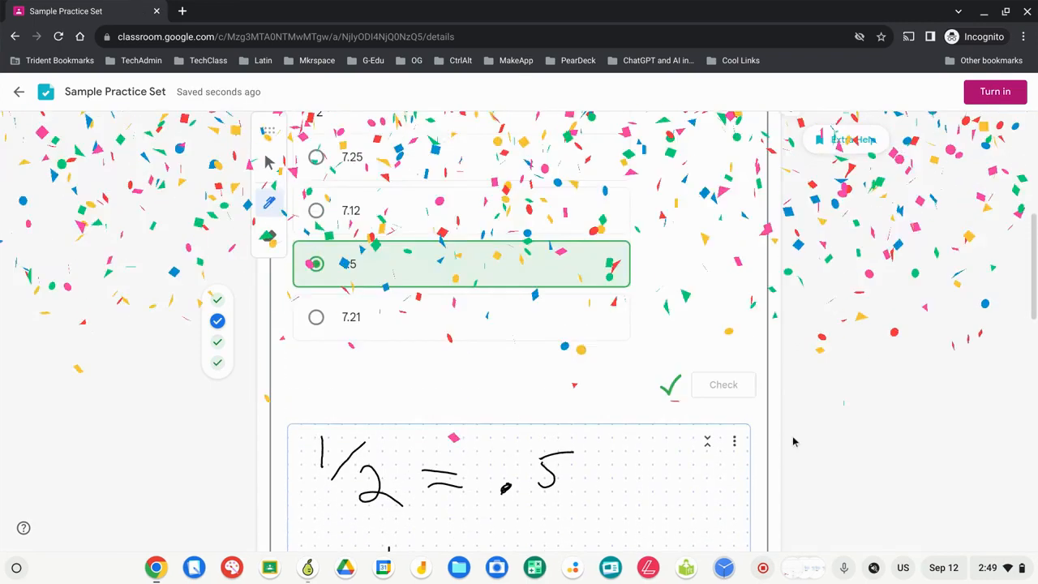
{"action": "scroll", "coordinate": [793, 439], "scroll_direction": "up", "scroll_amount": 5}
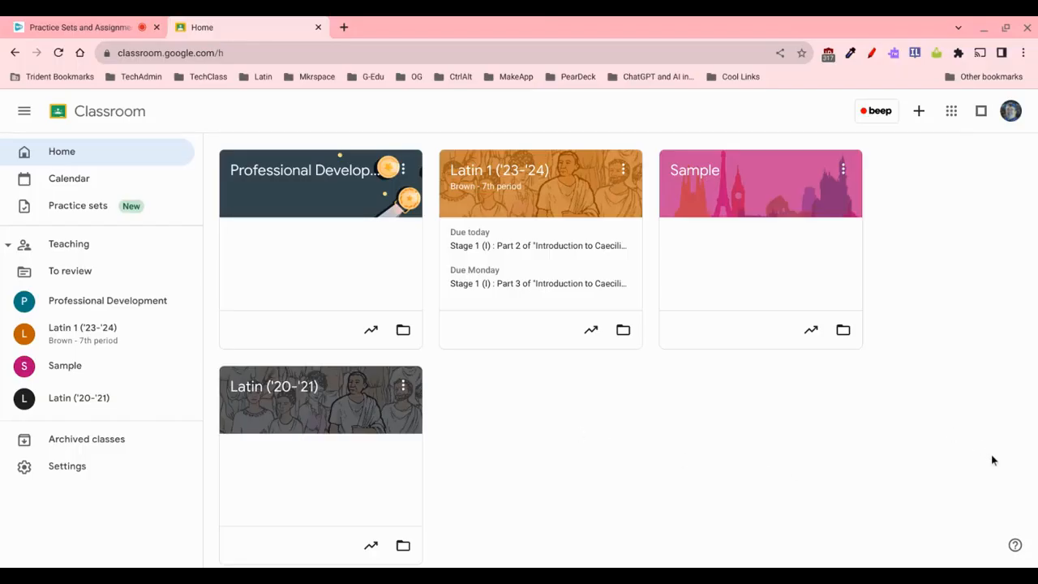
Step: Open the Practice sets area in Google Classroom and create a new practice set
{"action": "left_click", "coordinate": [951, 111]}
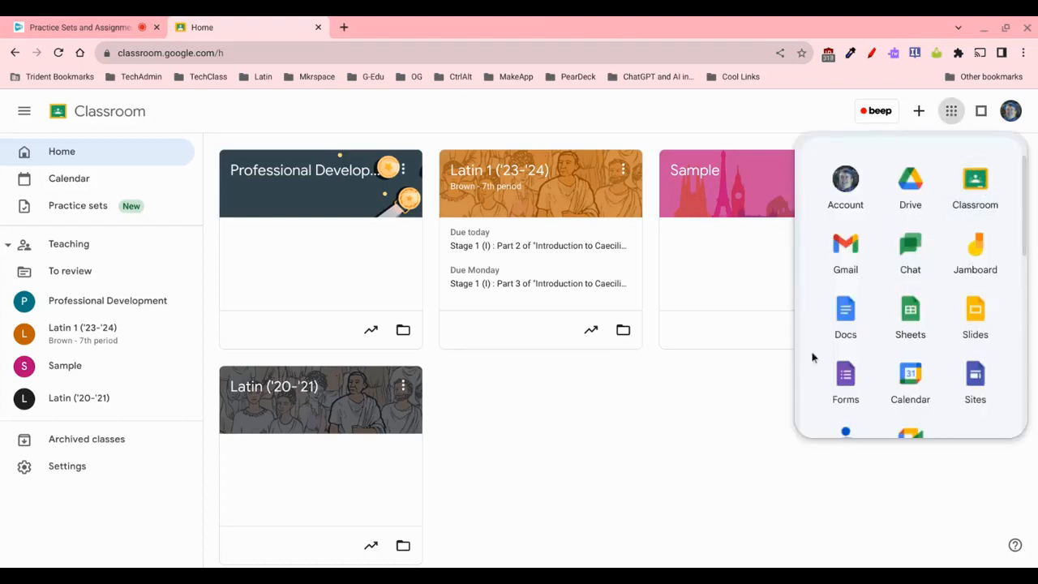
{"action": "left_click", "coordinate": [690, 407]}
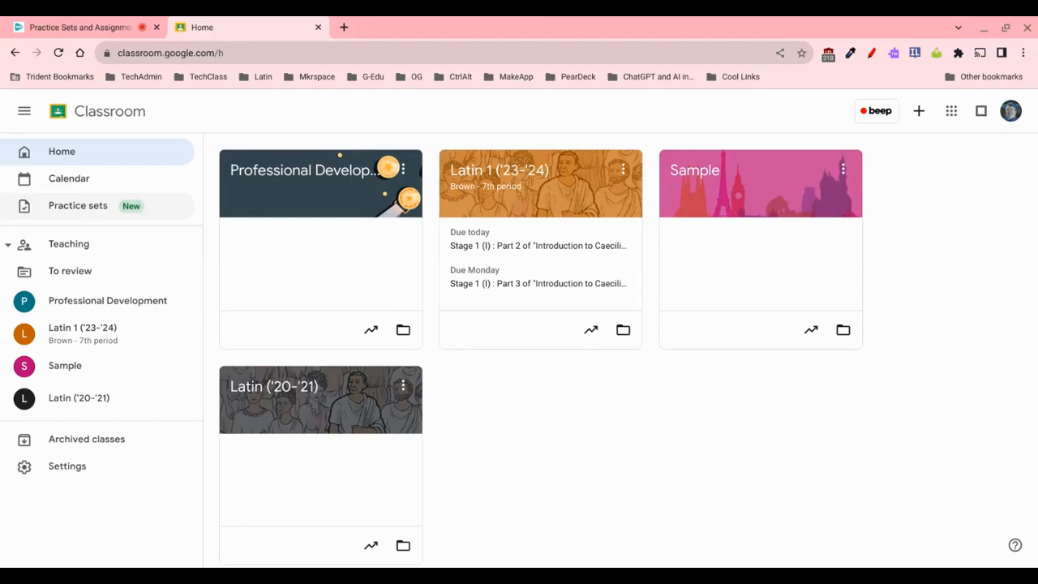
{"action": "left_click", "coordinate": [75, 208]}
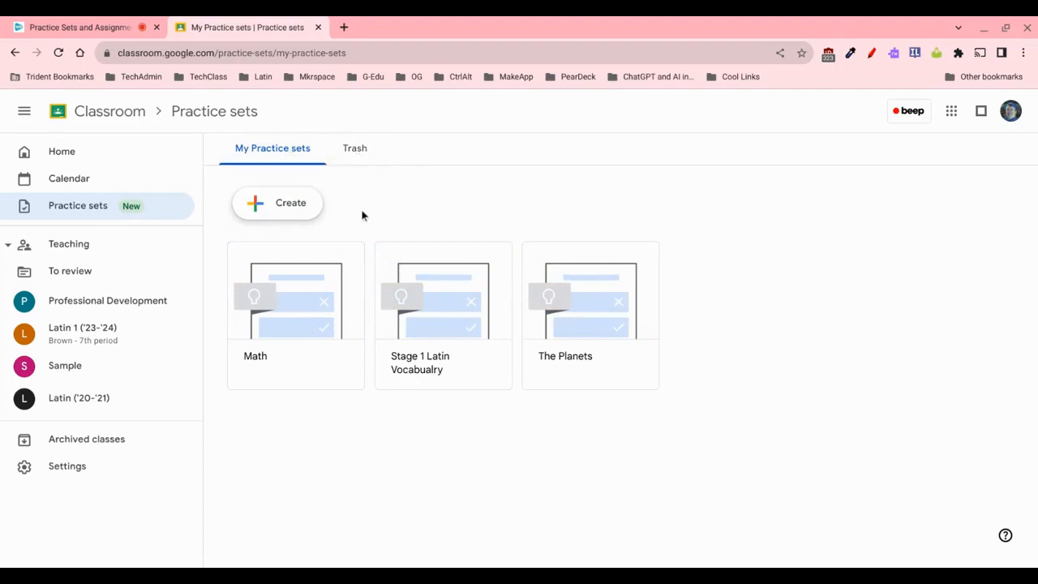
{"action": "left_click", "coordinate": [275, 204]}
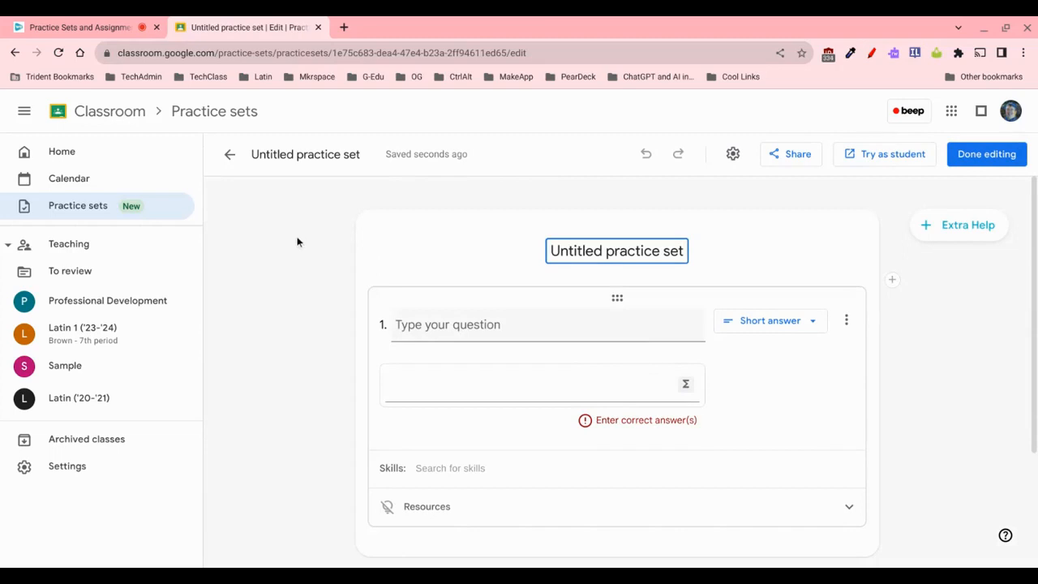
Step: Rename the untitled practice set to "Sample Practice Set"
{"action": "triple_click", "coordinate": [621, 251]}
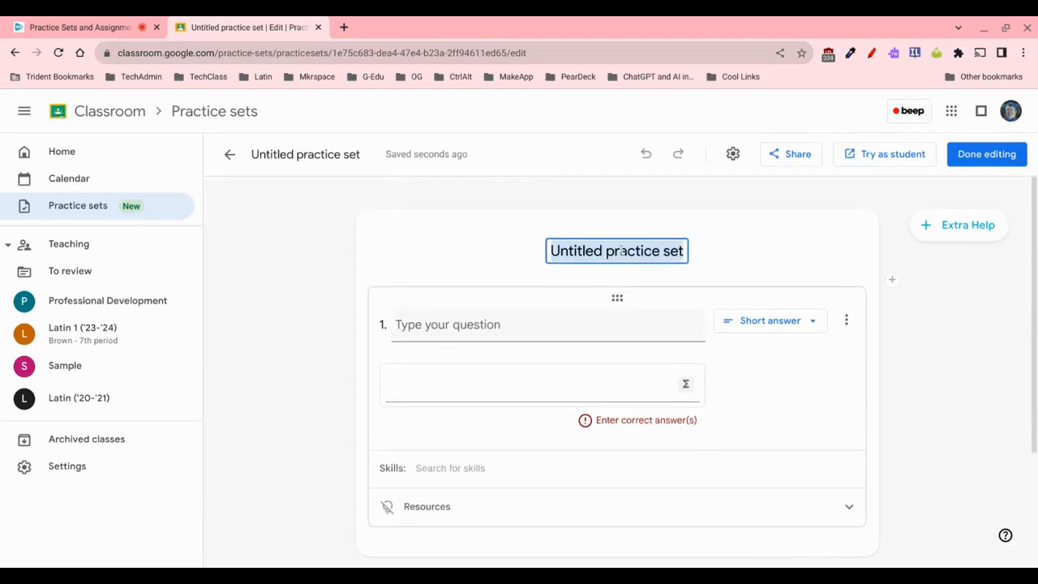
{"action": "type", "text": "Sample Pr"}
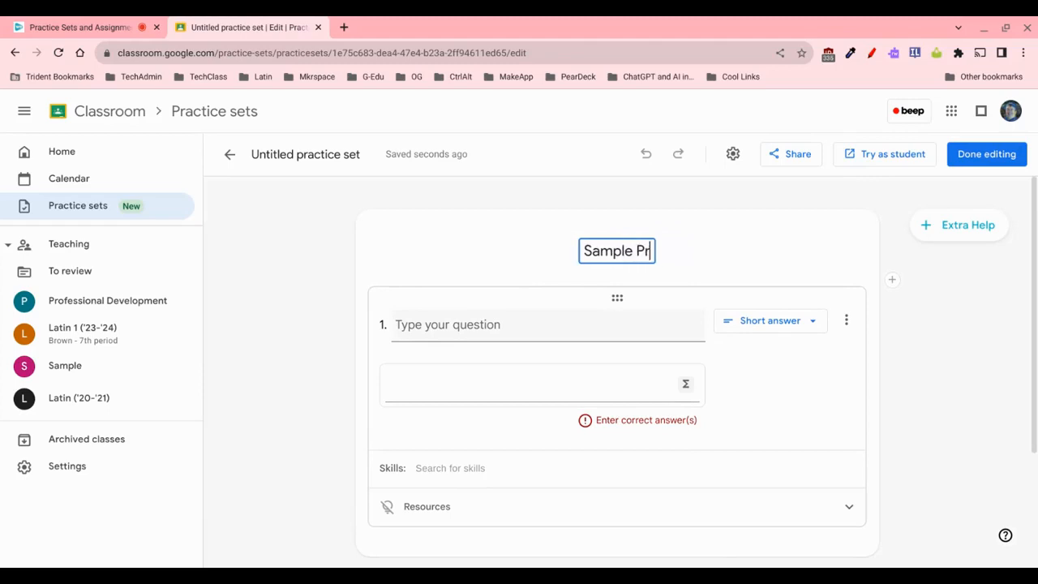
{"action": "type", "text": "actice Set"}
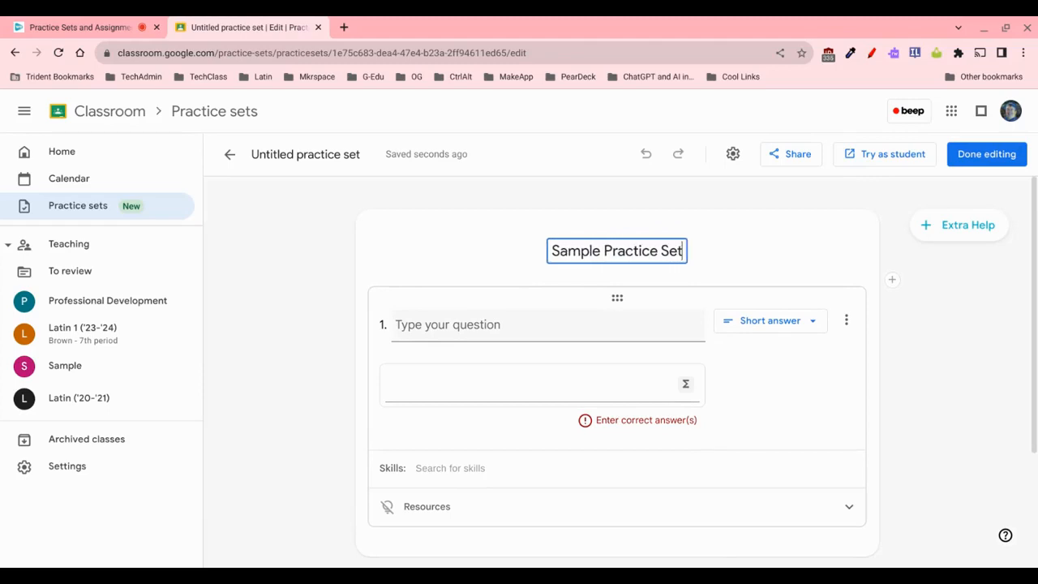
{"action": "left_click", "coordinate": [450, 249]}
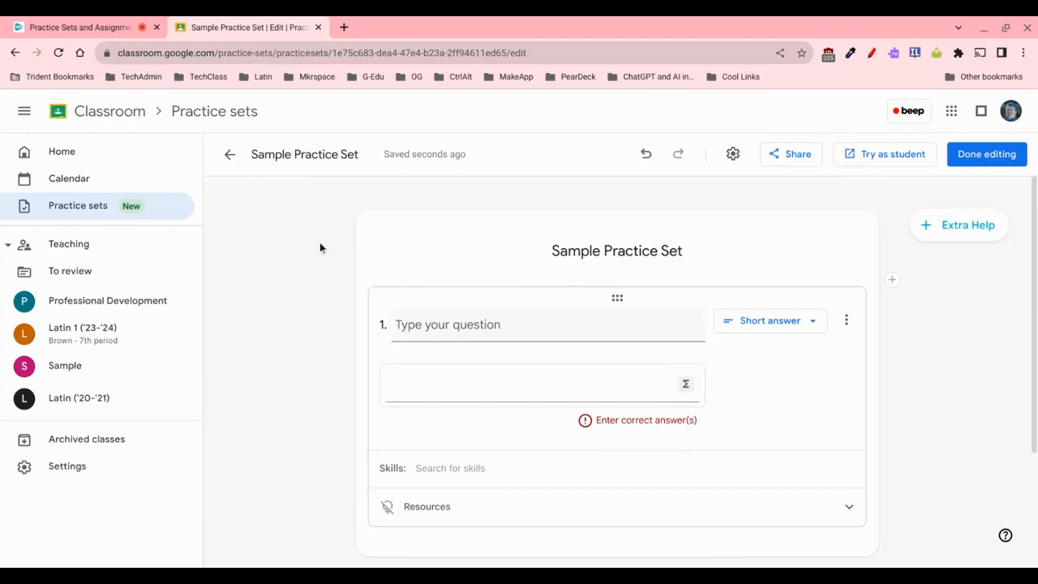
Step: Enter "What is the closest planet to our sun?" as the text of question 1
{"action": "scroll", "coordinate": [358, 269], "scroll_direction": "down", "scroll_amount": 1}
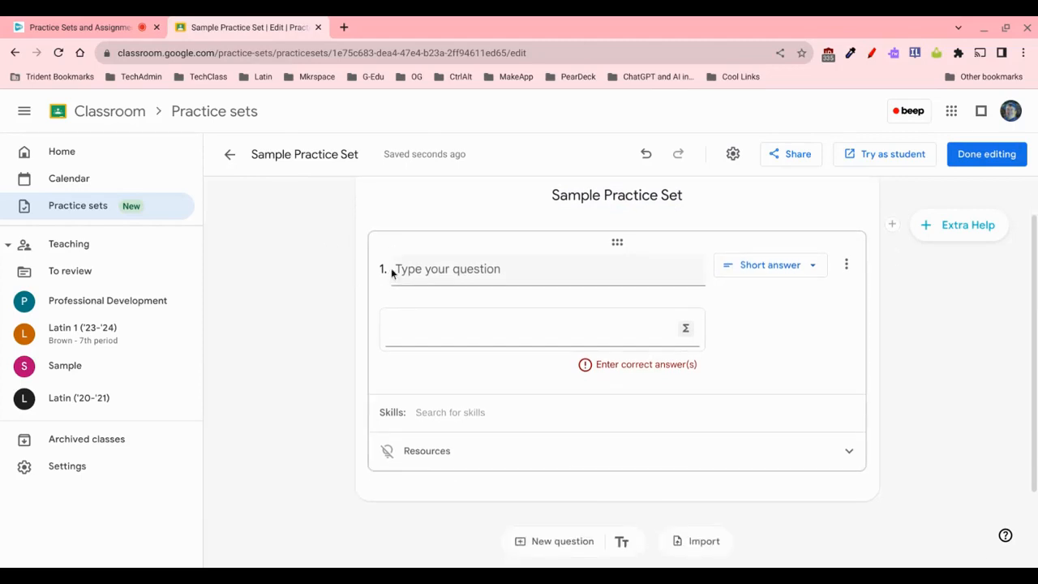
{"action": "left_click", "coordinate": [435, 276]}
{"action": "type", "text": "What is the closest planet to our sun?"}
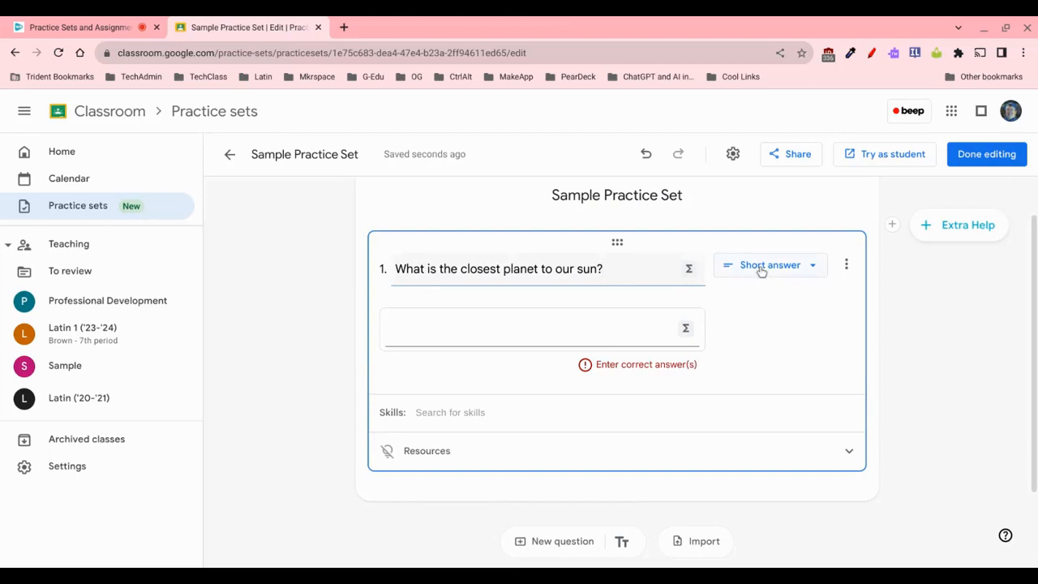
Step: Keep question 1 as a short answer and set its correct answer to "Mercury"
{"action": "left_click", "coordinate": [761, 268]}
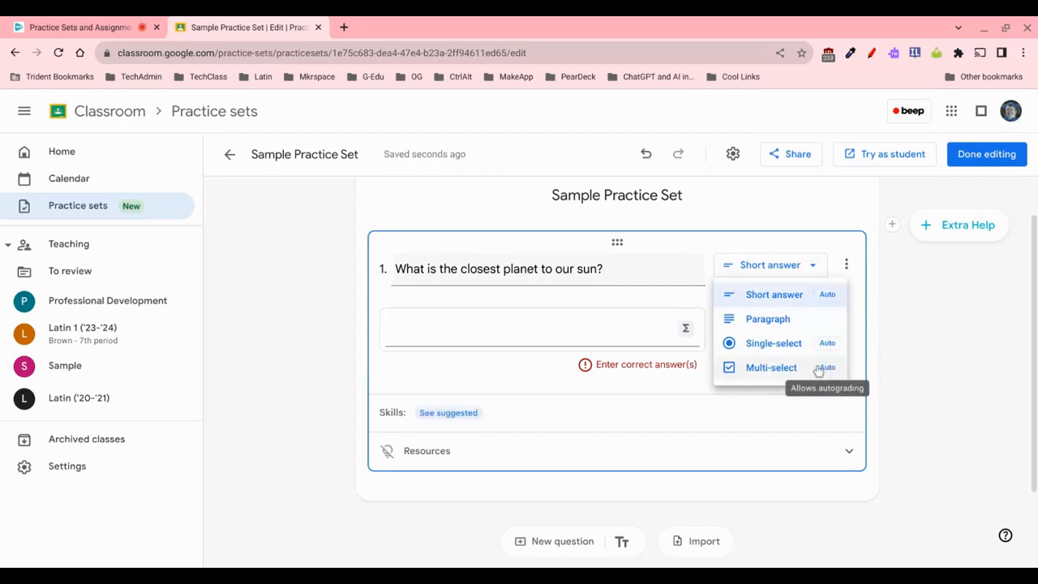
{"action": "left_click", "coordinate": [768, 297]}
{"action": "left_click", "coordinate": [524, 316]}
{"action": "type", "text": "Mercury"}
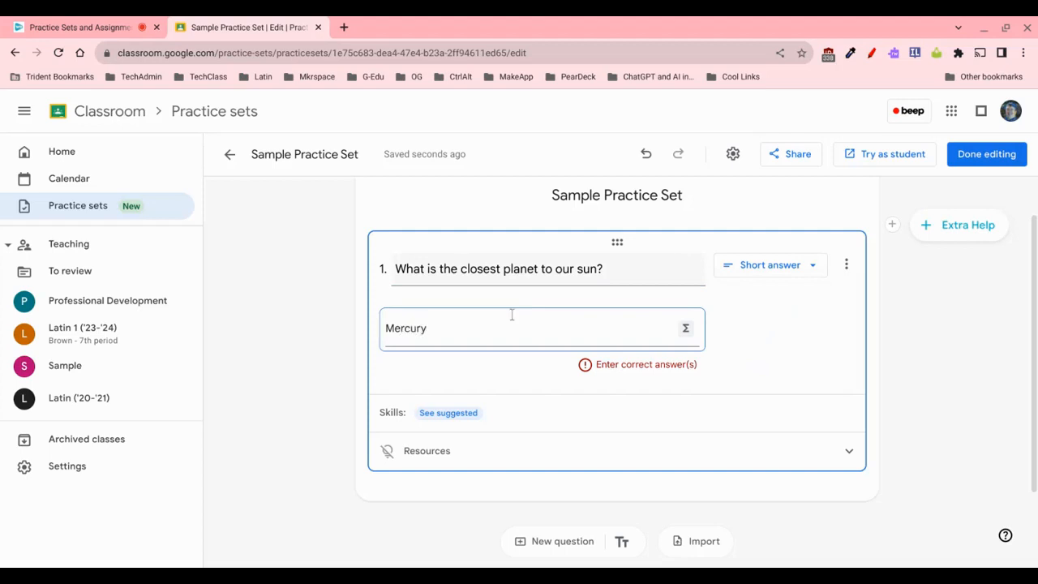
{"action": "left_click", "coordinate": [318, 334]}
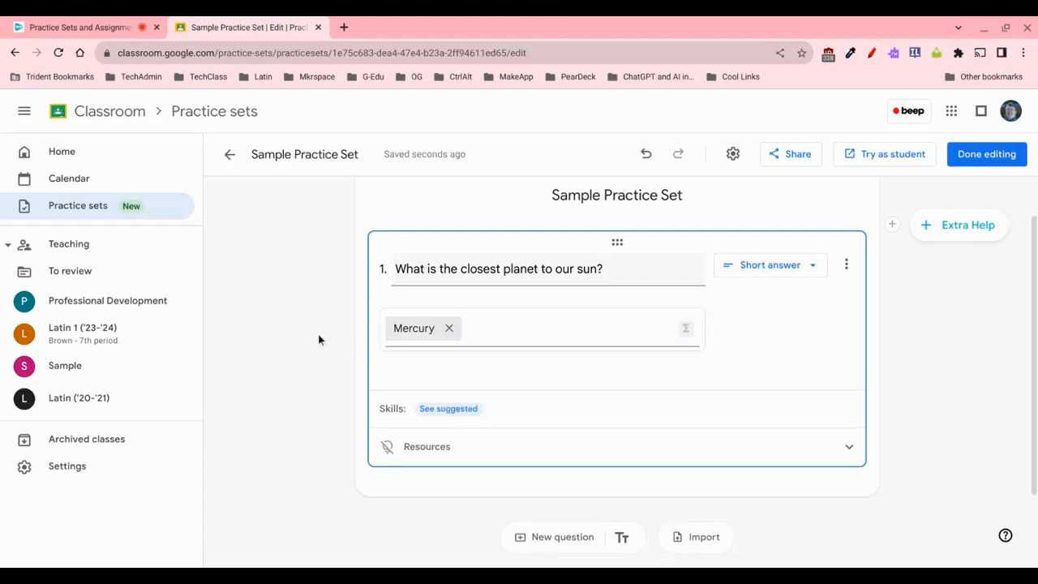
Step: Add the suggested skill "Identify unique characteristics of planets in our solar system" to question 1 and expand its resources
{"action": "left_click", "coordinate": [451, 409]}
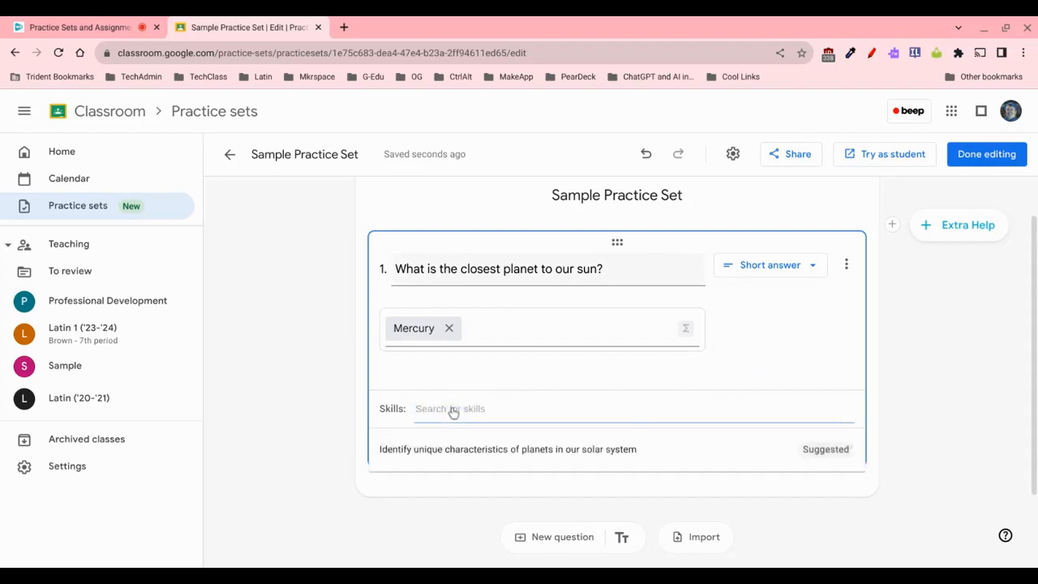
{"action": "left_click", "coordinate": [476, 457]}
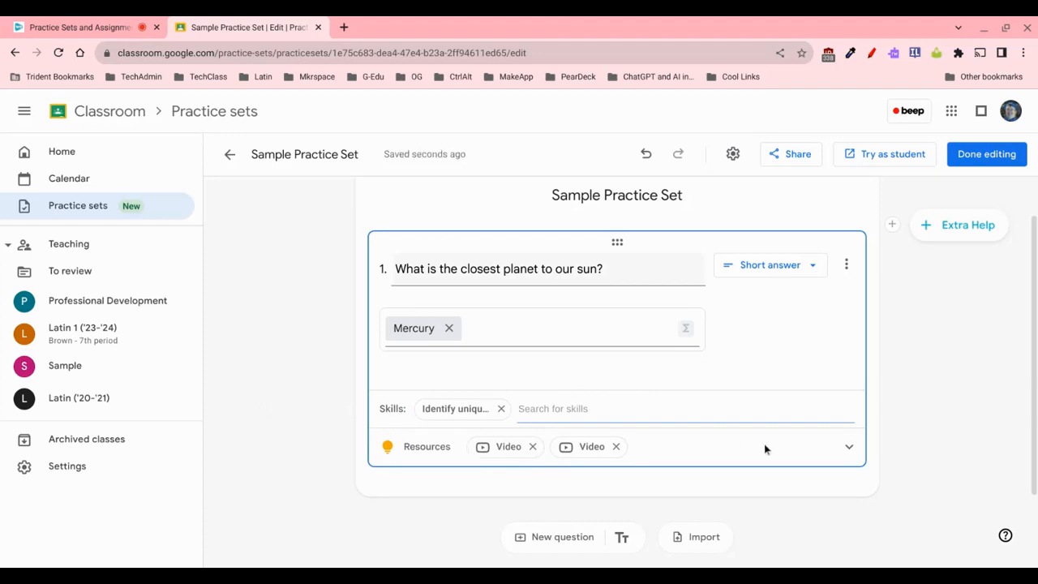
{"action": "left_click", "coordinate": [844, 443]}
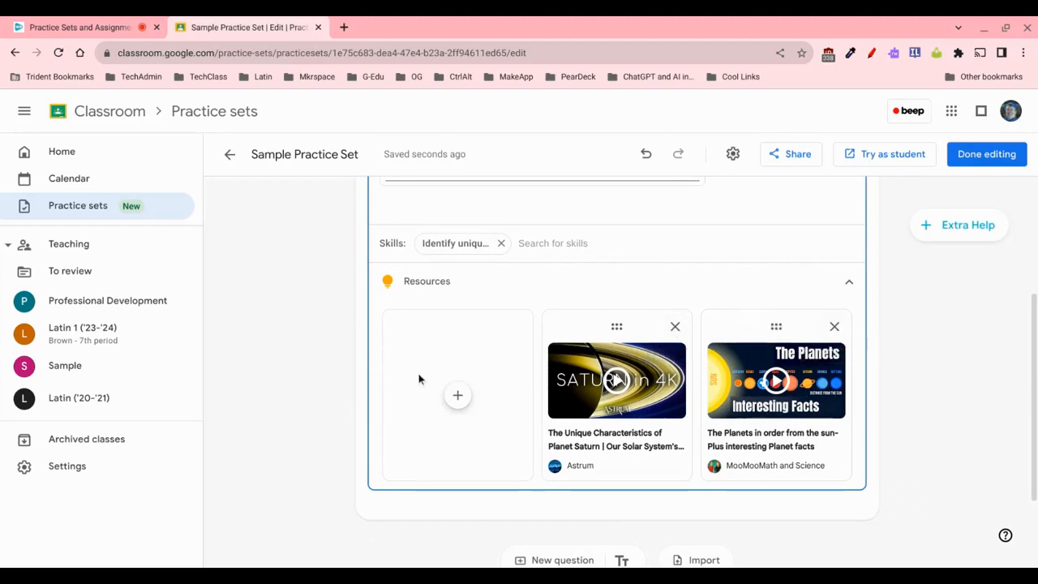
{"action": "left_click", "coordinate": [458, 397]}
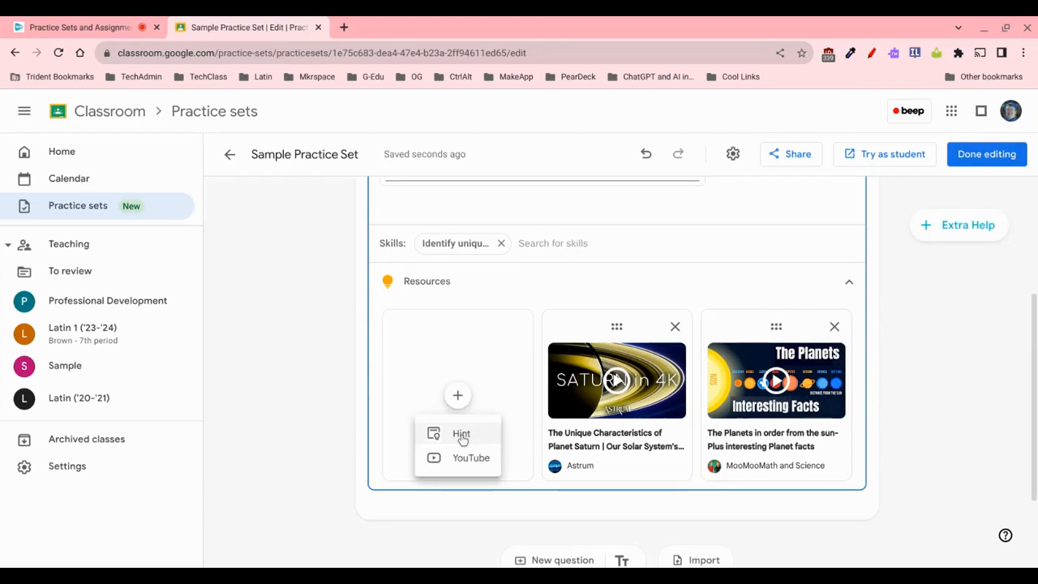
{"action": "left_click", "coordinate": [460, 436]}
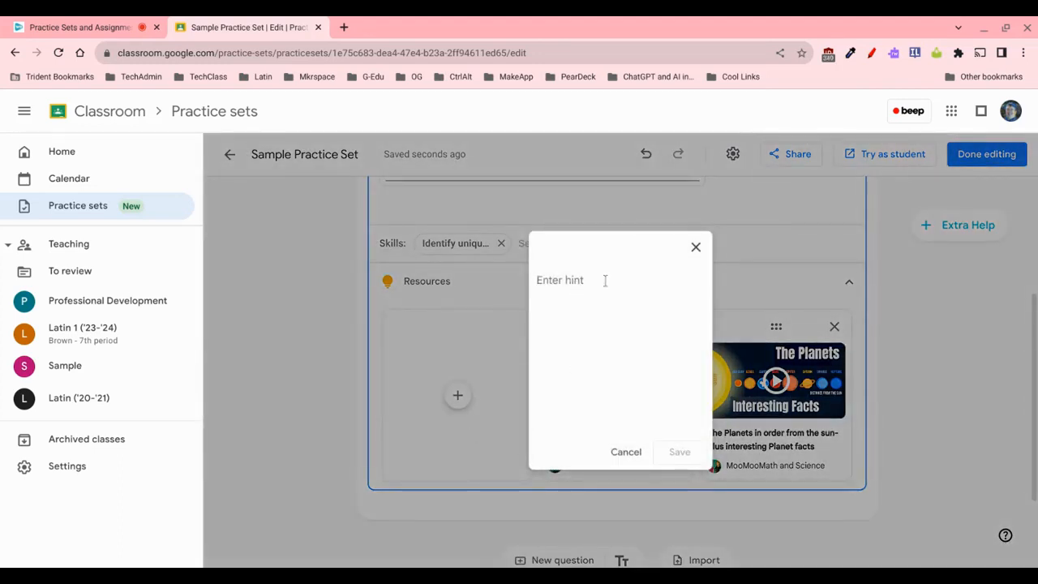
{"action": "left_click", "coordinate": [695, 248]}
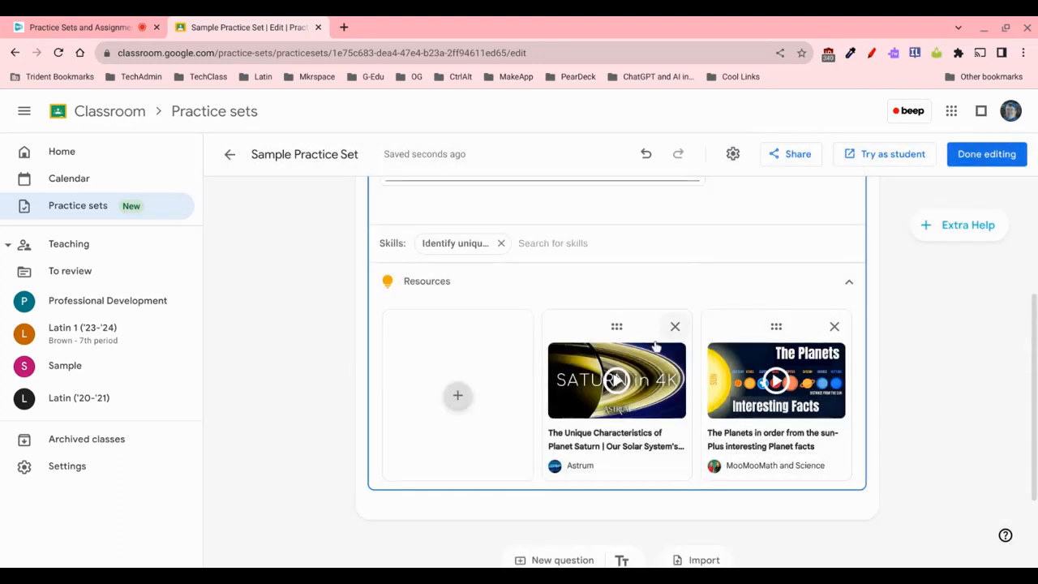
{"action": "left_click", "coordinate": [458, 397]}
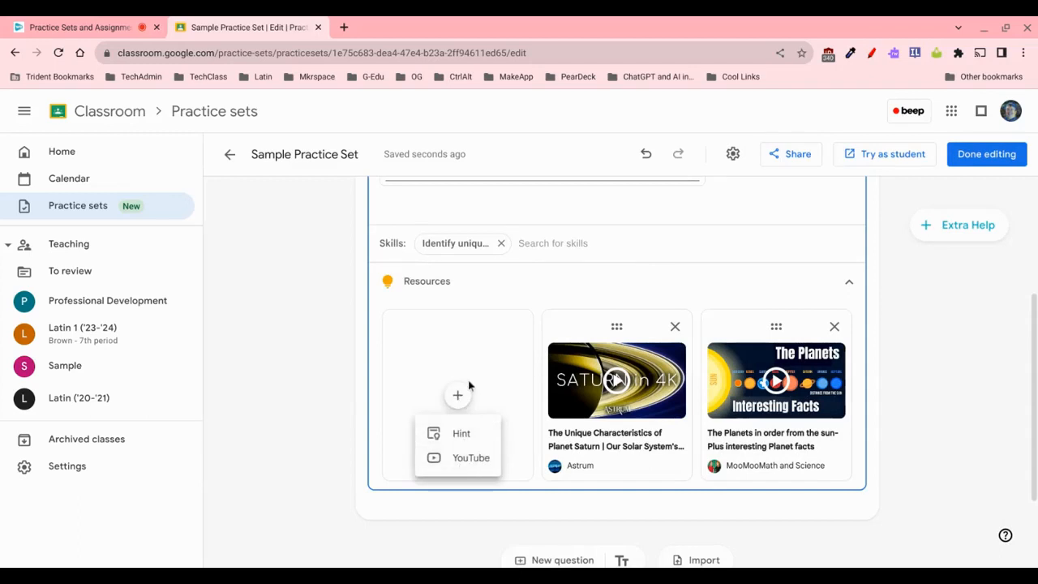
{"action": "left_click", "coordinate": [456, 394]}
Step: Add question 2 below the first one and begin its text with the mixed number 7 1/2, entering the fraction as a math formula
{"action": "scroll", "coordinate": [429, 378], "scroll_direction": "up", "scroll_amount": 3}
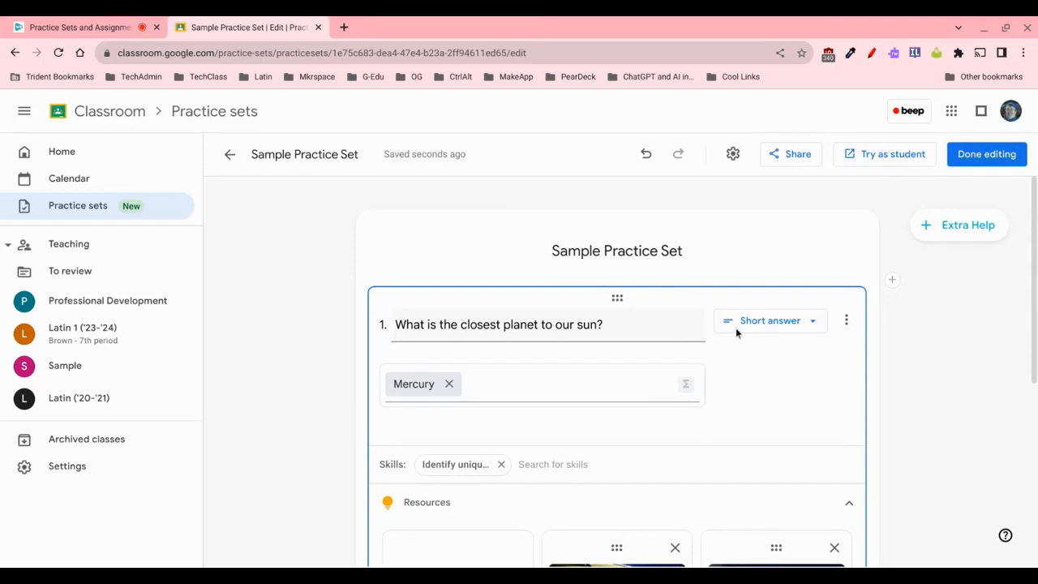
{"action": "scroll", "coordinate": [735, 328], "scroll_direction": "down", "scroll_amount": 5}
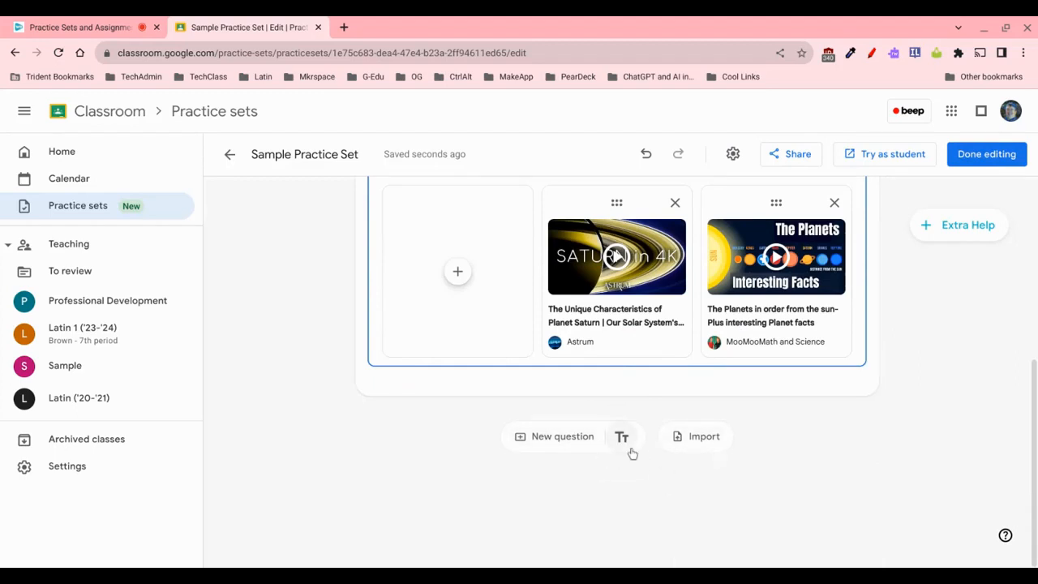
{"action": "left_click", "coordinate": [561, 442]}
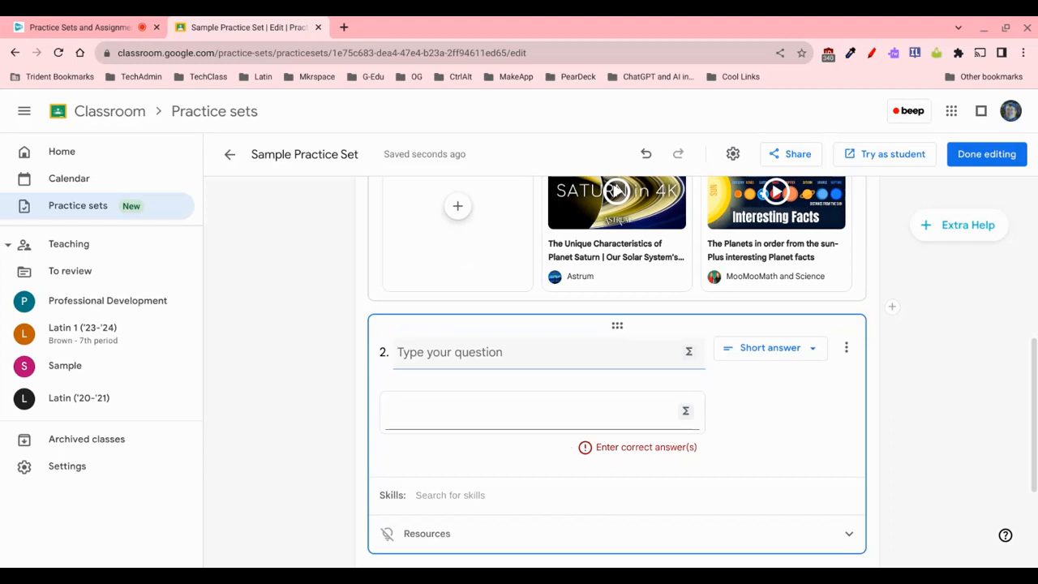
{"action": "type", "text": "7"}
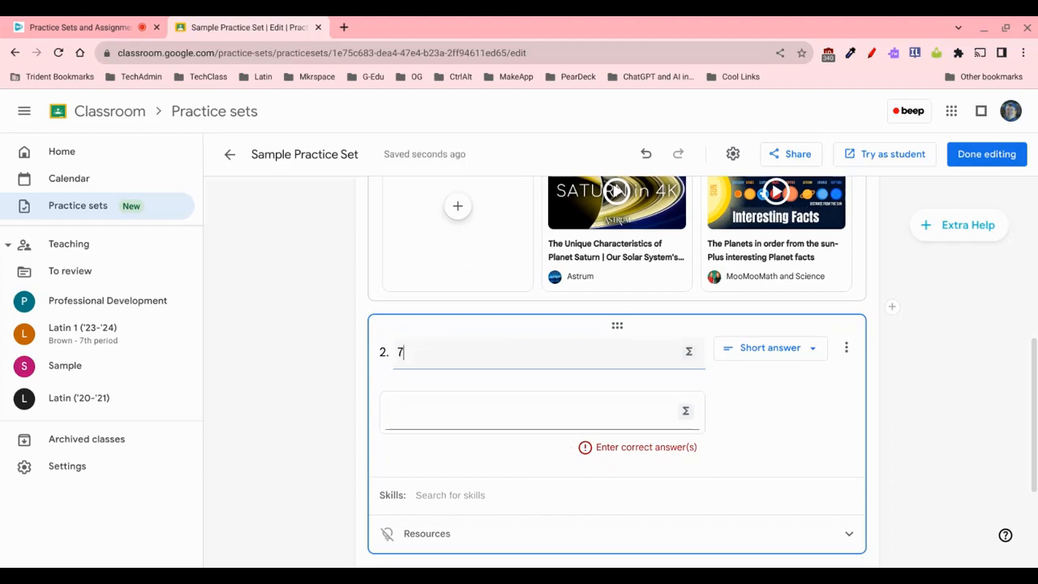
{"action": "left_click", "coordinate": [689, 353]}
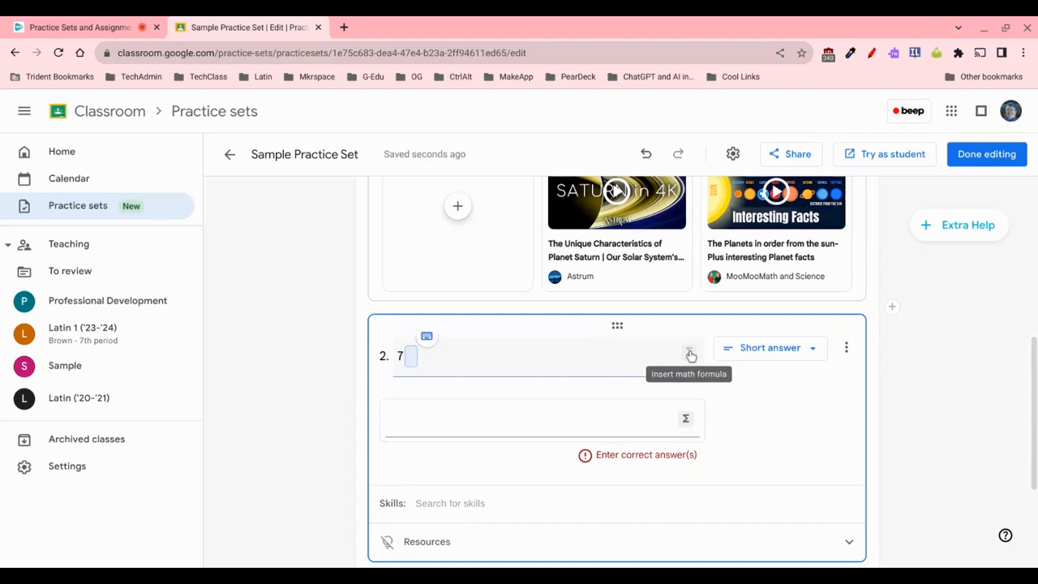
{"action": "left_click", "coordinate": [426, 335]}
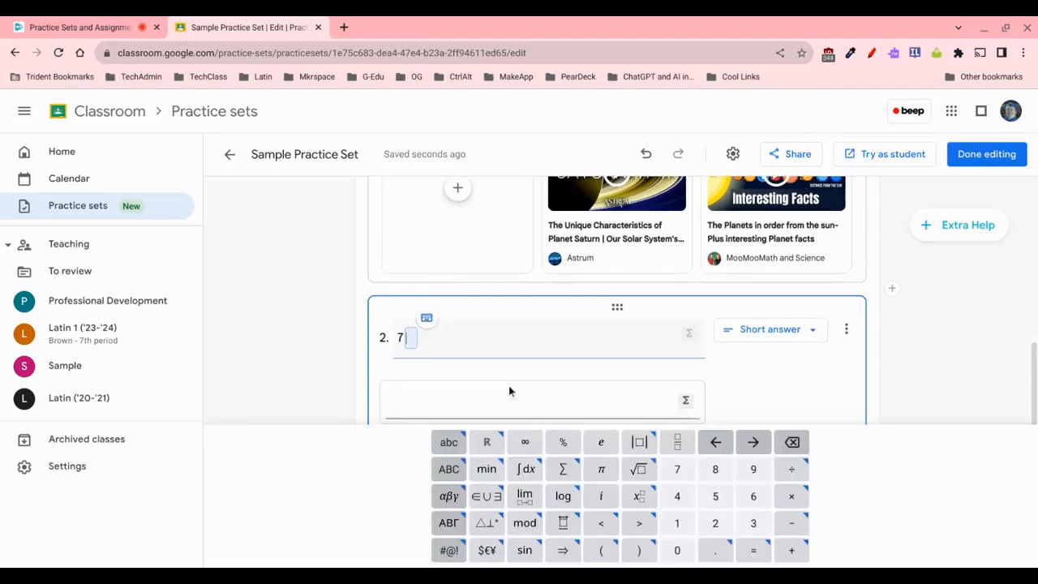
{"action": "left_click", "coordinate": [677, 446]}
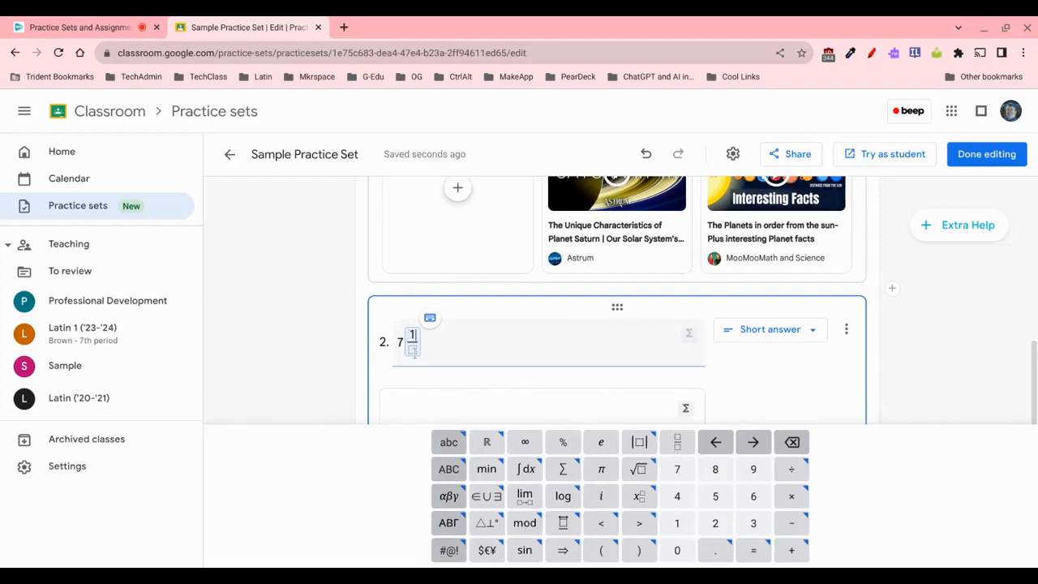
{"action": "left_click", "coordinate": [412, 349]}
{"action": "type", "text": "2"}
Step: Complete the text of question 2 after the fraction with "is the same as _____"
{"action": "left_click", "coordinate": [507, 349]}
{"action": "type", "text": "is the "}
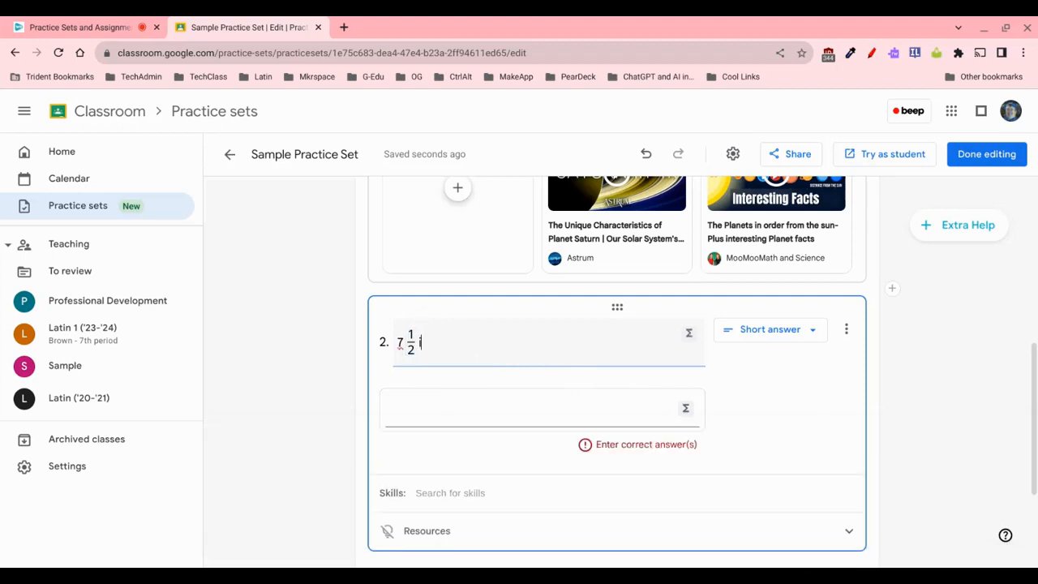
{"action": "type", "text": "same as _____"}
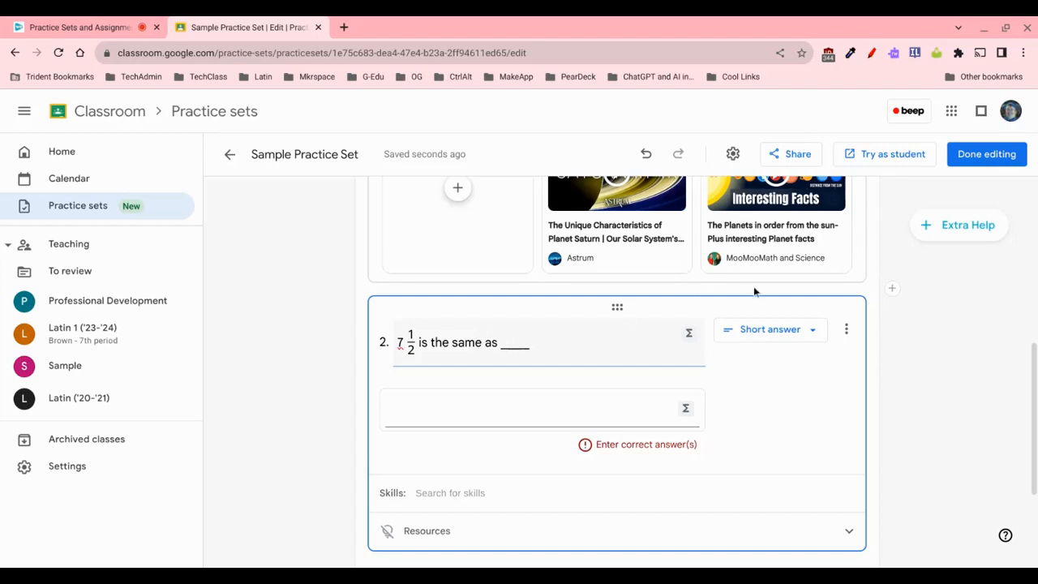
Step: Change question 2 to Single-select and enter the options 7.5, 7.25, 7.12 and 7.21
{"action": "left_click", "coordinate": [816, 330]}
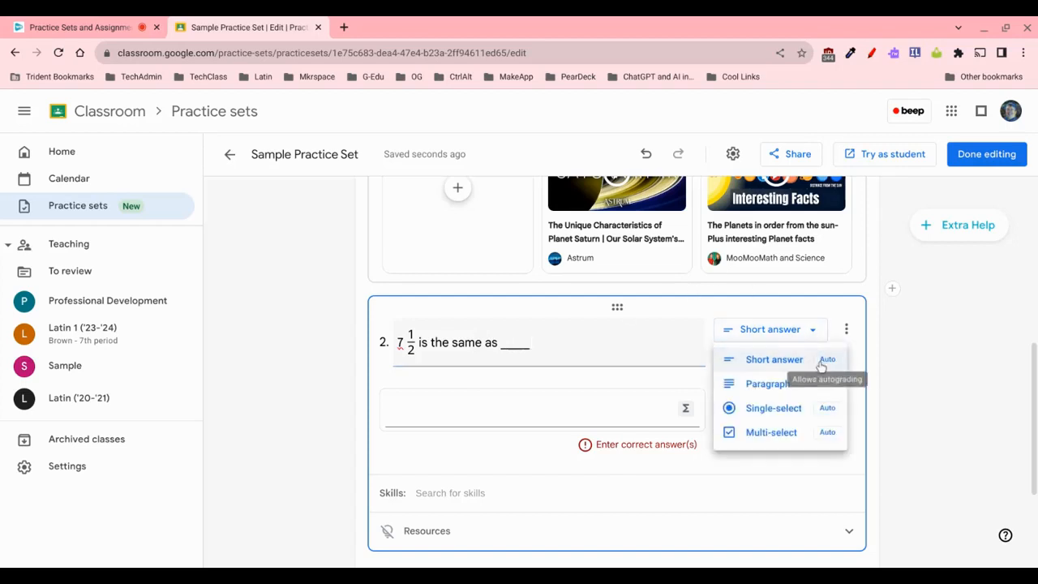
{"action": "left_click", "coordinate": [777, 409]}
{"action": "left_click", "coordinate": [492, 403]}
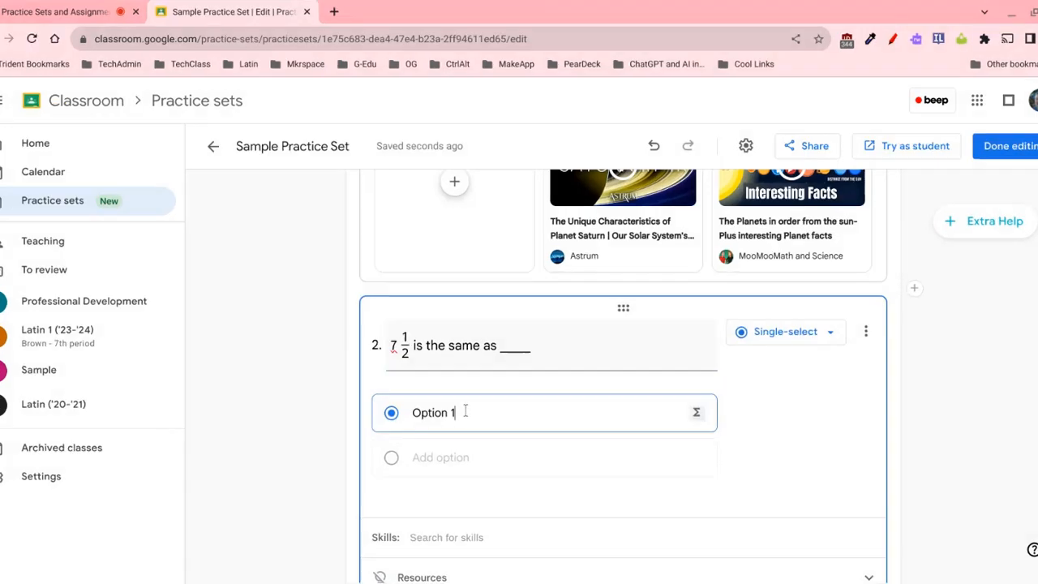
{"action": "type", "text": "7.5"}
{"action": "key", "text": "Return"}
{"action": "type", "text": "7.25"}
{"action": "key", "text": "Return"}
{"action": "type", "text": "7.12"}
{"action": "key", "text": "Return"}
{"action": "type", "text": "7.21"}
{"action": "left_click", "coordinate": [291, 443]}
Step: Mark 7.5 as the correct answer of question 2 and reorder the options to 7.25, 7.12, 7.5, 7.21
{"action": "scroll", "coordinate": [300, 434], "scroll_direction": "up", "scroll_amount": 1}
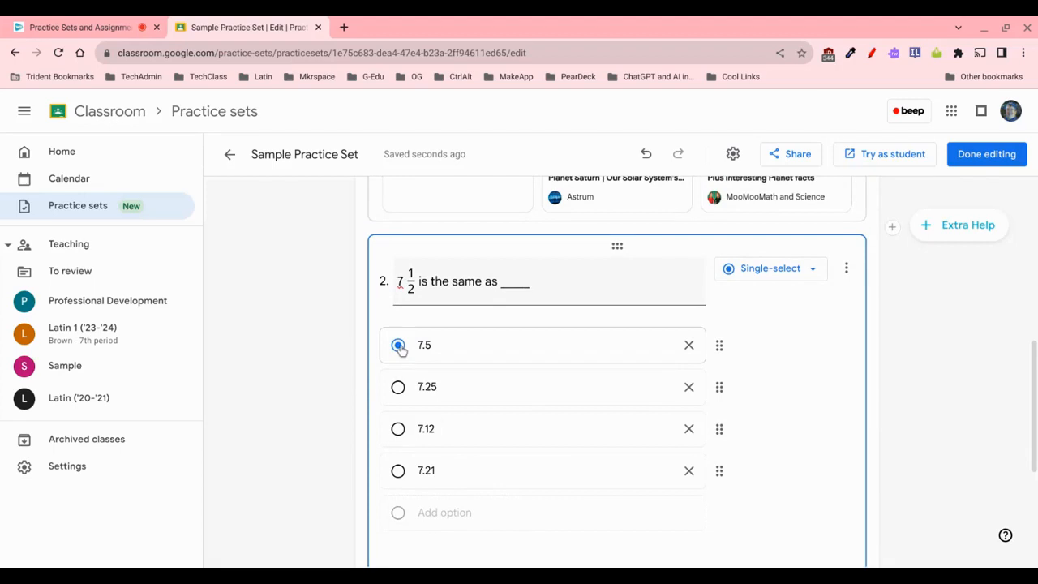
{"action": "left_click", "coordinate": [399, 347]}
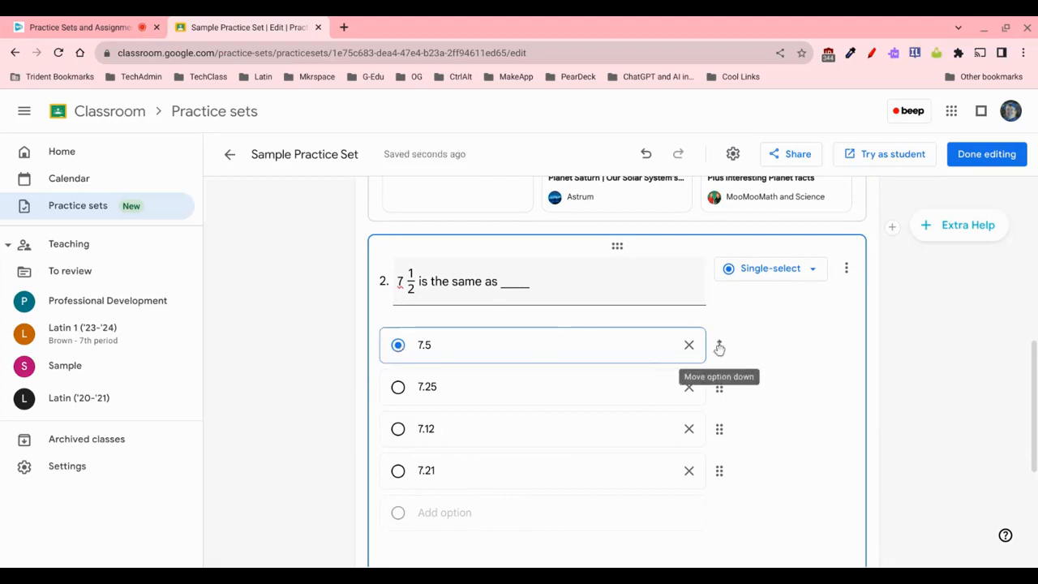
{"action": "left_click_drag", "start_coordinate": [719, 347], "coordinate": [718, 389]}
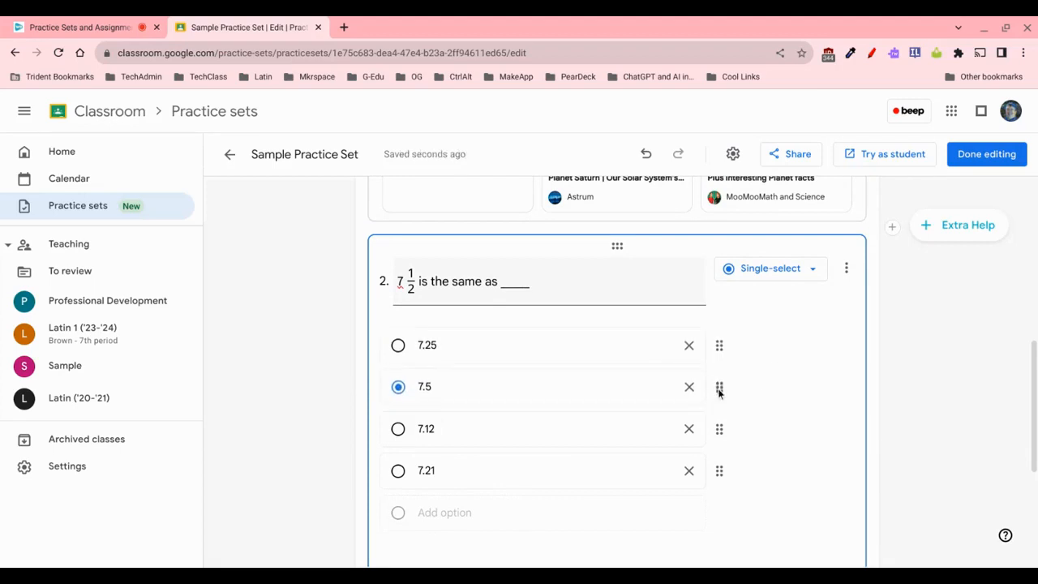
{"action": "left_click_drag", "start_coordinate": [722, 429], "coordinate": [721, 381]}
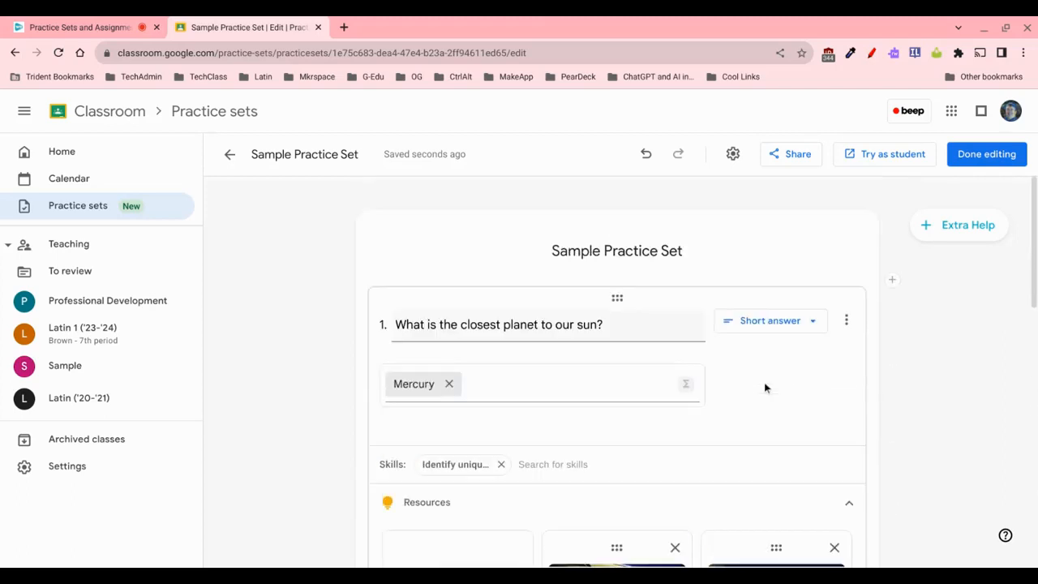
Step: Add the suggested skill "Convert between fractions and decimals" to question 2
{"action": "scroll", "coordinate": [764, 382], "scroll_direction": "down", "scroll_amount": 2}
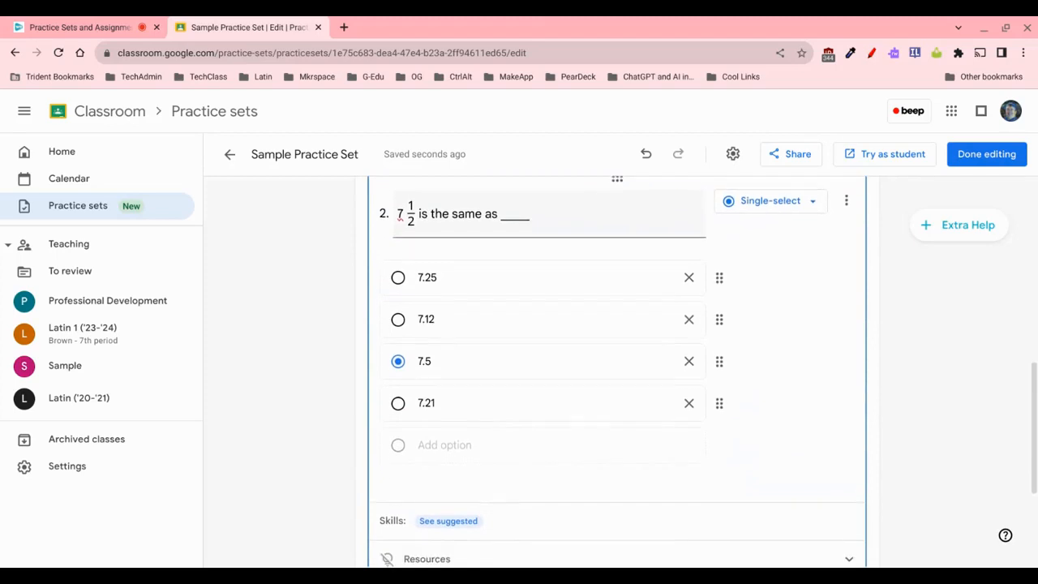
{"action": "left_click", "coordinate": [463, 417]}
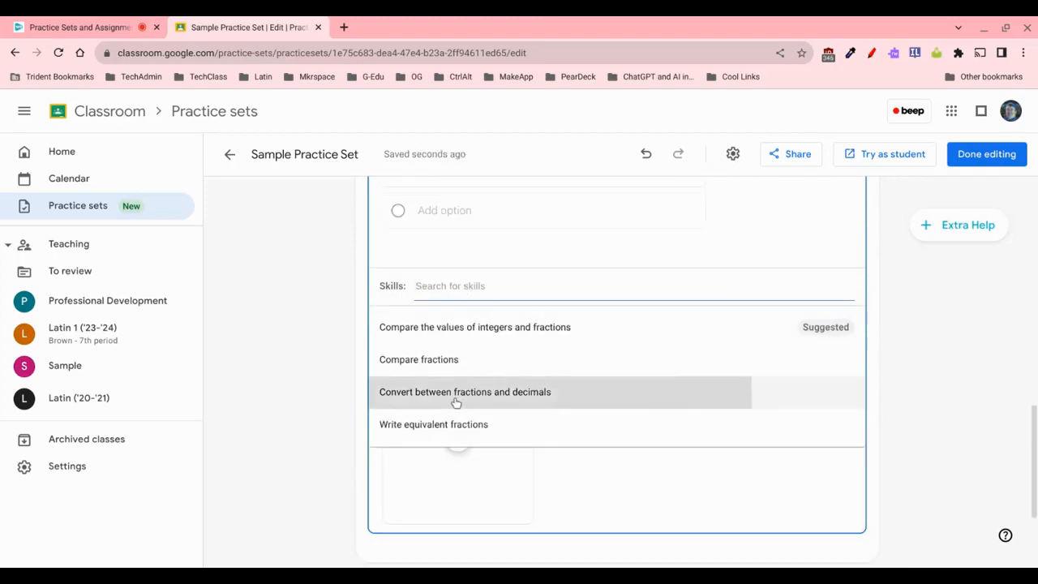
{"action": "left_click", "coordinate": [521, 397]}
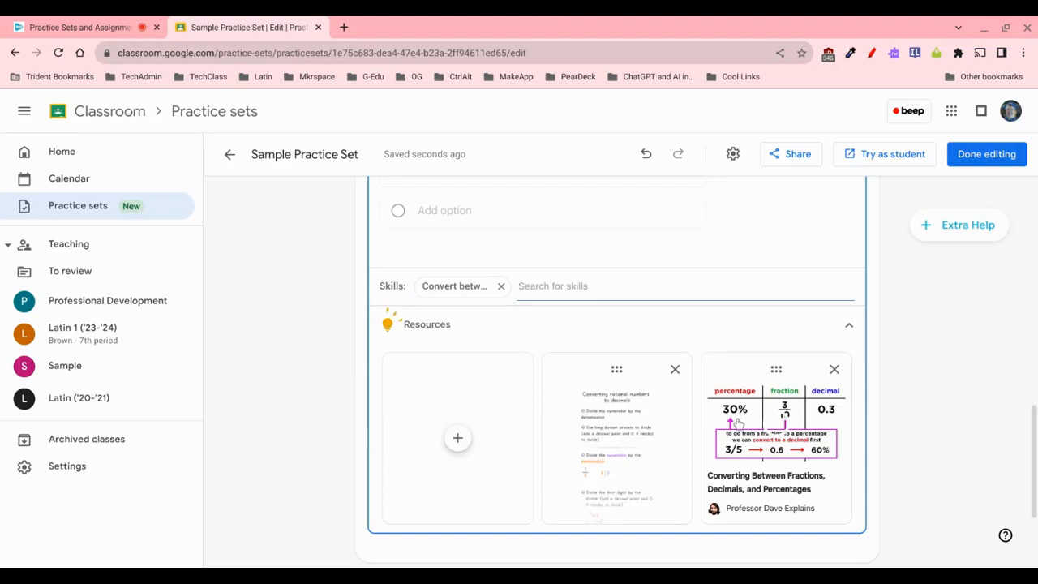
Step: Start an import below question 2 and choose the recent 3rd grade math worksheet PDF from Drive
{"action": "scroll", "coordinate": [593, 420], "scroll_direction": "up", "scroll_amount": 1}
{"action": "scroll", "coordinate": [594, 420], "scroll_direction": "down", "scroll_amount": 1}
{"action": "scroll", "coordinate": [535, 396], "scroll_direction": "up", "scroll_amount": 5}
{"action": "scroll", "coordinate": [535, 393], "scroll_direction": "up", "scroll_amount": 1}
{"action": "scroll", "coordinate": [537, 397], "scroll_direction": "down", "scroll_amount": 6}
{"action": "scroll", "coordinate": [616, 357], "scroll_direction": "down", "scroll_amount": 2}
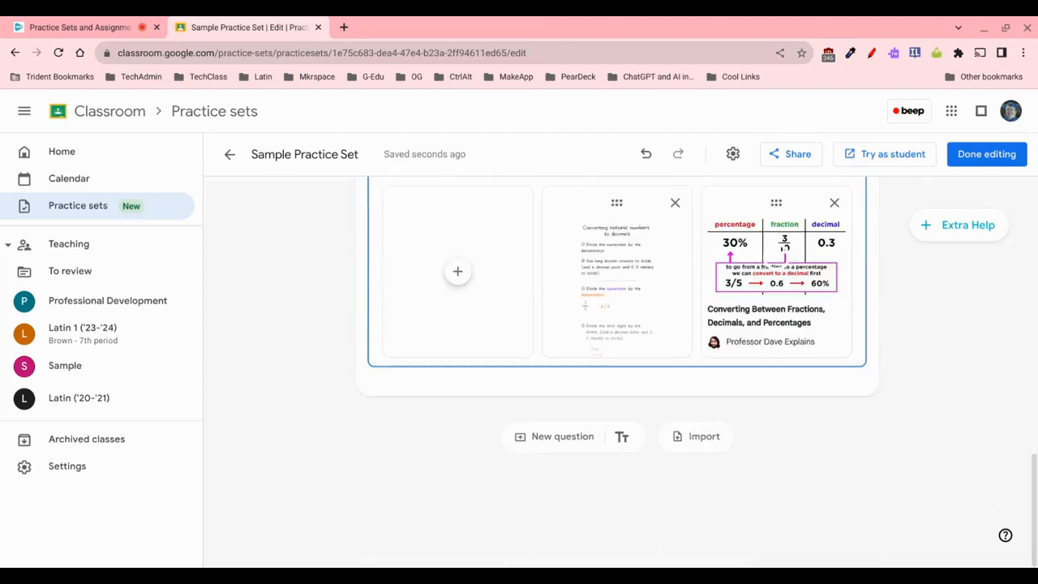
{"action": "left_click", "coordinate": [691, 438]}
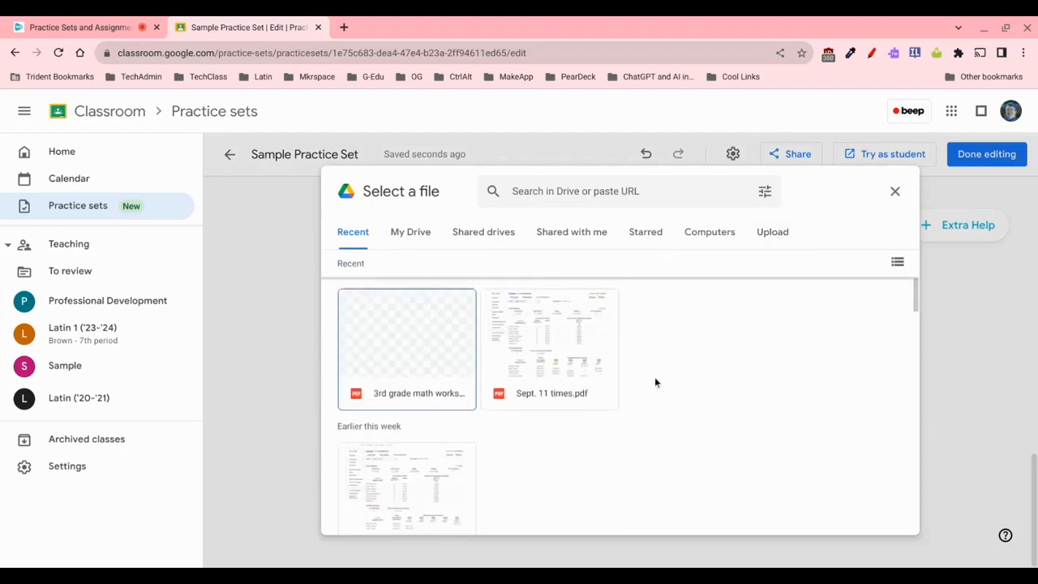
{"action": "double_click", "coordinate": [416, 360]}
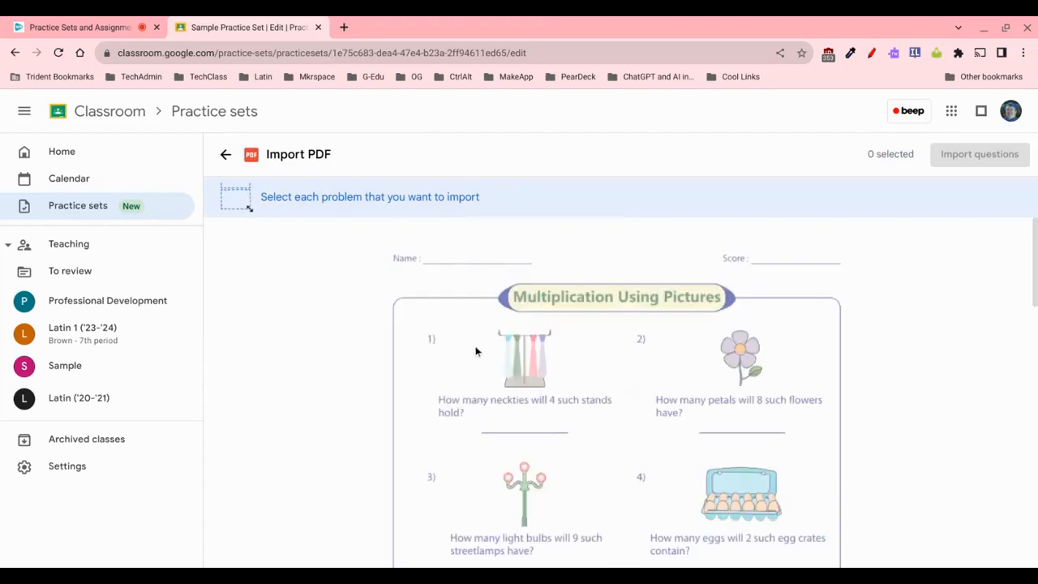
Step: Select problem 3 (light bulbs) and problem 7 (cookies) in the worksheet and import them as questions
{"action": "scroll", "coordinate": [480, 348], "scroll_direction": "down", "scroll_amount": 1}
{"action": "scroll", "coordinate": [479, 347], "scroll_direction": "down", "scroll_amount": 1}
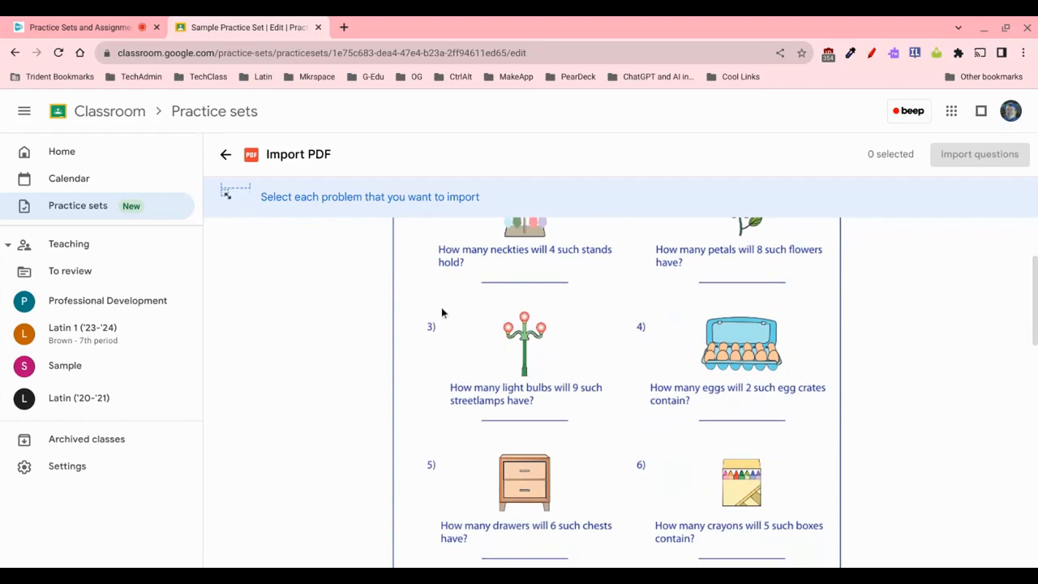
{"action": "left_click_drag", "start_coordinate": [439, 305], "coordinate": [609, 410]}
{"action": "scroll", "coordinate": [675, 435], "scroll_direction": "down", "scroll_amount": 2}
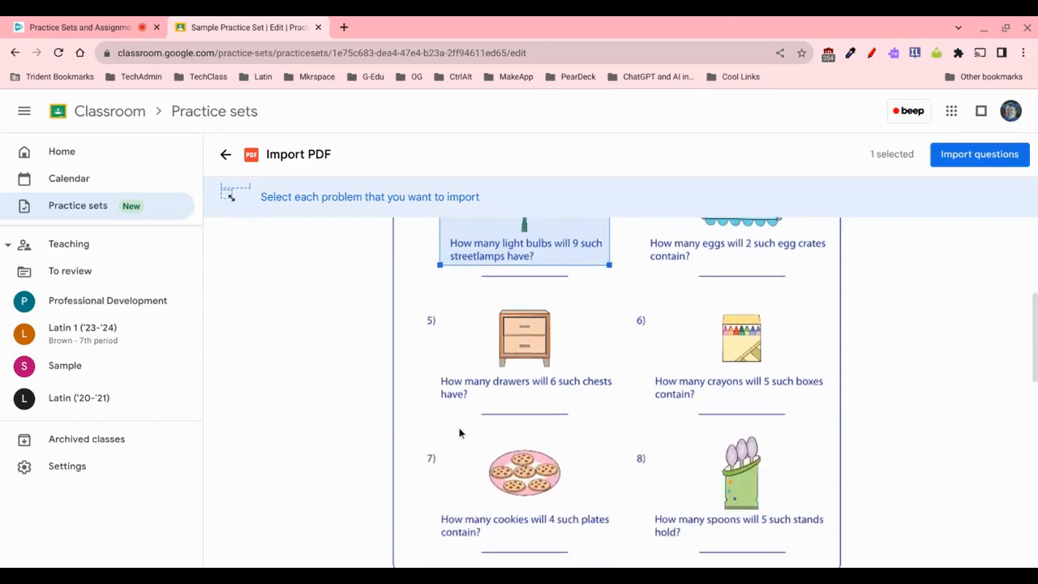
{"action": "left_click_drag", "start_coordinate": [439, 438], "coordinate": [619, 545]}
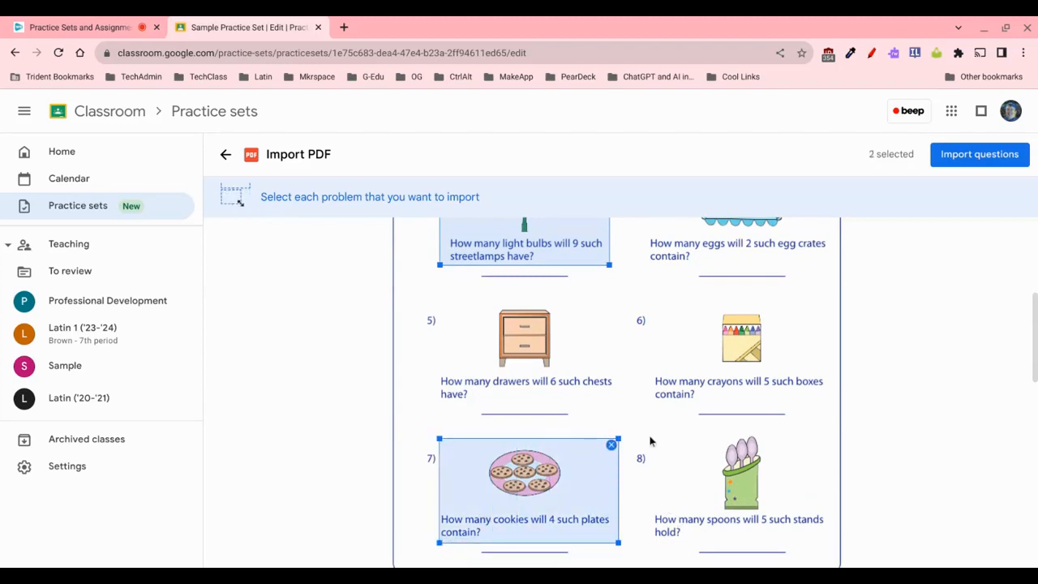
{"action": "scroll", "coordinate": [651, 440], "scroll_direction": "down", "scroll_amount": 3}
{"action": "scroll", "coordinate": [651, 440], "scroll_direction": "up", "scroll_amount": 6}
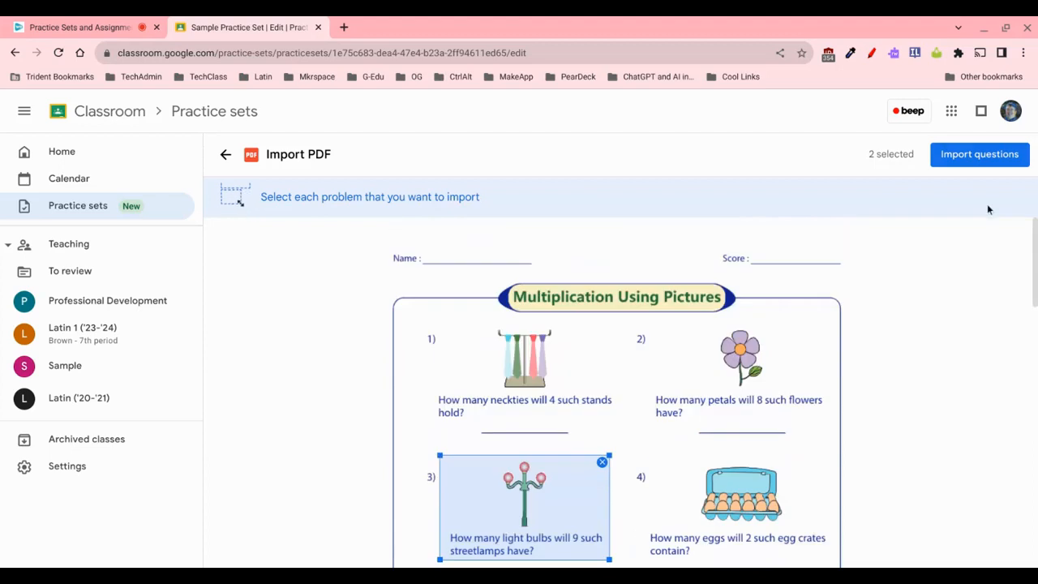
{"action": "left_click", "coordinate": [966, 153]}
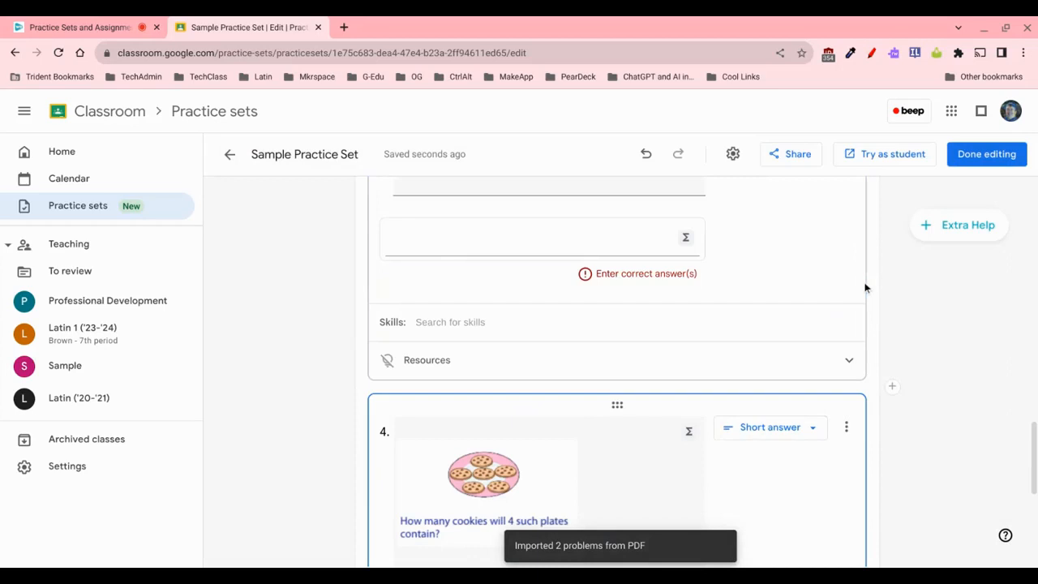
Step: Enter "24" and "twenty four" as the accepted answers of question 4 about the cookies
{"action": "scroll", "coordinate": [828, 323], "scroll_direction": "down", "scroll_amount": 3}
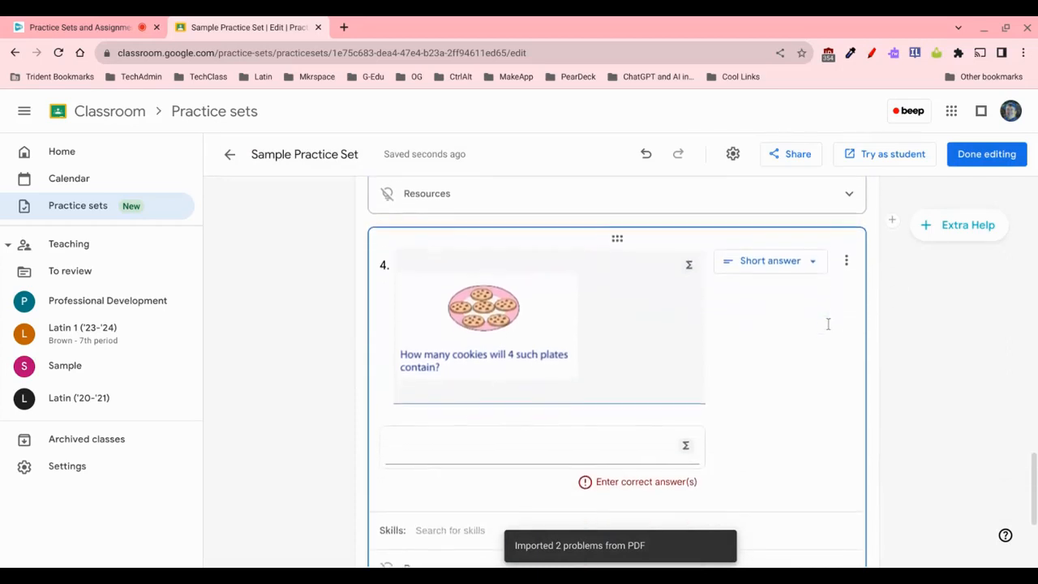
{"action": "scroll", "coordinate": [815, 259], "scroll_direction": "up", "scroll_amount": 1}
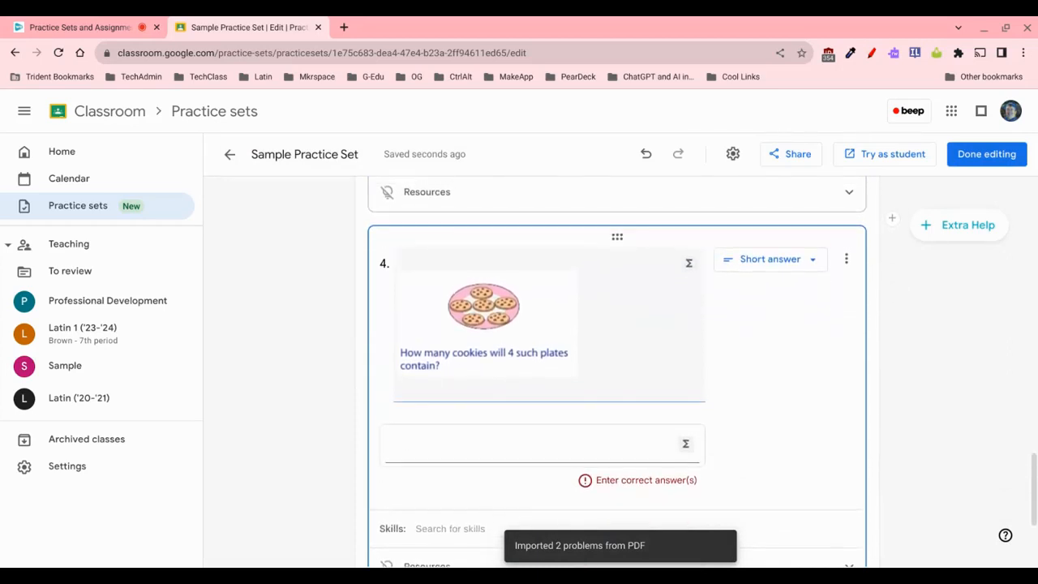
{"action": "left_click", "coordinate": [442, 434]}
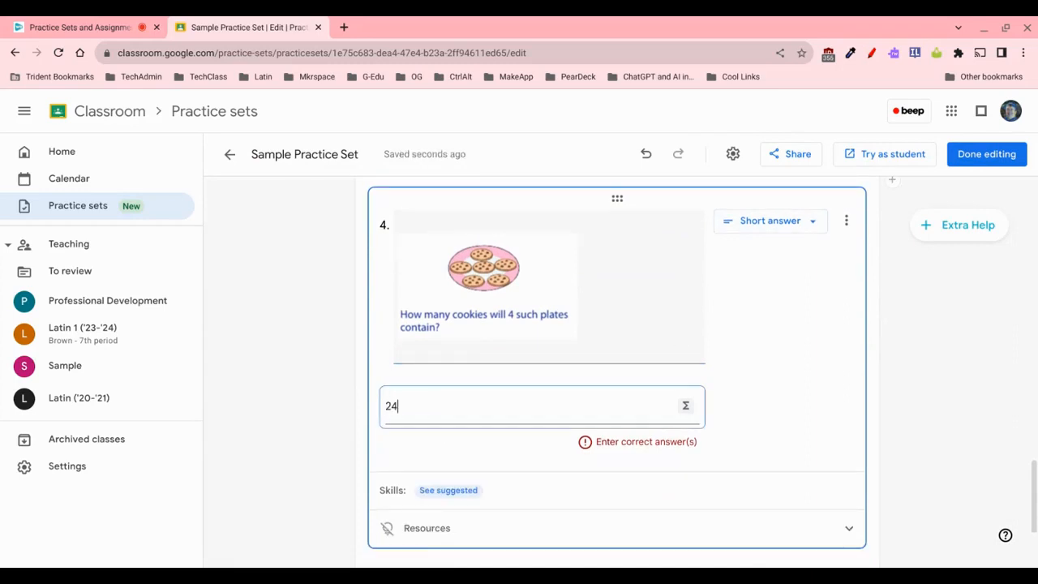
{"action": "key", "text": "Return"}
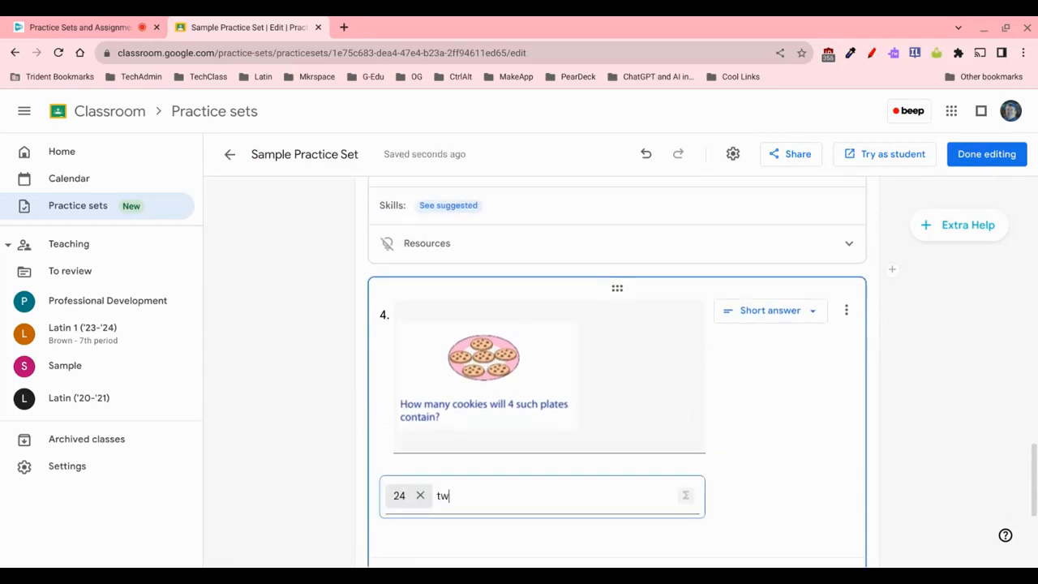
{"action": "type", "text": "twenty four"}
{"action": "key", "text": "Return"}
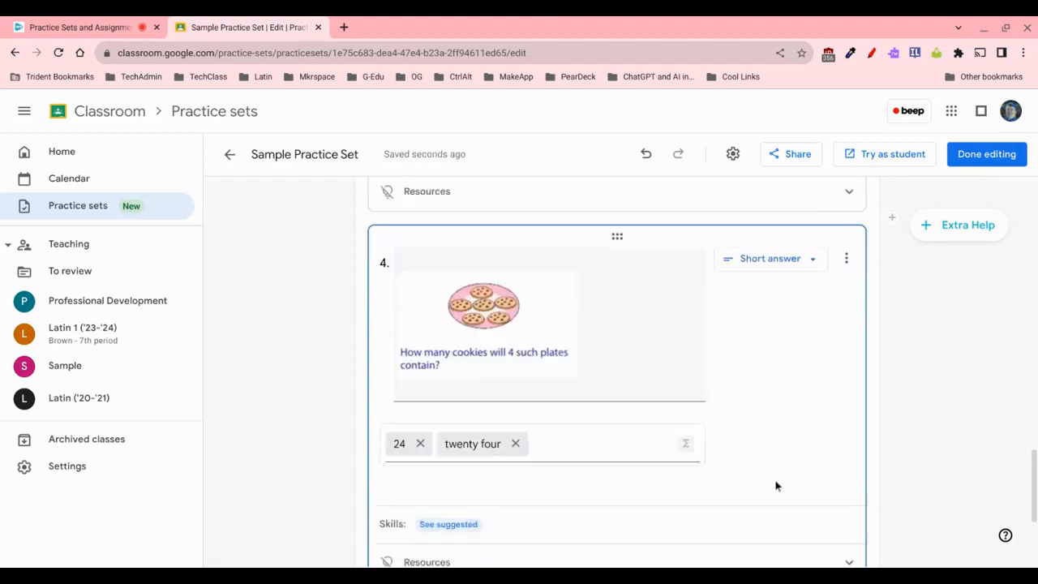
Step: Enter "27" and "twenty seven" as the accepted answers of question 3 about the streetlamps
{"action": "scroll", "coordinate": [776, 484], "scroll_direction": "up", "scroll_amount": 5}
{"action": "left_click", "coordinate": [535, 414]}
{"action": "type", "text": "27"}
{"action": "key", "text": "Return"}
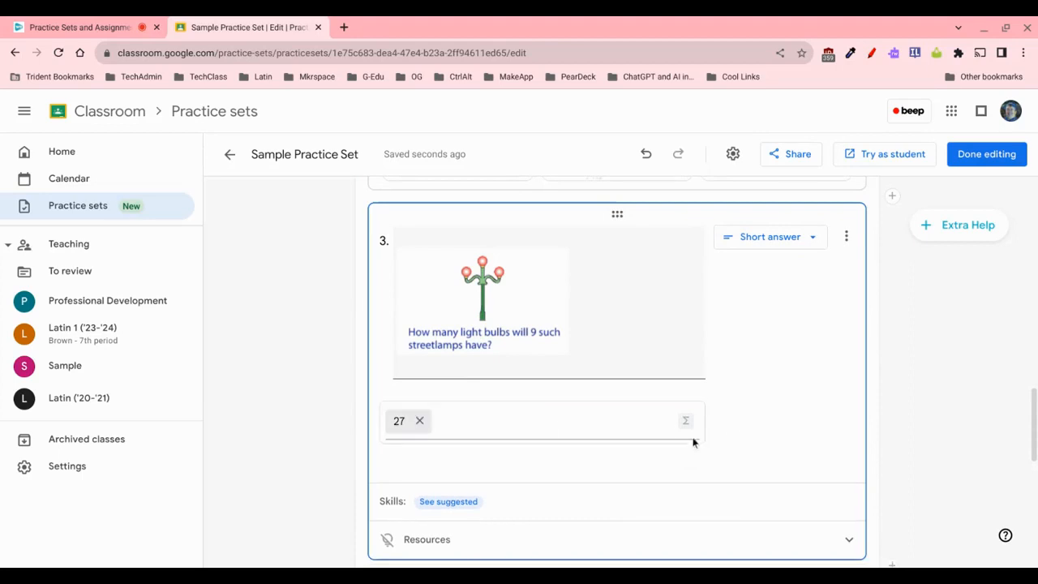
{"action": "type", "text": "twenty seven"}
{"action": "key", "text": "Return"}
Step: Insert a text block above question 1 reading "Our first question is about the solar system!"
{"action": "scroll", "coordinate": [721, 371], "scroll_direction": "down", "scroll_amount": 5}
{"action": "scroll", "coordinate": [721, 371], "scroll_direction": "up", "scroll_amount": 7}
{"action": "scroll", "coordinate": [721, 371], "scroll_direction": "up", "scroll_amount": 5}
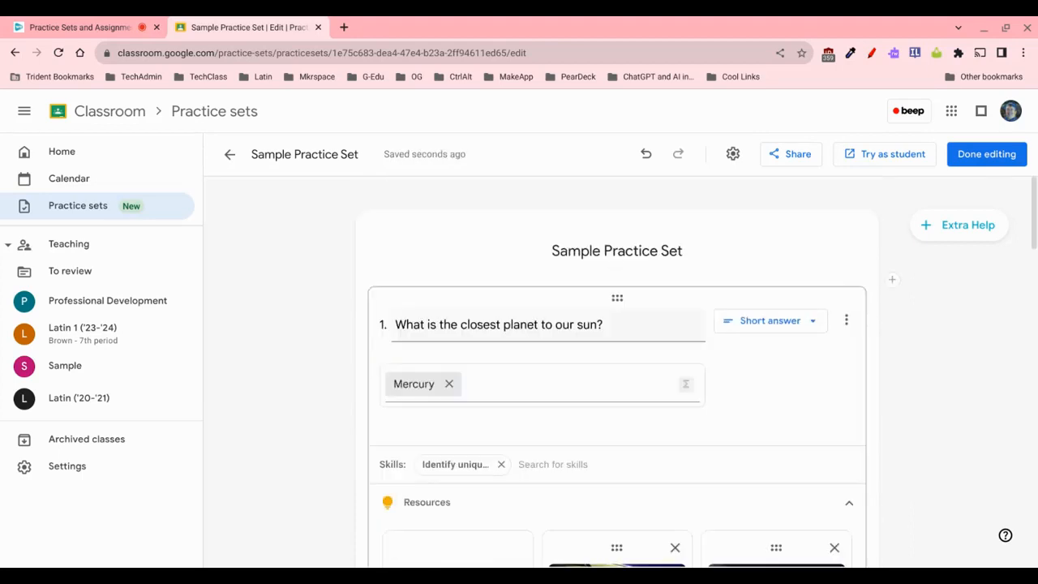
{"action": "left_click", "coordinate": [892, 282]}
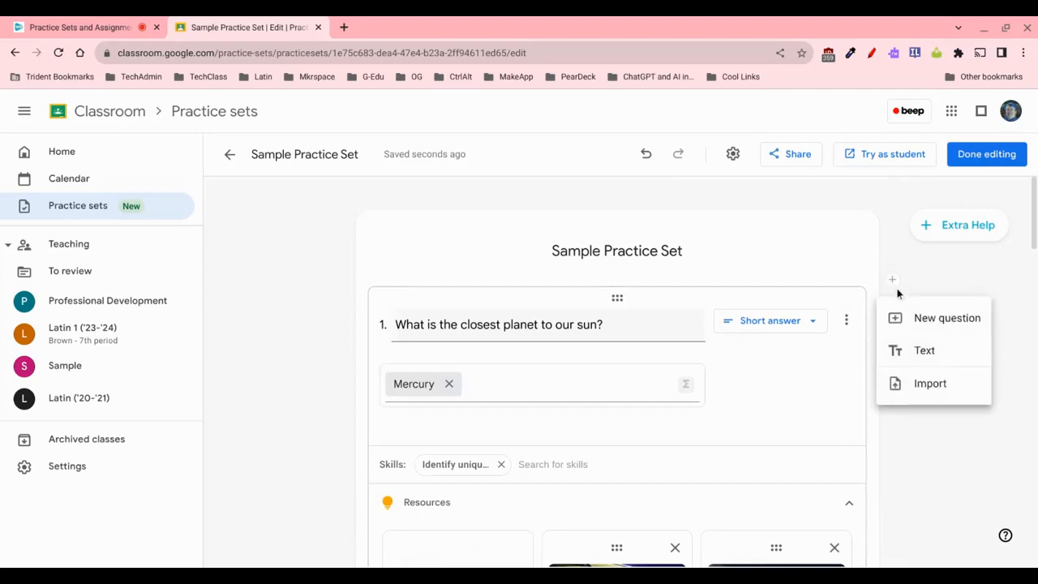
{"action": "left_click", "coordinate": [921, 352]}
{"action": "type", "text": "Our f"}
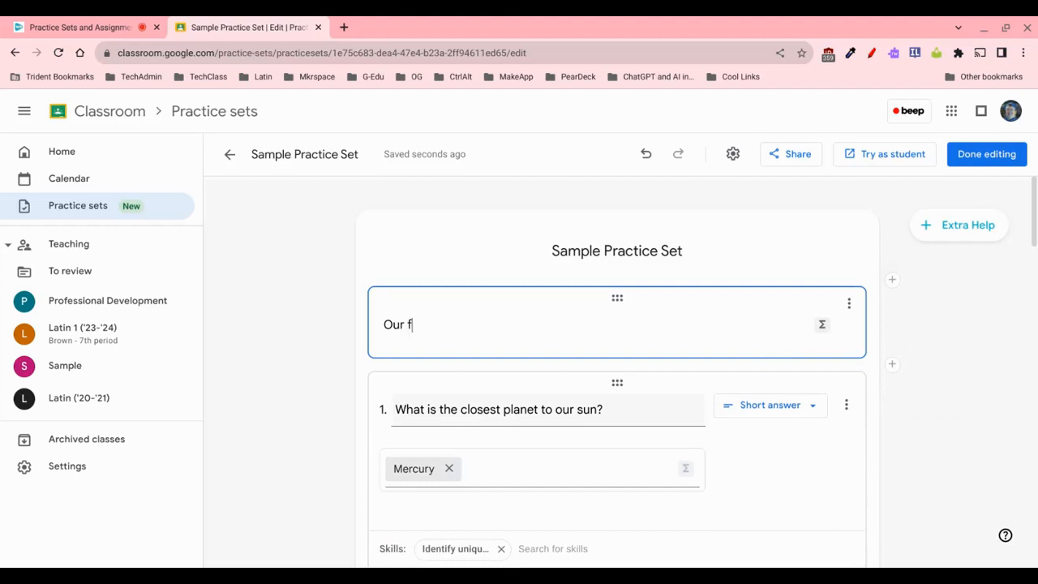
{"action": "type", "text": "irst question is about t"}
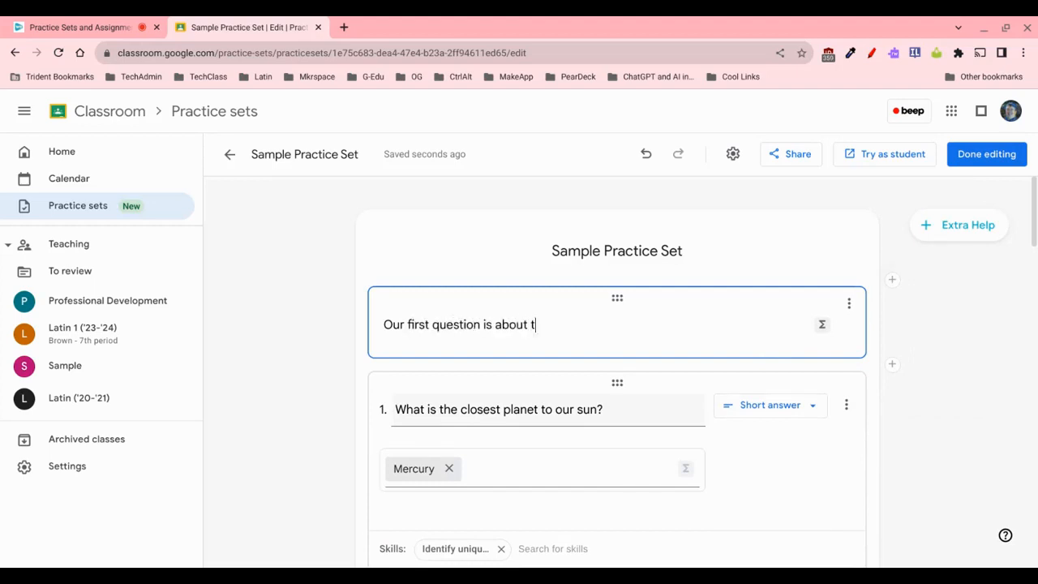
{"action": "type", "text": "he colar sytem"}
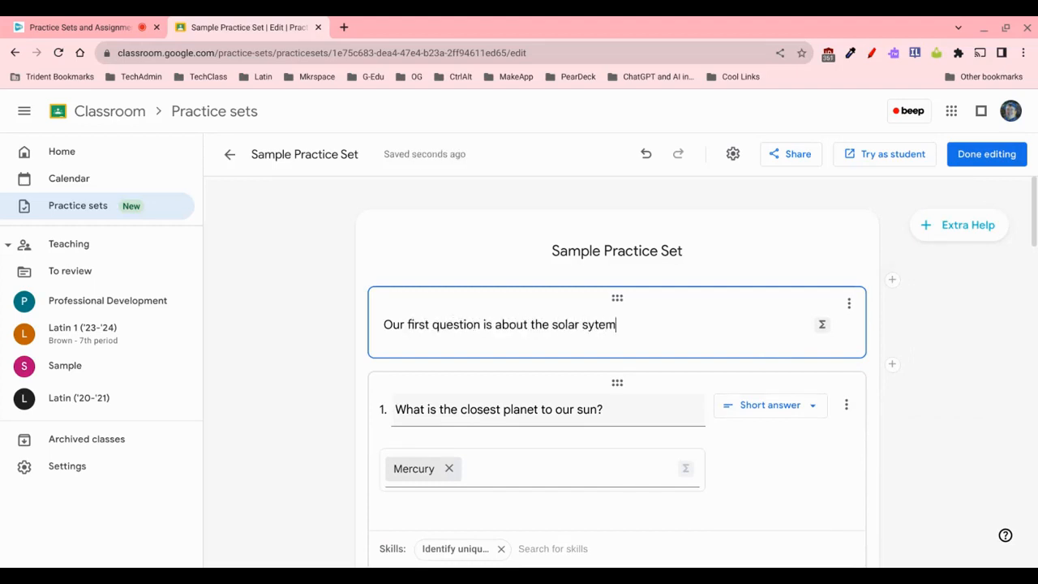
{"action": "key", "text": "Left"}
{"action": "key", "text": "Left"}
{"action": "key", "text": "Left"}
{"action": "key", "text": "Left"}
{"action": "type", "text": "s"}
Step: Insert a text block between questions 1 and 2 reading "Now let's work on some math!"
{"action": "scroll", "coordinate": [859, 325], "scroll_direction": "down", "scroll_amount": 5}
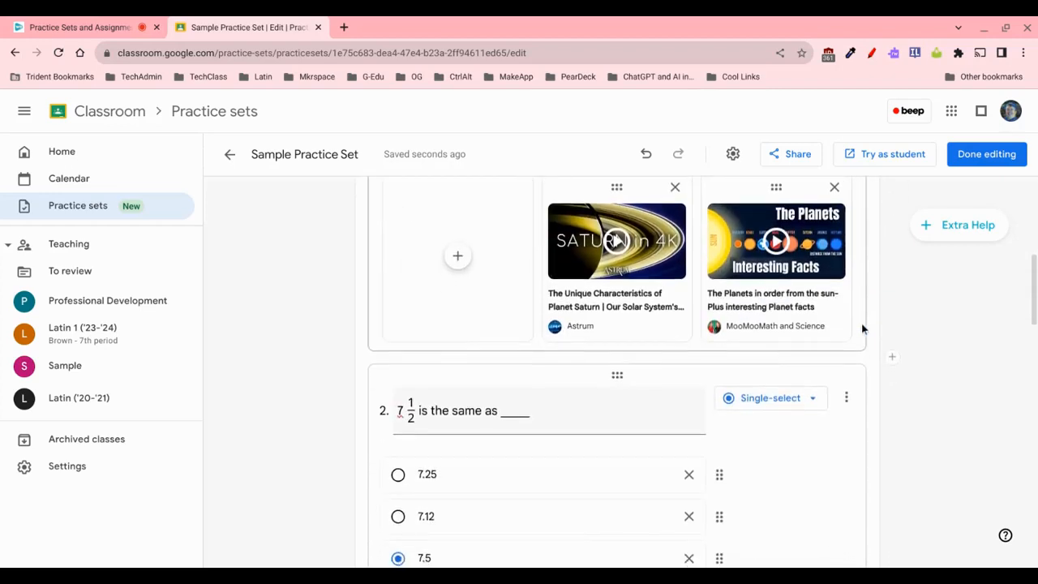
{"action": "scroll", "coordinate": [892, 389], "scroll_direction": "down", "scroll_amount": 1}
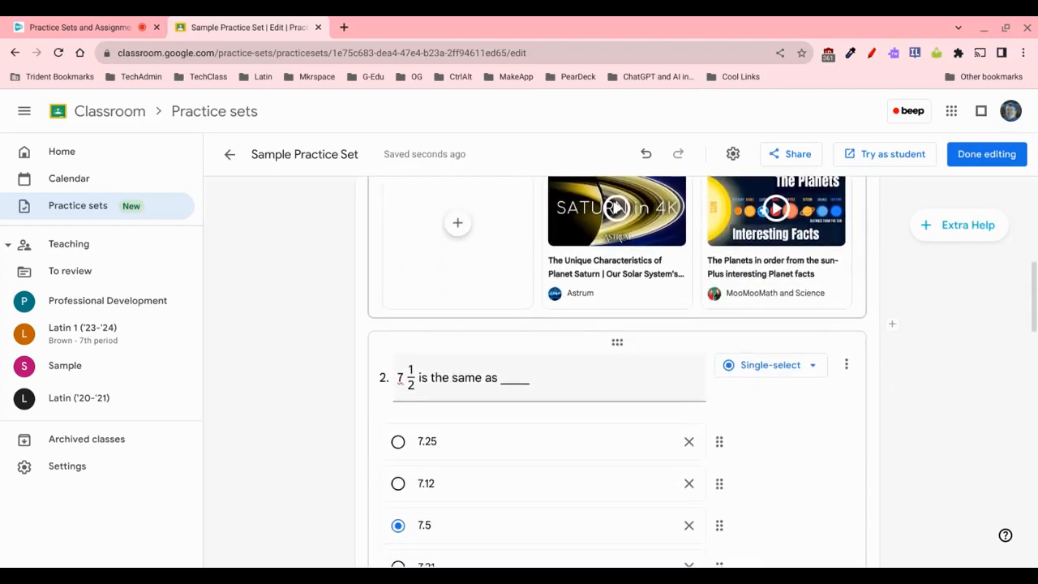
{"action": "left_click", "coordinate": [892, 323]}
{"action": "left_click", "coordinate": [923, 397]}
{"action": "type", "text": "Now"}
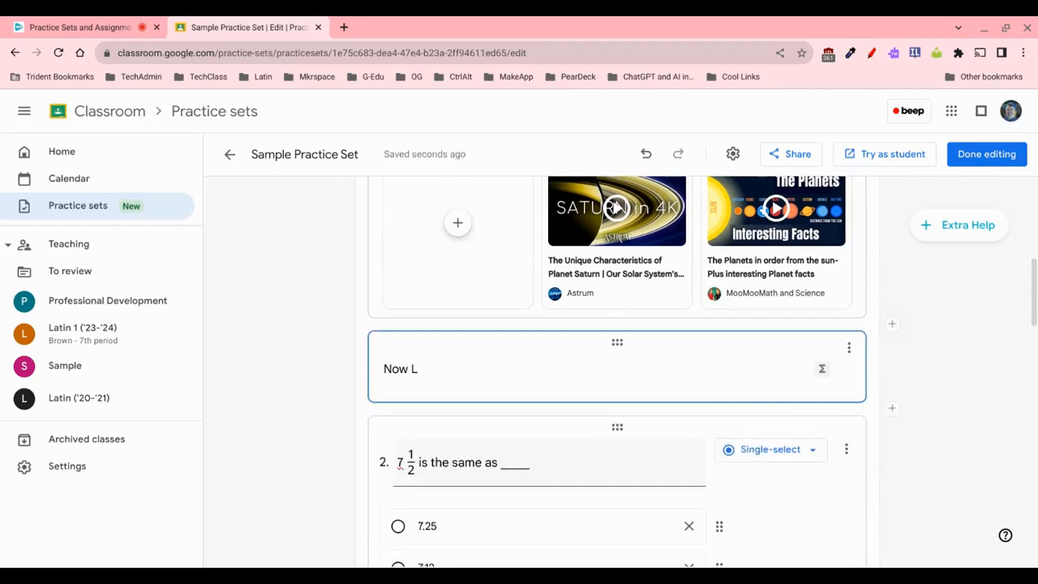
{"action": "type", "text": " let's work on some math!"}
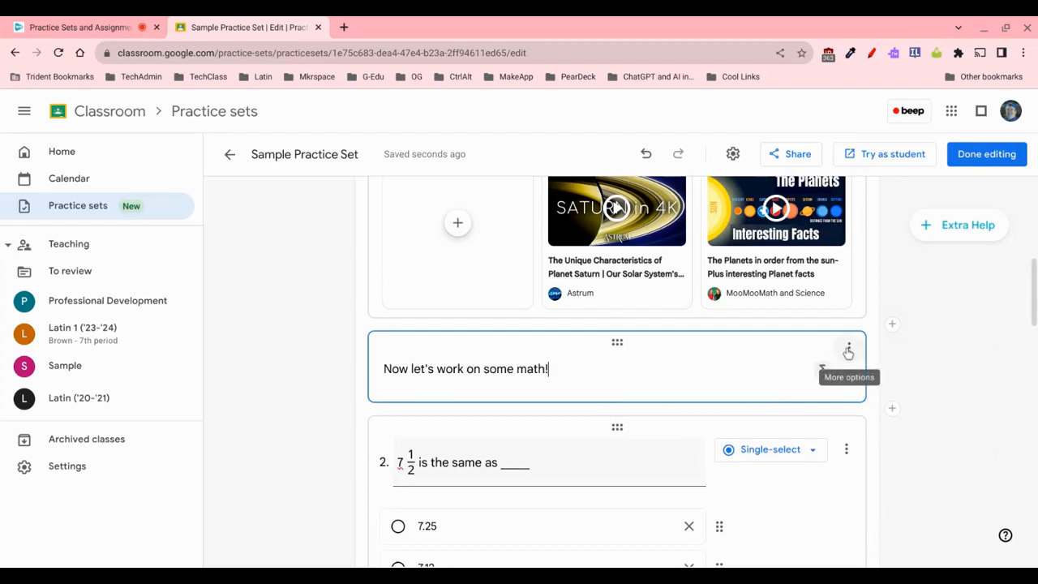
{"action": "left_click", "coordinate": [848, 349]}
{"action": "left_click", "coordinate": [886, 358]}
Step: Allow equivalent answers in the practice set's autograding settings, keep Ignore capitalization on, and save
{"action": "scroll", "coordinate": [898, 362], "scroll_direction": "down", "scroll_amount": 2}
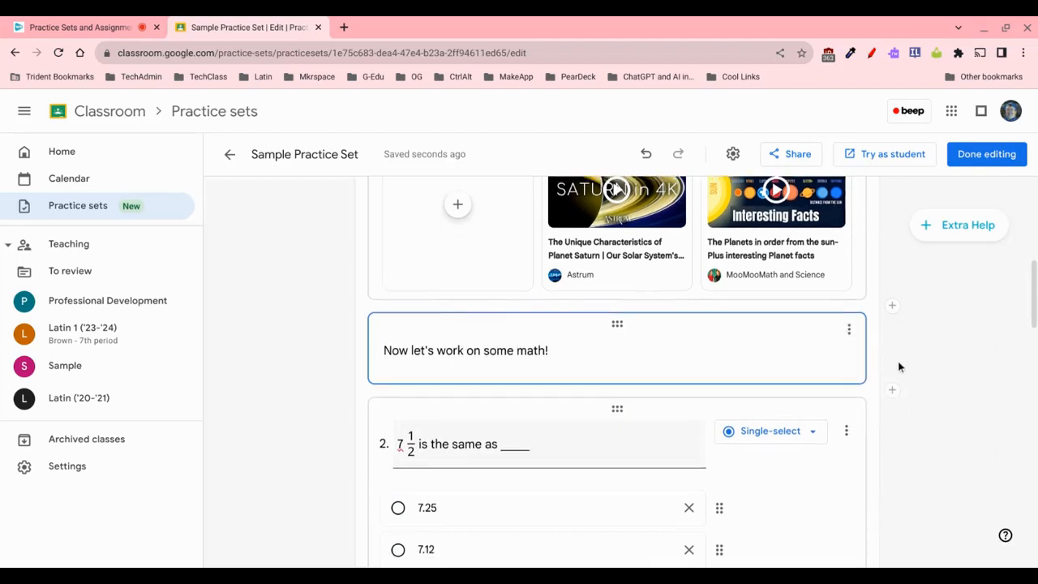
{"action": "scroll", "coordinate": [897, 366], "scroll_direction": "down", "scroll_amount": 13}
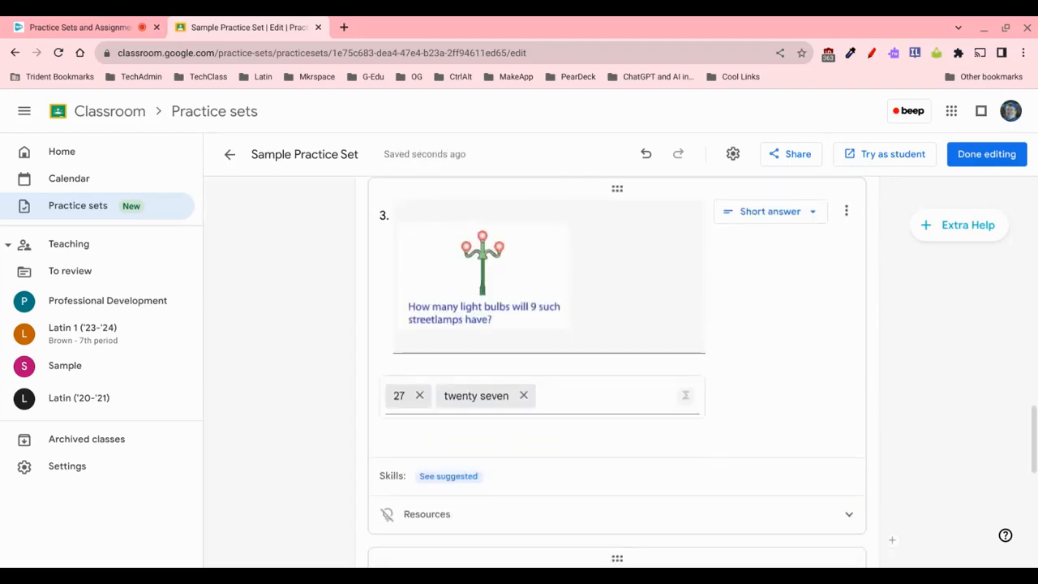
{"action": "scroll", "coordinate": [897, 367], "scroll_direction": "up", "scroll_amount": 15}
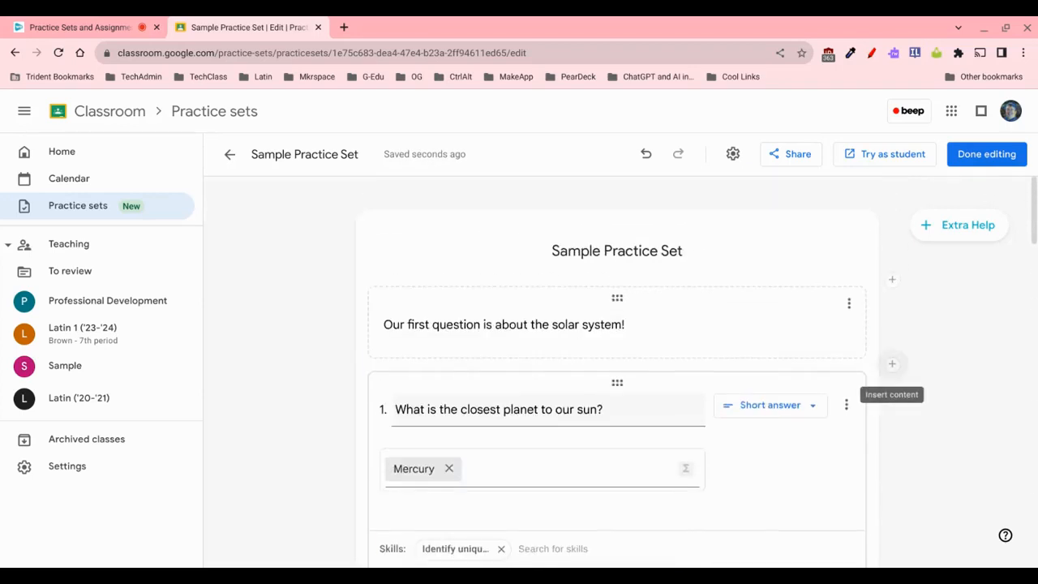
{"action": "left_click", "coordinate": [733, 156]}
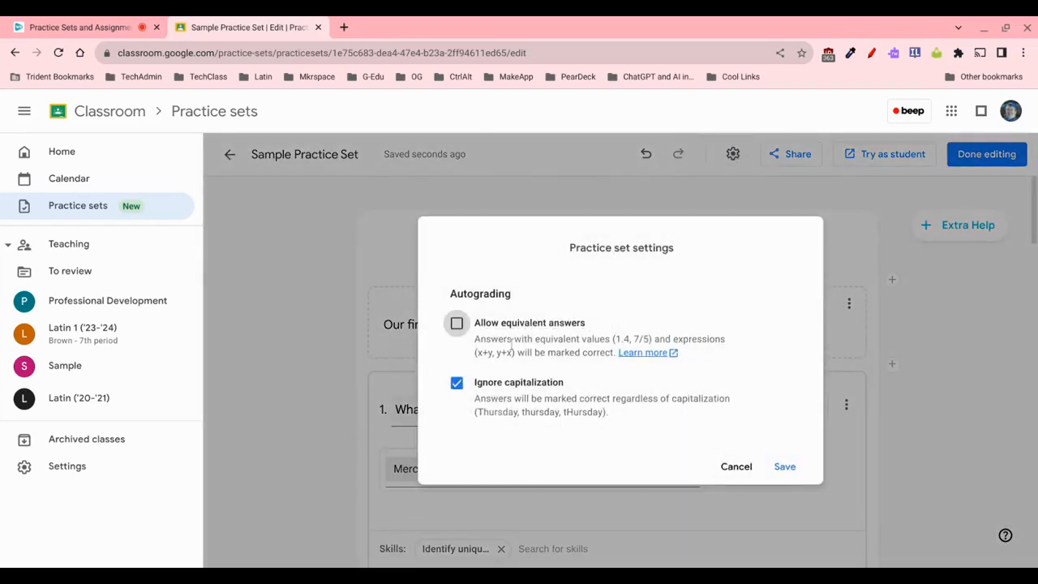
{"action": "left_click_drag", "start_coordinate": [476, 341], "coordinate": [680, 357]}
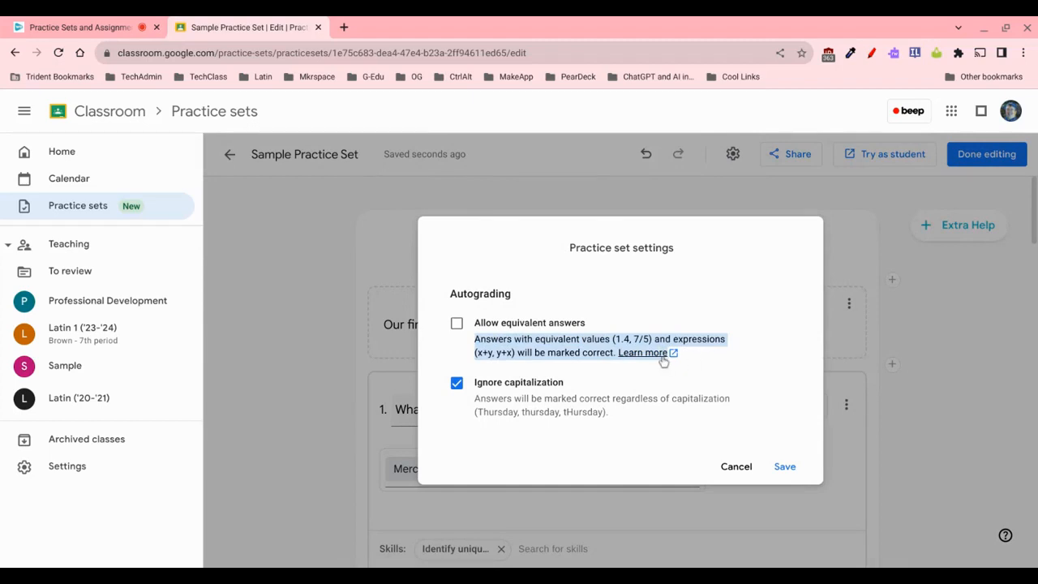
{"action": "left_click", "coordinate": [699, 372]}
{"action": "left_click", "coordinate": [458, 324]}
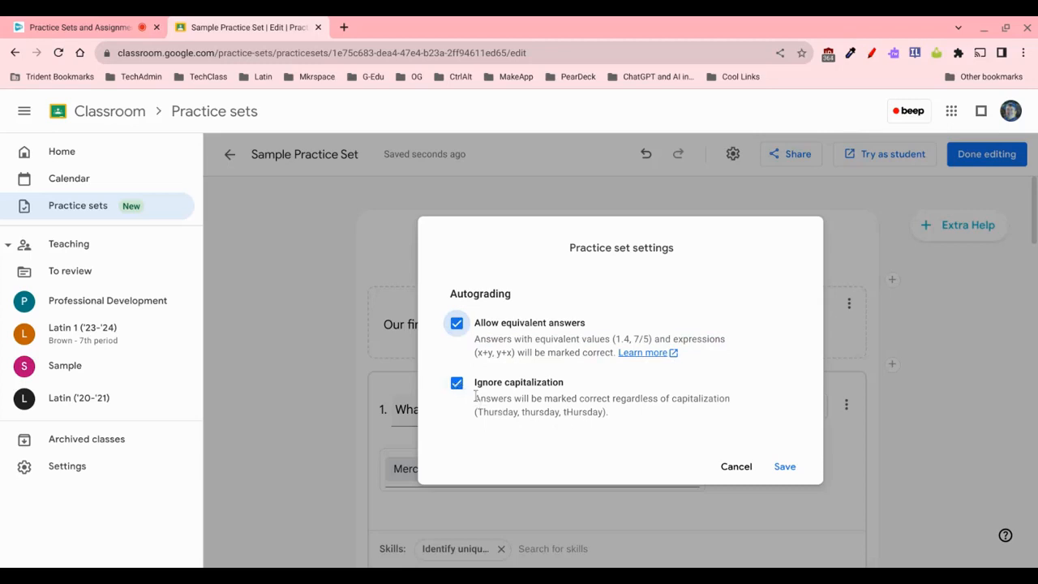
{"action": "left_click_drag", "start_coordinate": [474, 400], "coordinate": [617, 416]}
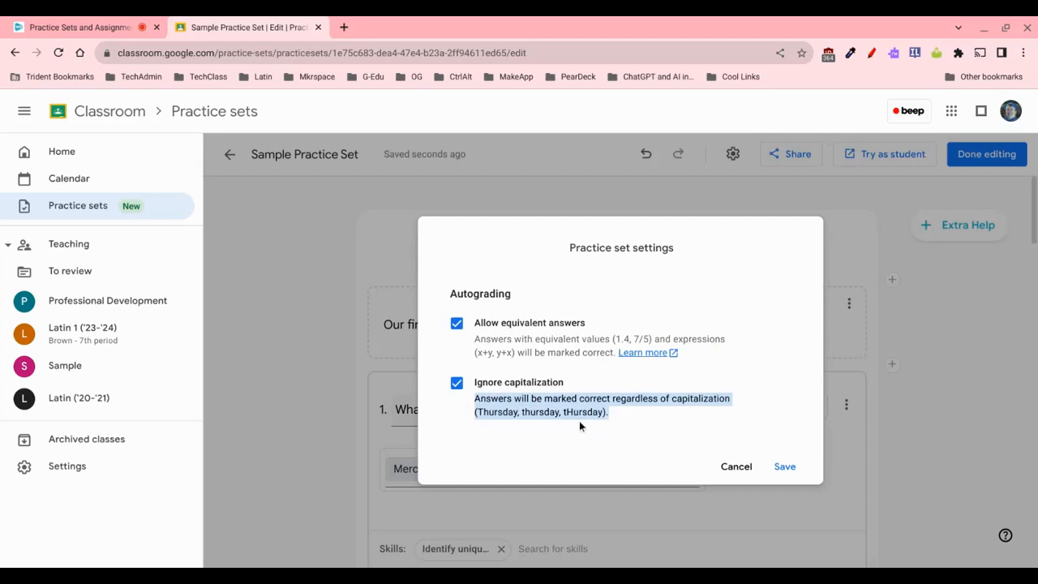
{"action": "left_click", "coordinate": [616, 419]}
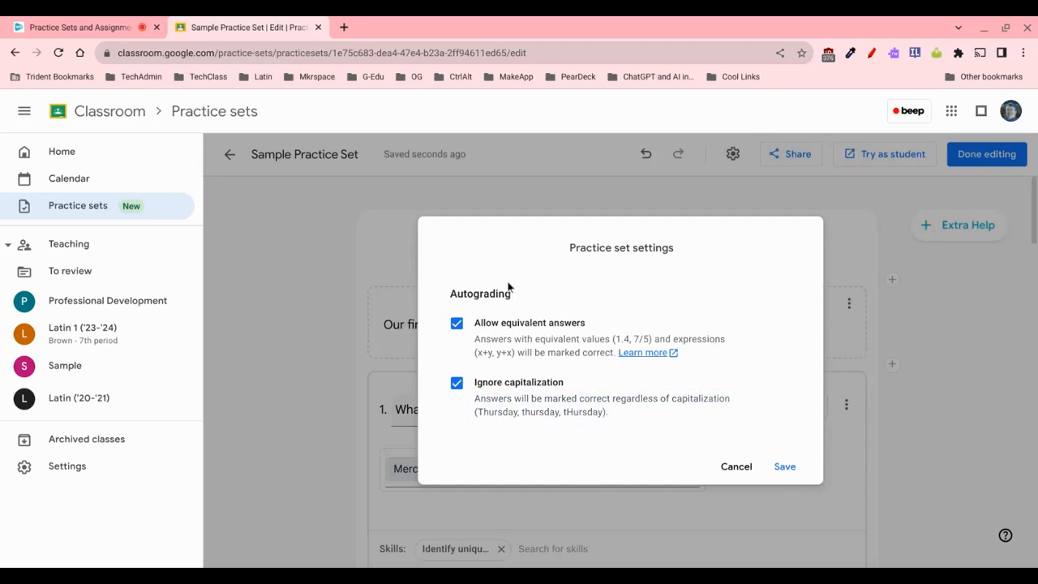
{"action": "left_click", "coordinate": [784, 467]}
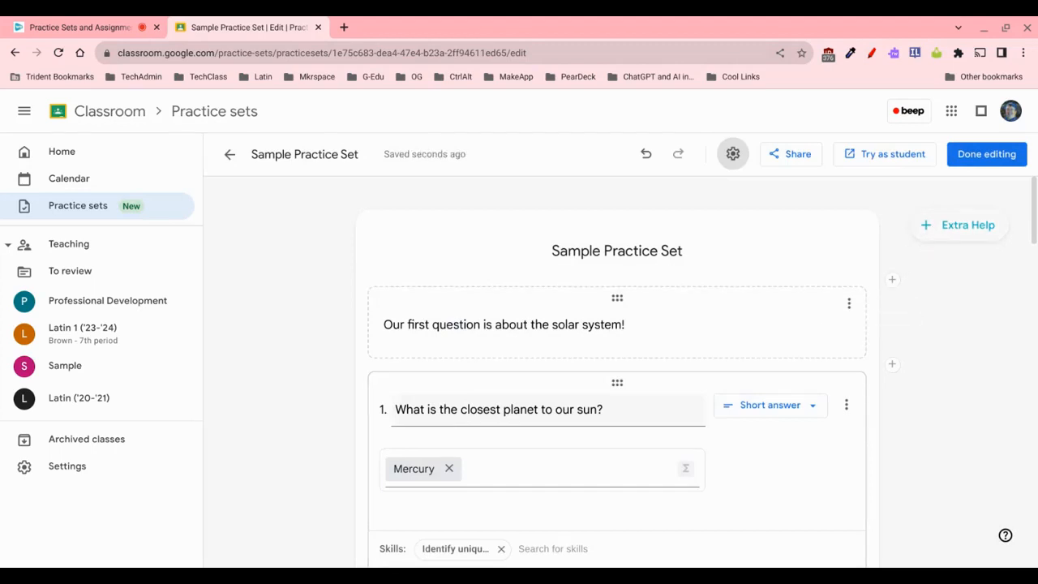
Step: Examine the Extra Help resources collected for the practice set and close the list
{"action": "left_click", "coordinate": [935, 228]}
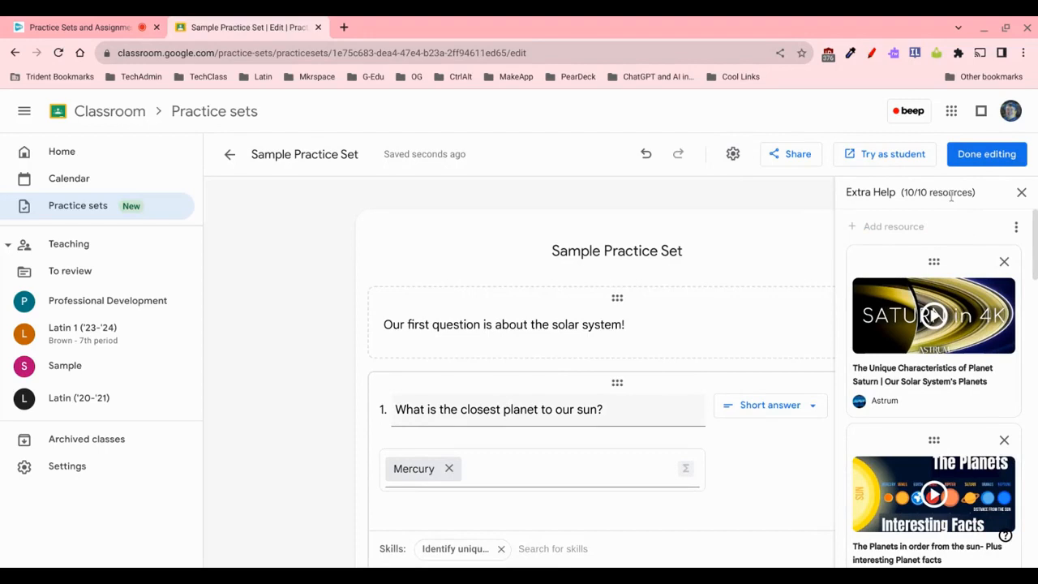
{"action": "left_click", "coordinate": [1021, 192]}
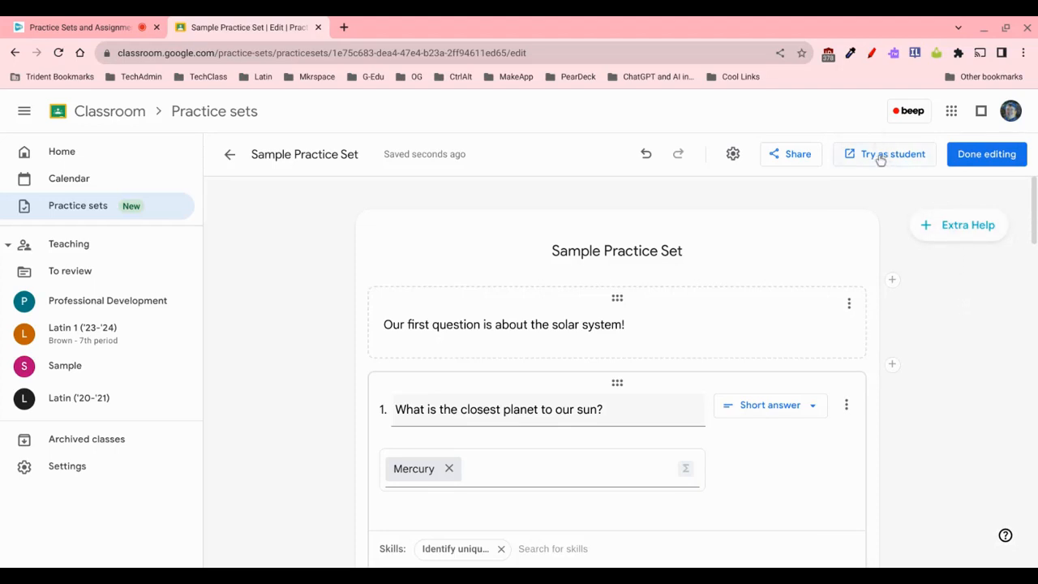
Step: Turn on link sharing for the practice set and close the sharing dialog
{"action": "left_click", "coordinate": [796, 158]}
{"action": "left_click", "coordinate": [752, 321]}
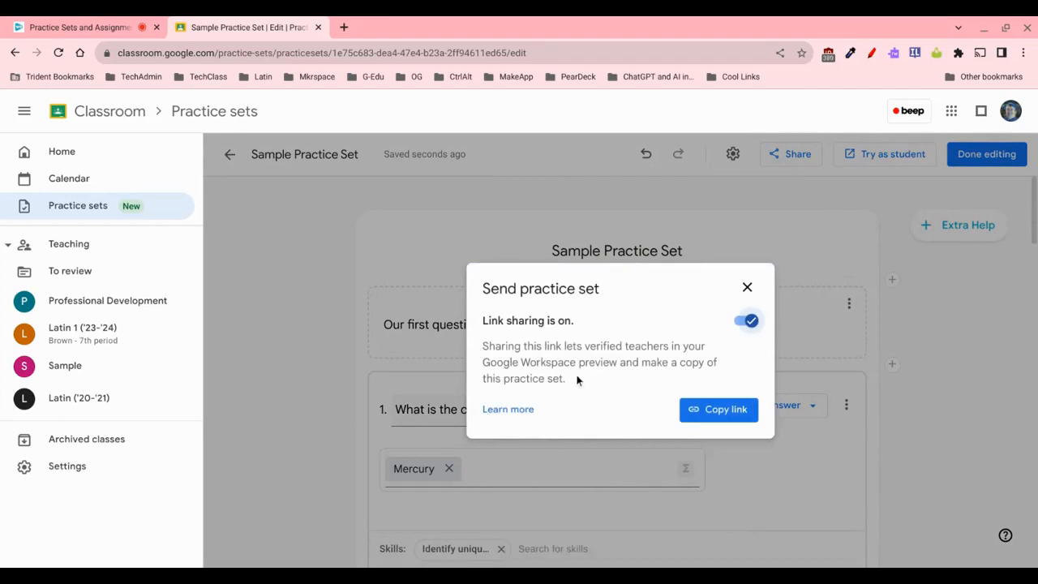
{"action": "left_click", "coordinate": [747, 288]}
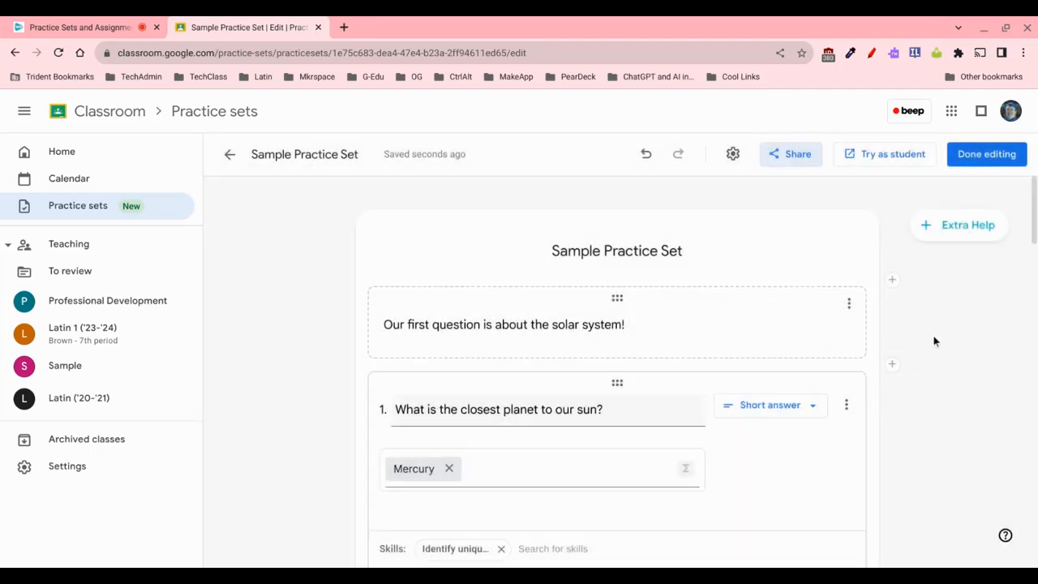
Step: Preview the practice set as a student and look through the Extra Help videos offered there
{"action": "left_click", "coordinate": [885, 156]}
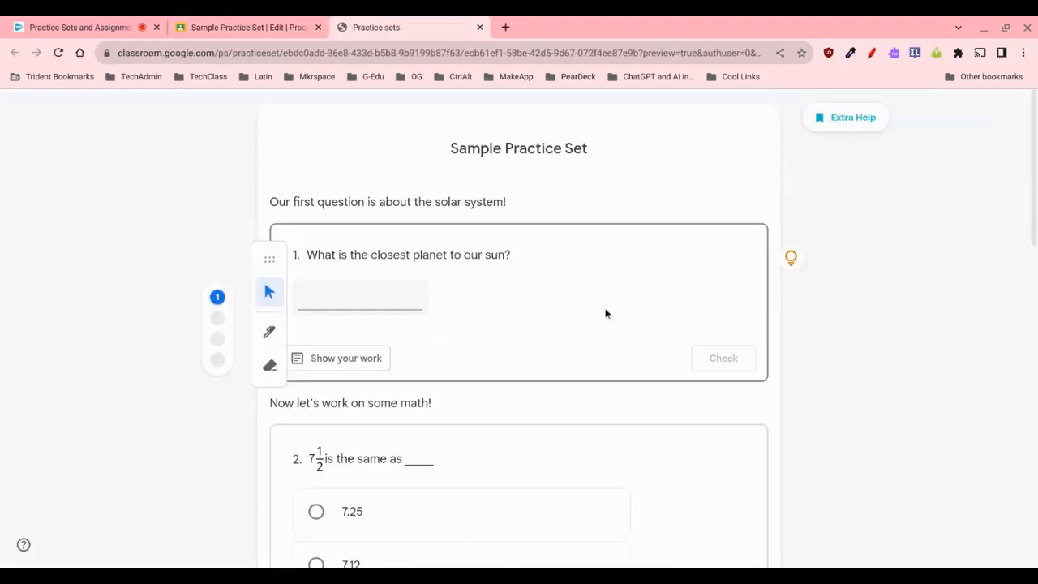
{"action": "left_click", "coordinate": [838, 119]}
{"action": "scroll", "coordinate": [902, 268], "scroll_direction": "down", "scroll_amount": 10}
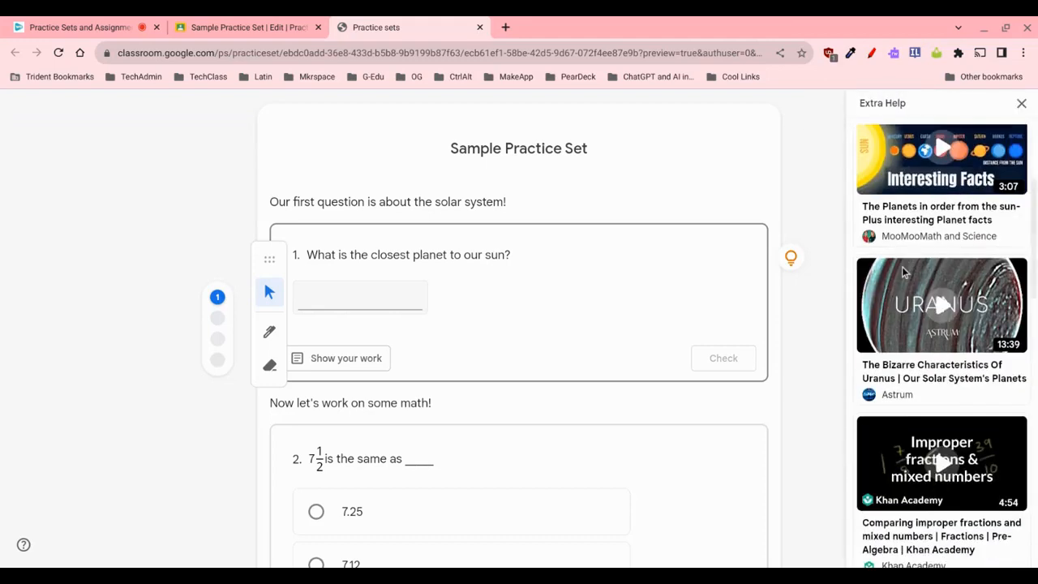
{"action": "scroll", "coordinate": [947, 192], "scroll_direction": "up", "scroll_amount": 12}
{"action": "scroll", "coordinate": [1005, 154], "scroll_direction": "down", "scroll_amount": 3}
{"action": "scroll", "coordinate": [1006, 154], "scroll_direction": "up", "scroll_amount": 3}
{"action": "left_click", "coordinate": [1021, 105]}
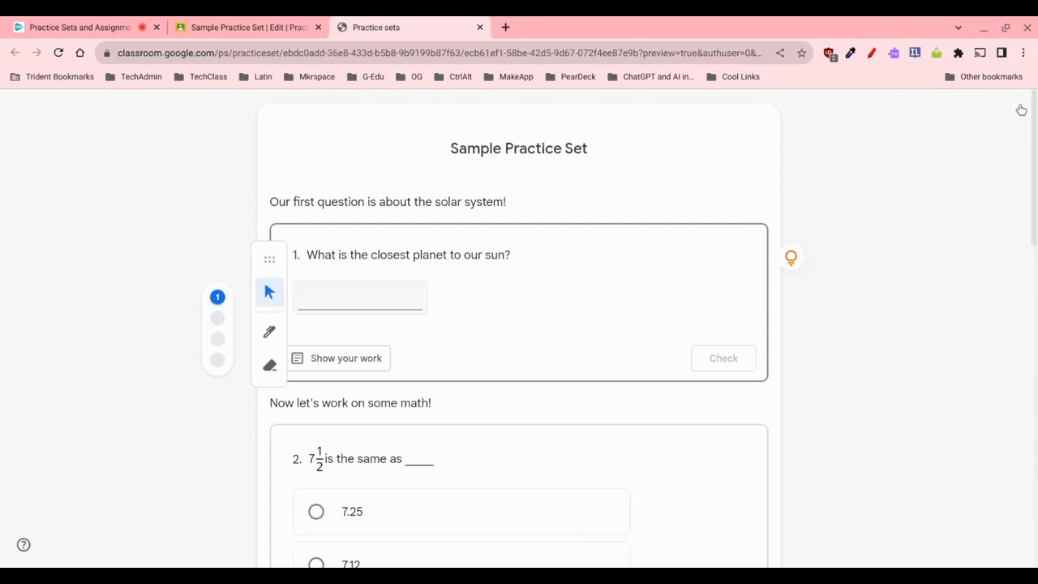
Step: View the help resources of question 1, play the Saturn video briefly and close it
{"action": "left_click", "coordinate": [791, 260]}
{"action": "left_click", "coordinate": [869, 388]}
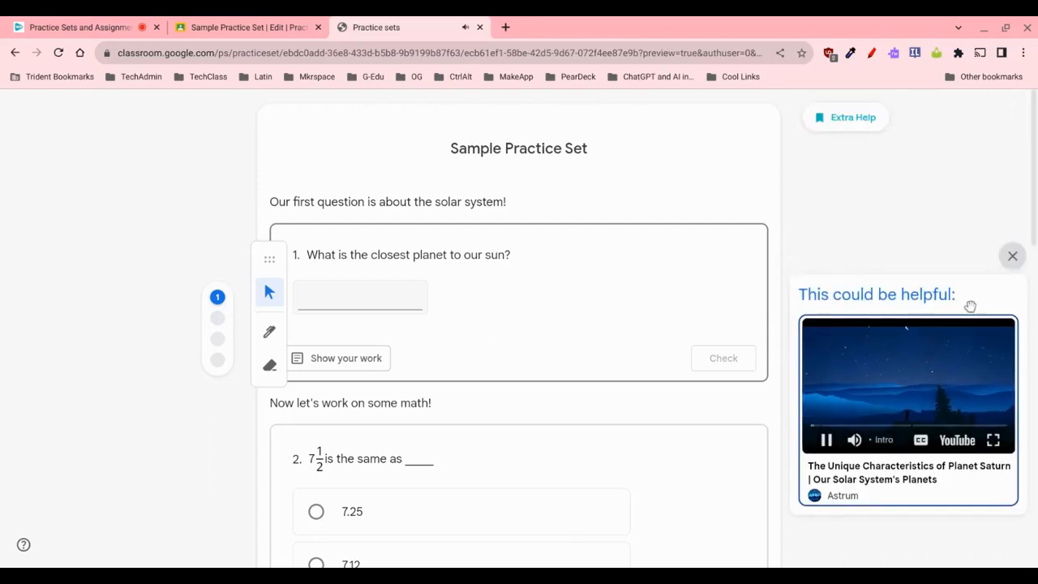
{"action": "left_click", "coordinate": [1014, 256]}
Step: Answer question 1 with "mercury" and check the answer
{"action": "left_click", "coordinate": [349, 296]}
{"action": "type", "text": "mercury"}
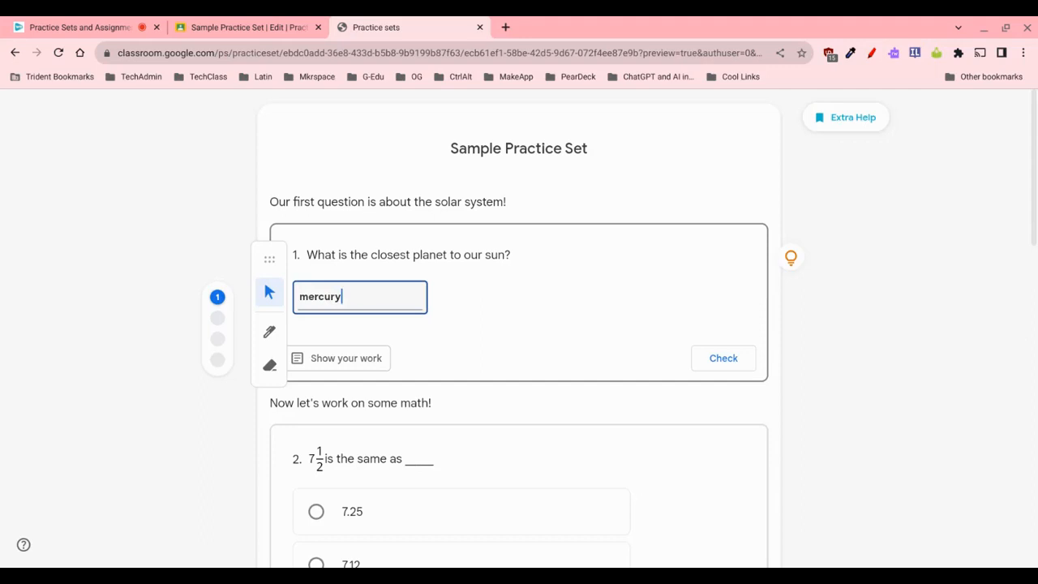
{"action": "left_click", "coordinate": [719, 358]}
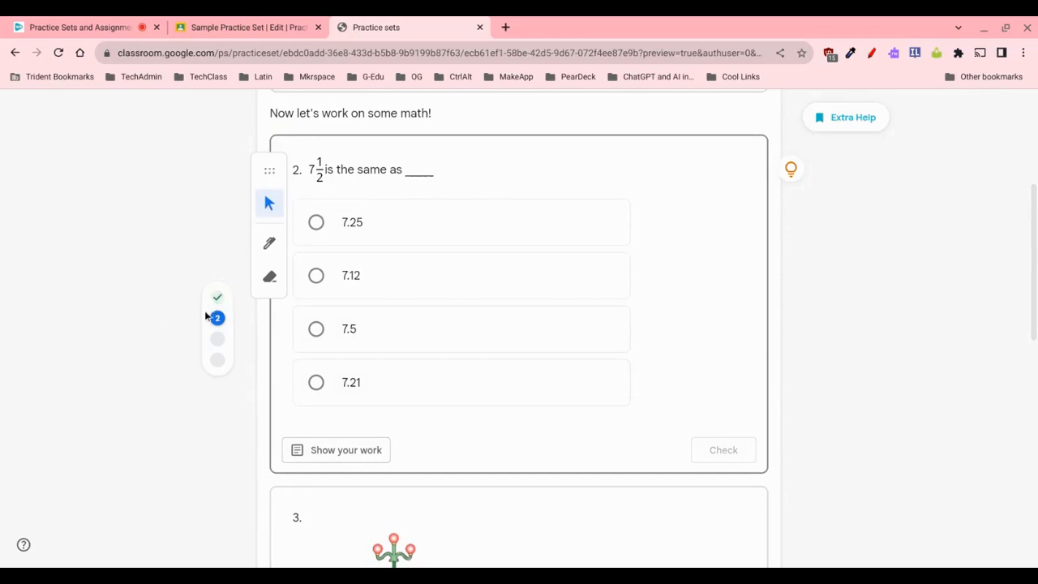
Step: View question 4, return to question 1, and go on to question 2 using the progress tracker
{"action": "left_click", "coordinate": [217, 361]}
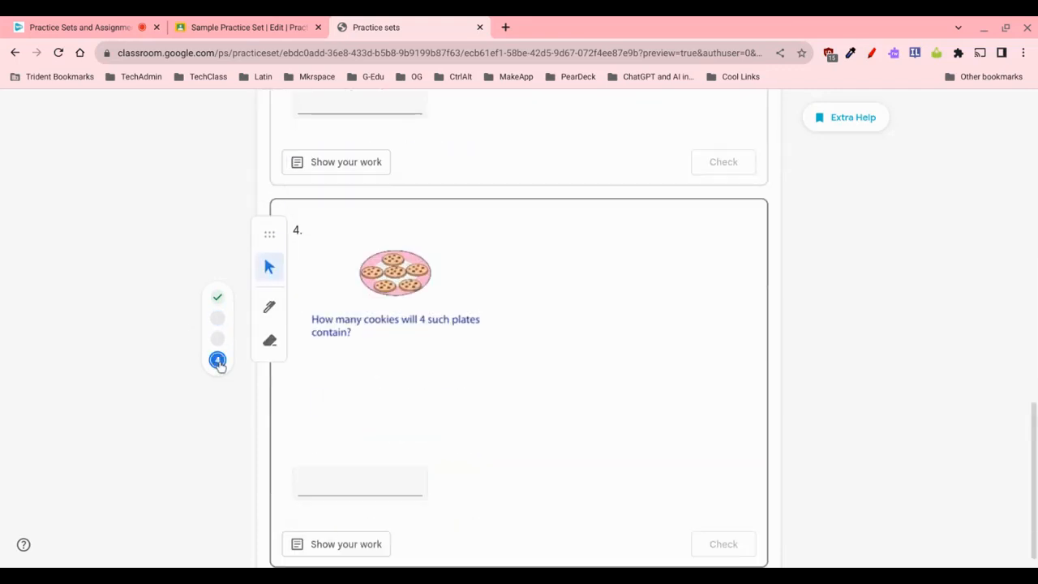
{"action": "left_click", "coordinate": [217, 297]}
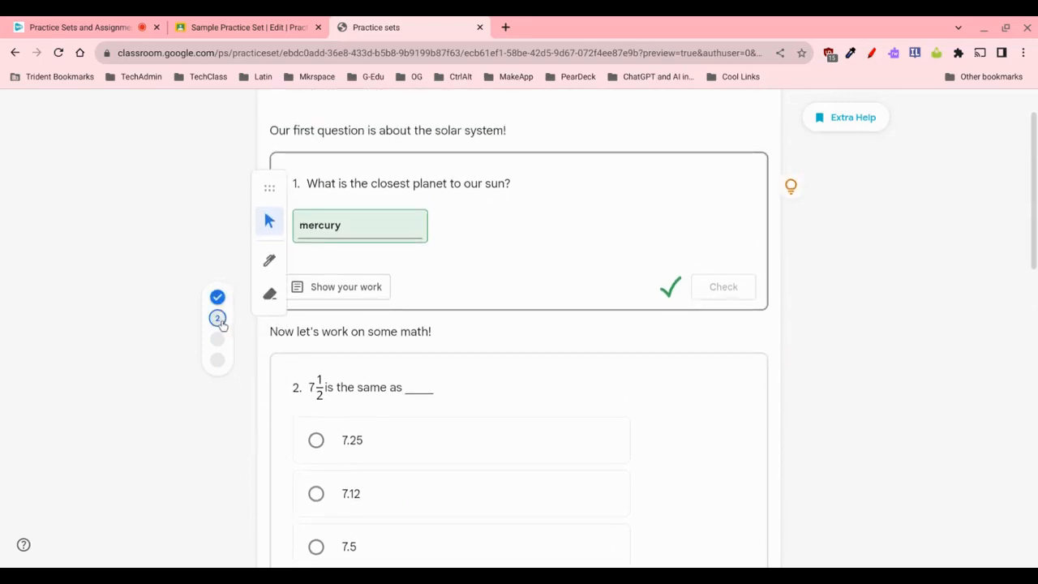
{"action": "left_click", "coordinate": [218, 318]}
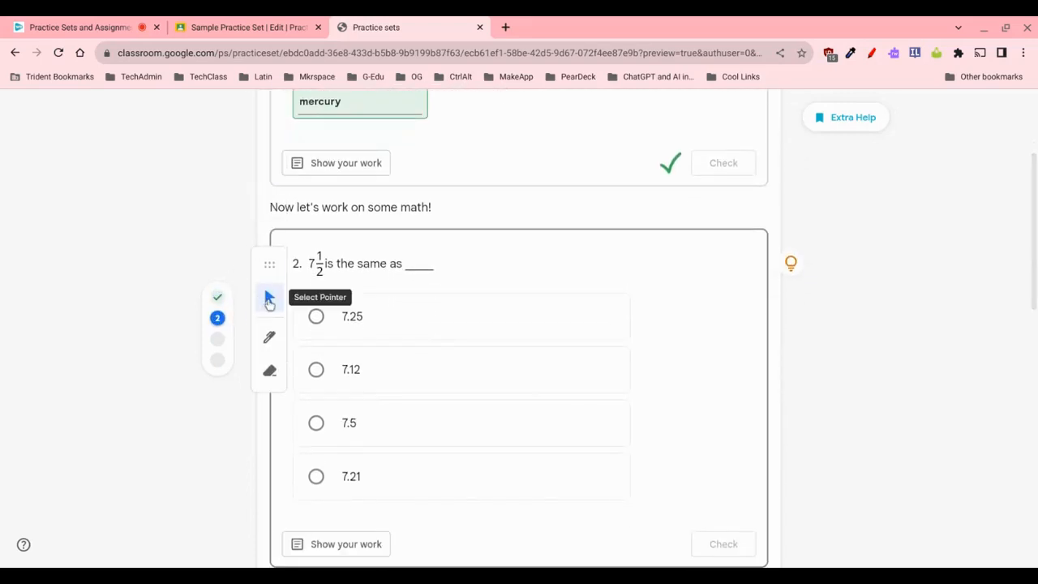
Step: Move the drawing tools to the right edge of question 2, show its work area and write "7 1/2" there with the pencil
{"action": "left_click_drag", "start_coordinate": [270, 264], "coordinate": [811, 302]}
{"action": "scroll", "coordinate": [336, 431], "scroll_direction": "down", "scroll_amount": 1}
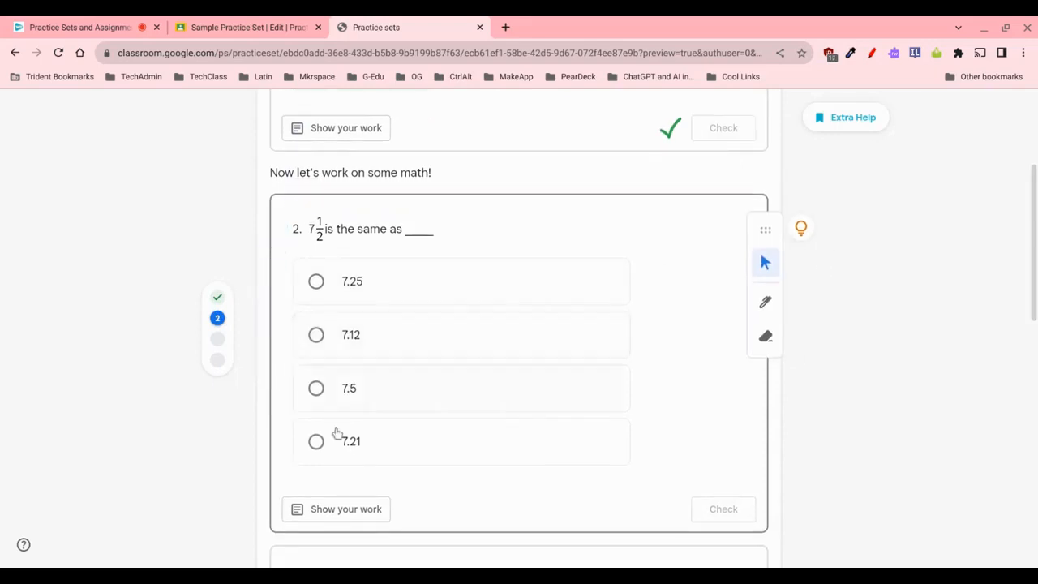
{"action": "left_click", "coordinate": [335, 509]}
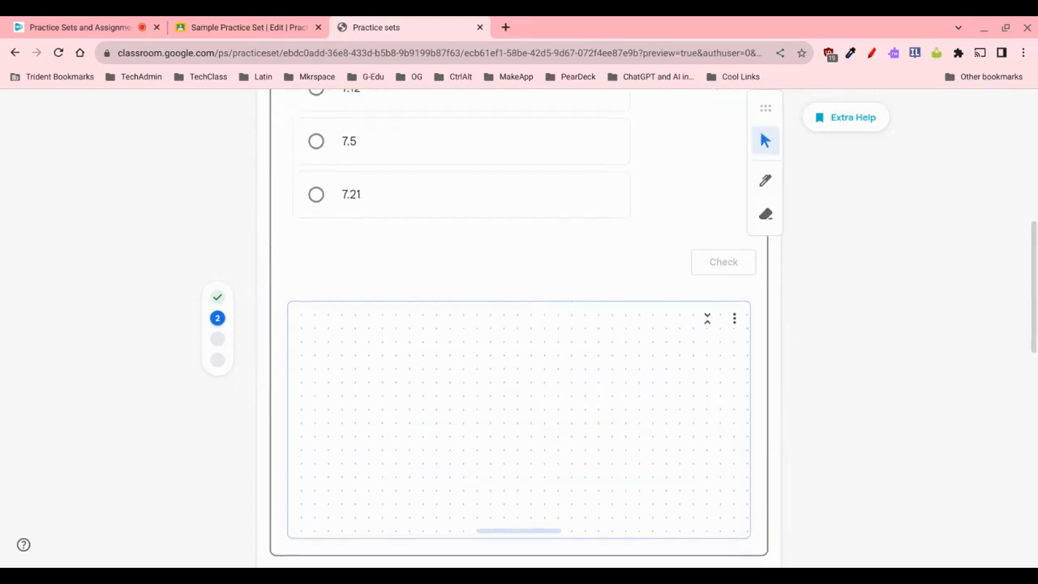
{"action": "left_click", "coordinate": [774, 181]}
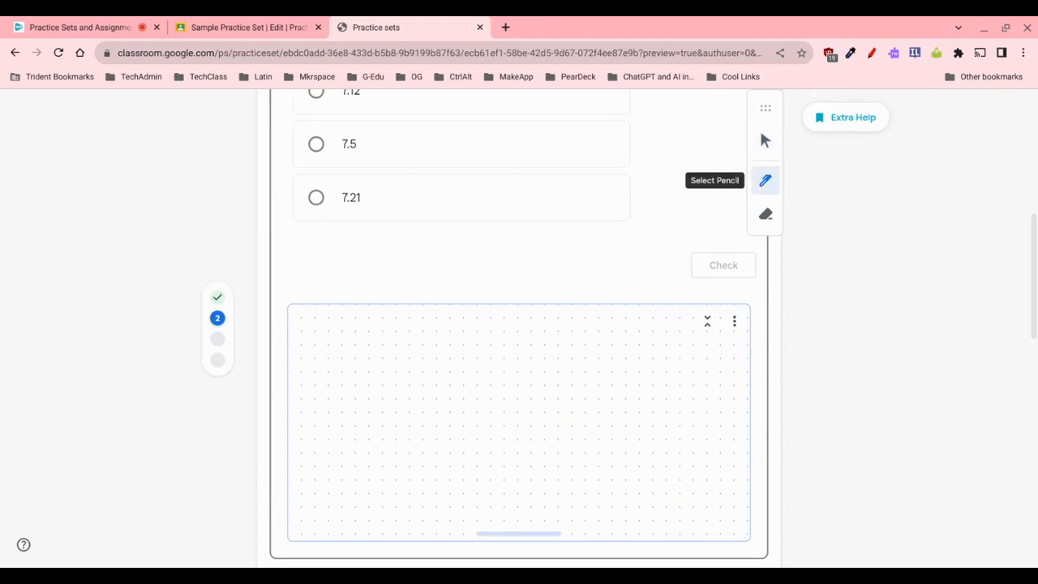
{"action": "left_click_drag", "start_coordinate": [321, 333], "coordinate": [322, 376]}
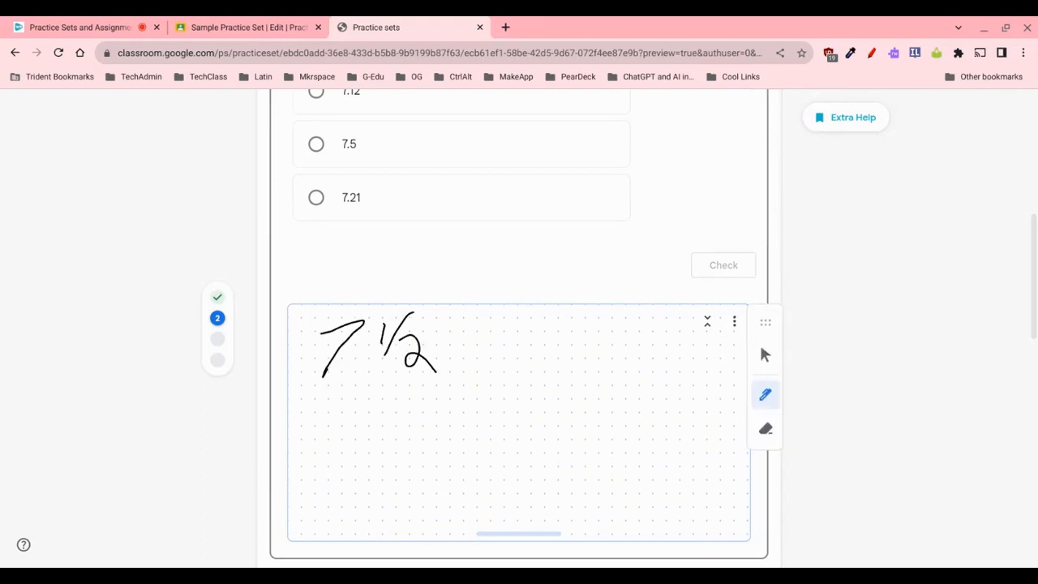
Step: Handwrite "= 1/2 = .5" after the mixed number in question 2's work area, and "7.5" below it
{"action": "left_click_drag", "start_coordinate": [557, 326], "coordinate": [560, 364]}
{"action": "mouse_move", "coordinate": [600, 331]}
{"action": "left_mouse_down"}
{"action": "mouse_move", "coordinate": [562, 378]}
{"action": "mouse_move", "coordinate": [615, 390]}
{"action": "mouse_move", "coordinate": [654, 357]}
{"action": "left_mouse_up"}
{"action": "mouse_move", "coordinate": [632, 372]}
{"action": "left_mouse_down"}
{"action": "mouse_move", "coordinate": [657, 369]}
{"action": "mouse_move", "coordinate": [678, 386]}
{"action": "left_mouse_up"}
{"action": "left_click_drag", "start_coordinate": [688, 355], "coordinate": [713, 354]}
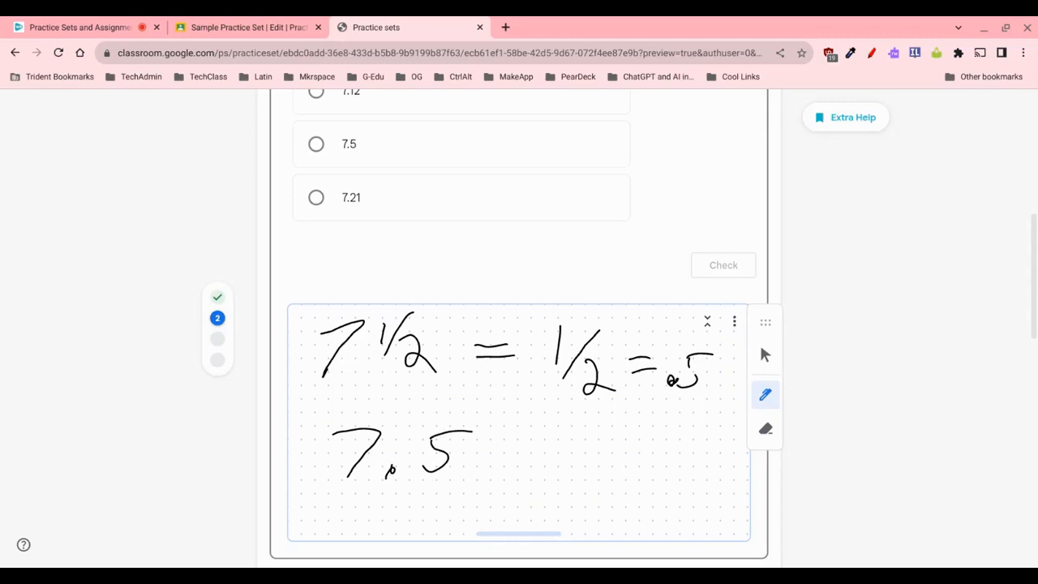
Step: Answer question 2 with 7.5 and check the answer
{"action": "scroll", "coordinate": [735, 241], "scroll_direction": "up", "scroll_amount": 1}
{"action": "left_click", "coordinate": [316, 231]}
{"action": "scroll", "coordinate": [563, 299], "scroll_direction": "up", "scroll_amount": 1}
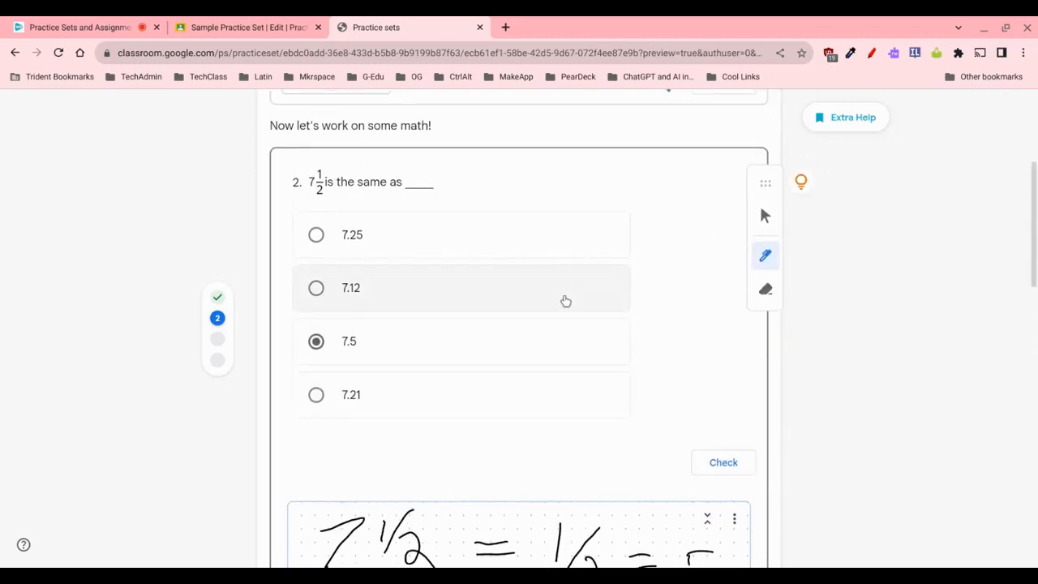
{"action": "left_click", "coordinate": [726, 456]}
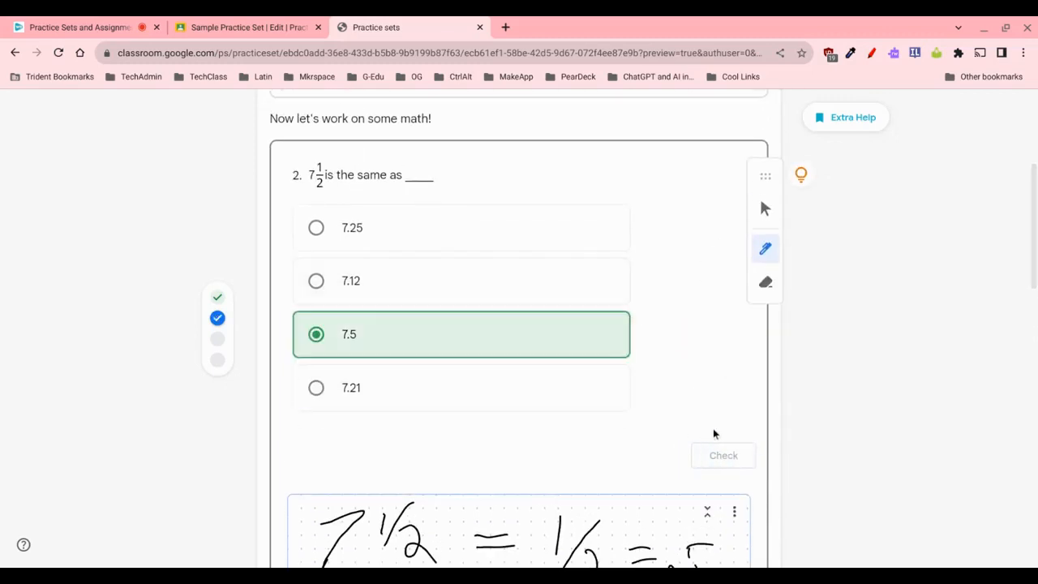
{"action": "scroll", "coordinate": [698, 401], "scroll_direction": "up", "scroll_amount": 2}
{"action": "scroll", "coordinate": [816, 270], "scroll_direction": "down", "scroll_amount": 2}
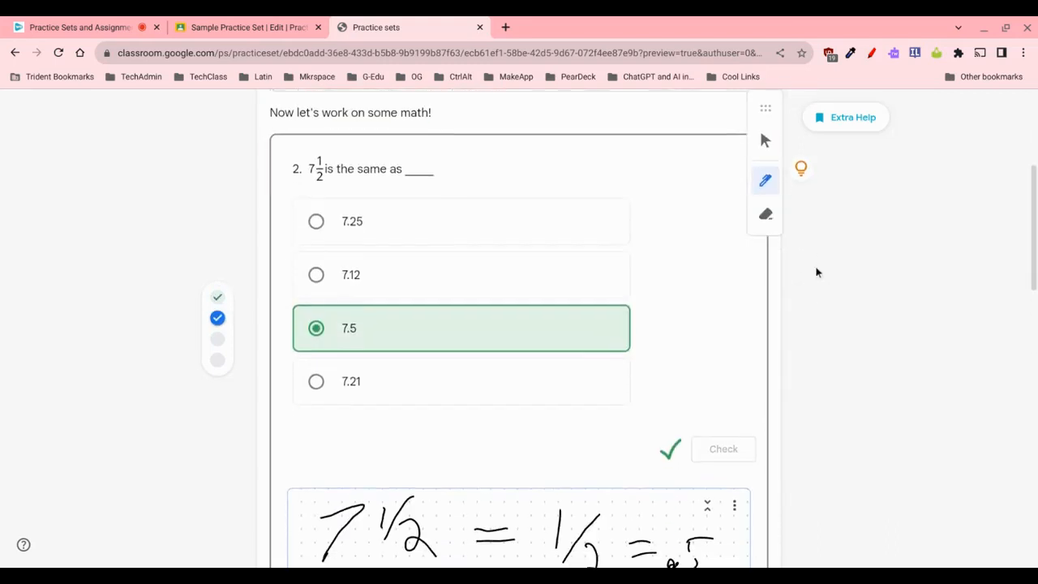
Step: View question 2's hint on converting rational numbers to decimals and close it
{"action": "left_click", "coordinate": [801, 170]}
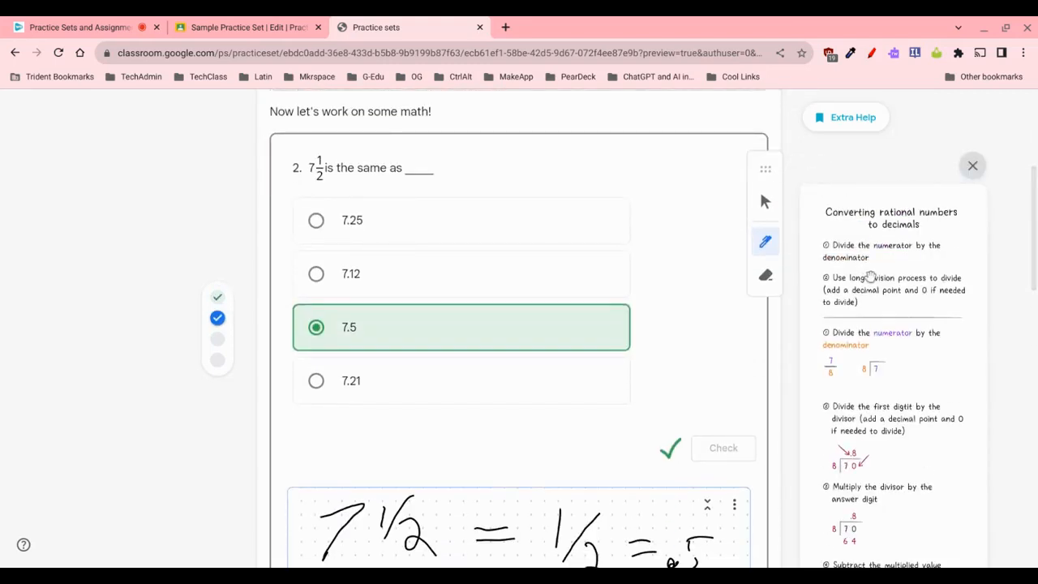
{"action": "left_click", "coordinate": [972, 166]}
{"action": "left_click", "coordinate": [799, 171]}
{"action": "scroll", "coordinate": [998, 292], "scroll_direction": "down", "scroll_amount": 4}
{"action": "scroll", "coordinate": [998, 292], "scroll_direction": "up", "scroll_amount": 5}
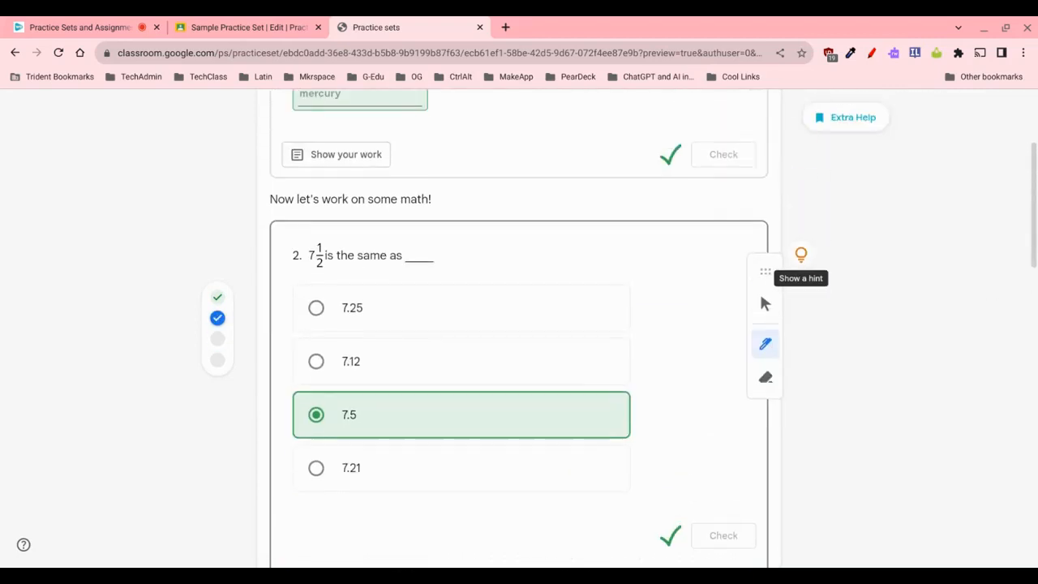
{"action": "scroll", "coordinate": [702, 397], "scroll_direction": "down", "scroll_amount": 5}
{"action": "scroll", "coordinate": [702, 396], "scroll_direction": "up", "scroll_amount": 1}
{"action": "scroll", "coordinate": [725, 424], "scroll_direction": "up", "scroll_amount": 2}
Step: Look at the notepad options of question 2 and collapse its work area
{"action": "left_click", "coordinate": [733, 440]}
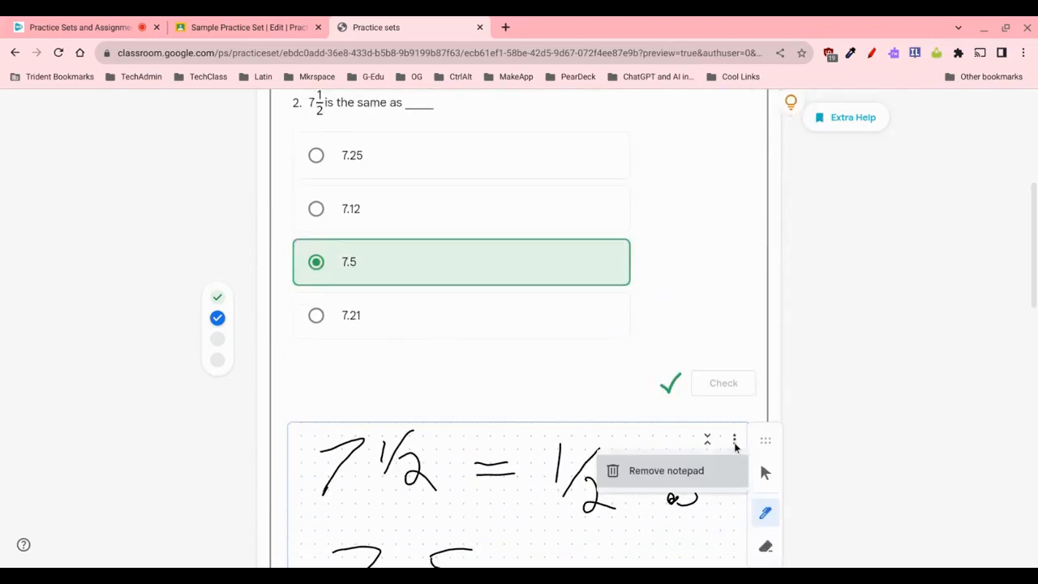
{"action": "left_click", "coordinate": [707, 439]}
{"action": "scroll", "coordinate": [578, 418], "scroll_direction": "up", "scroll_amount": 1}
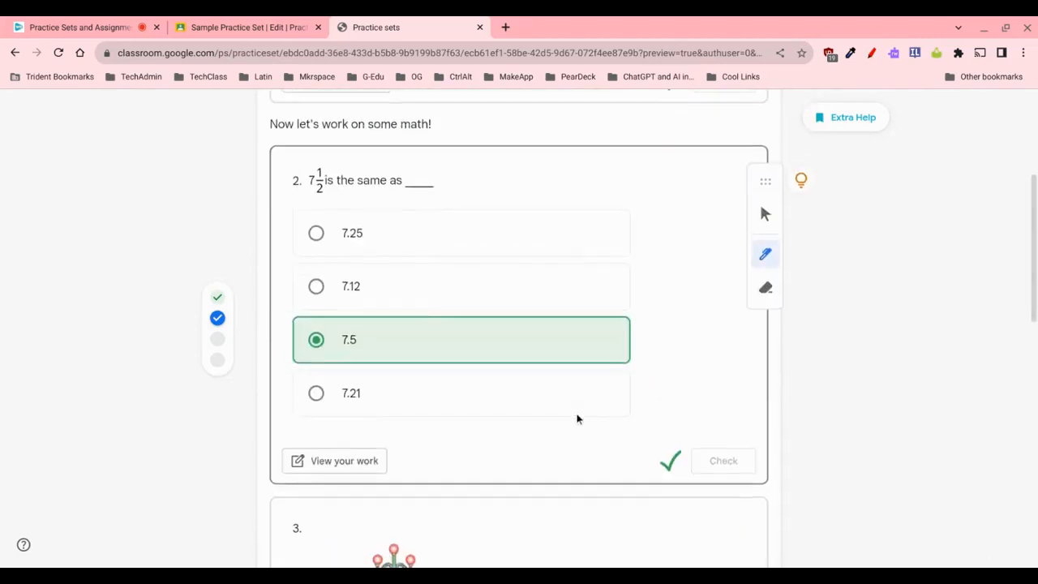
Step: Handwrite 27 as the answer to question 3 about the streetlamps and check it
{"action": "scroll", "coordinate": [577, 418], "scroll_direction": "down", "scroll_amount": 5}
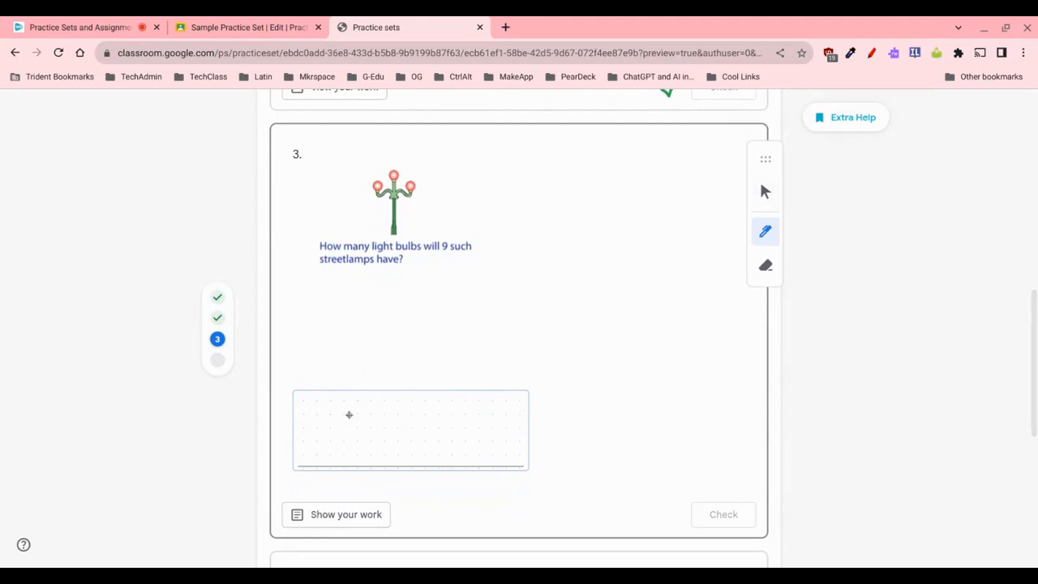
{"action": "left_click_drag", "start_coordinate": [327, 410], "coordinate": [367, 454]}
{"action": "left_click_drag", "start_coordinate": [372, 414], "coordinate": [386, 459]}
{"action": "left_click", "coordinate": [723, 515]}
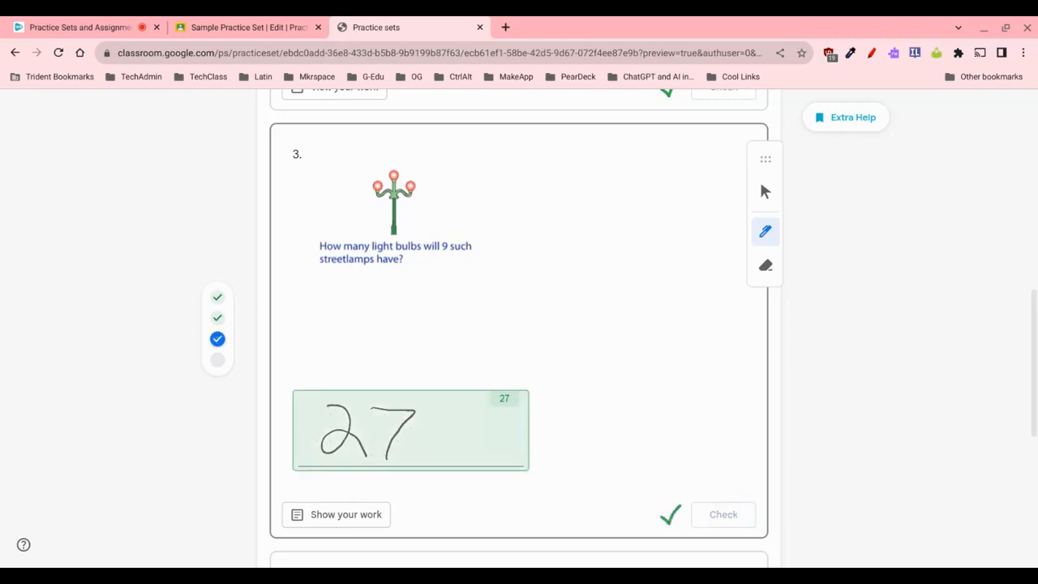
Step: Answer question 4 about the cookies with 23 and check the answer
{"action": "scroll", "coordinate": [759, 128], "scroll_direction": "down", "scroll_amount": 3}
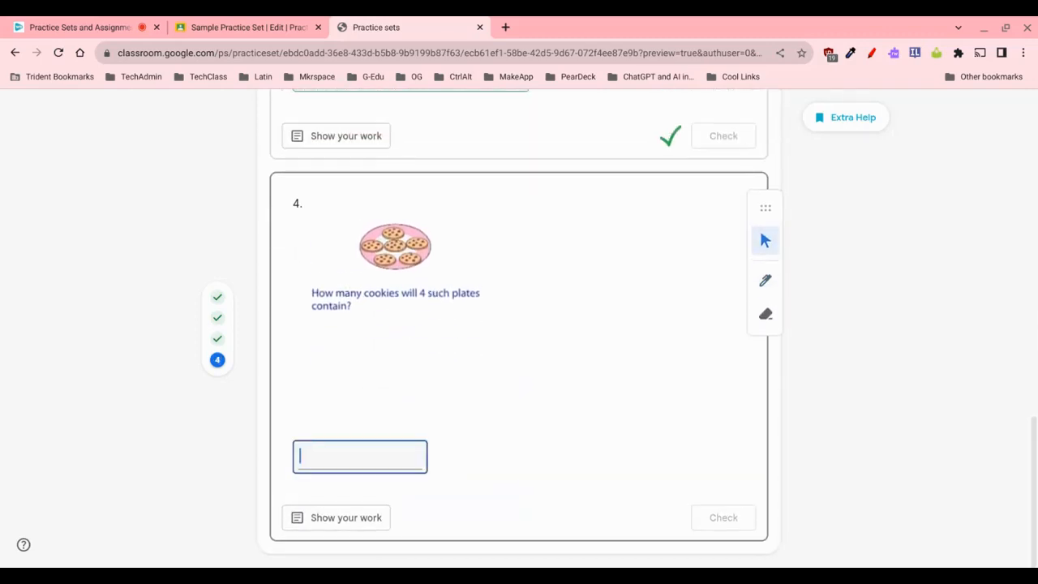
{"action": "type", "text": "2"}
{"action": "left_click", "coordinate": [730, 523]}
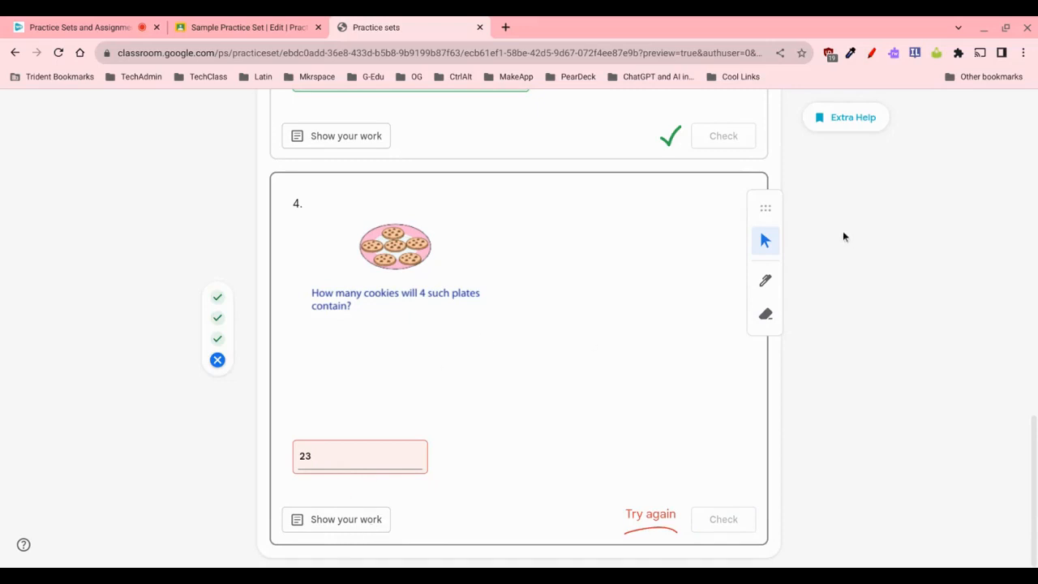
Step: Change the answer to question 4 to 24 and check it again
{"action": "left_click", "coordinate": [352, 457]}
{"action": "key", "text": "BackSpace"}
{"action": "left_click", "coordinate": [730, 516]}
{"action": "left_click", "coordinate": [334, 463]}
{"action": "key", "text": "BackSpace"}
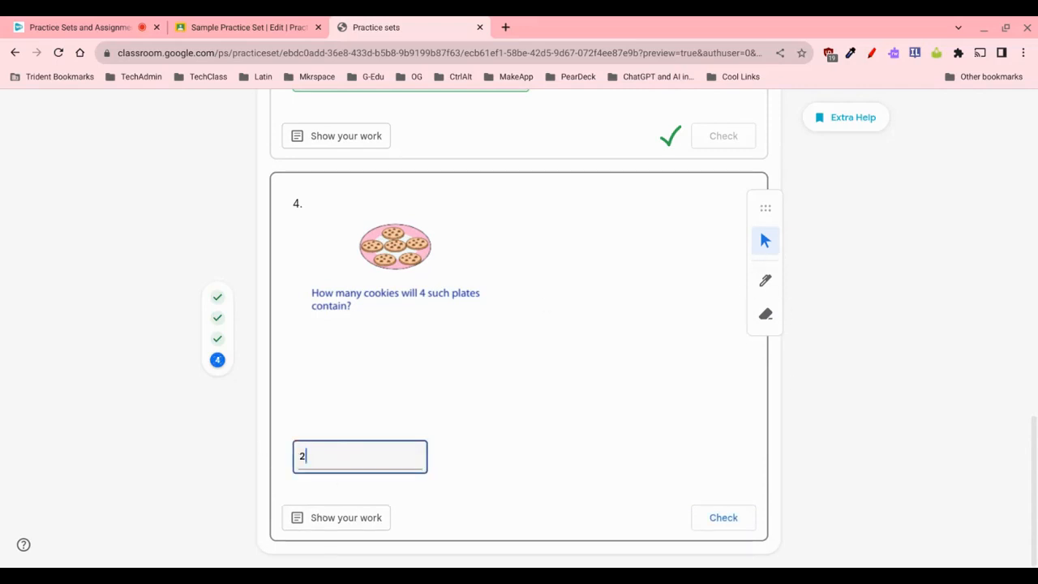
{"action": "left_click", "coordinate": [718, 519]}
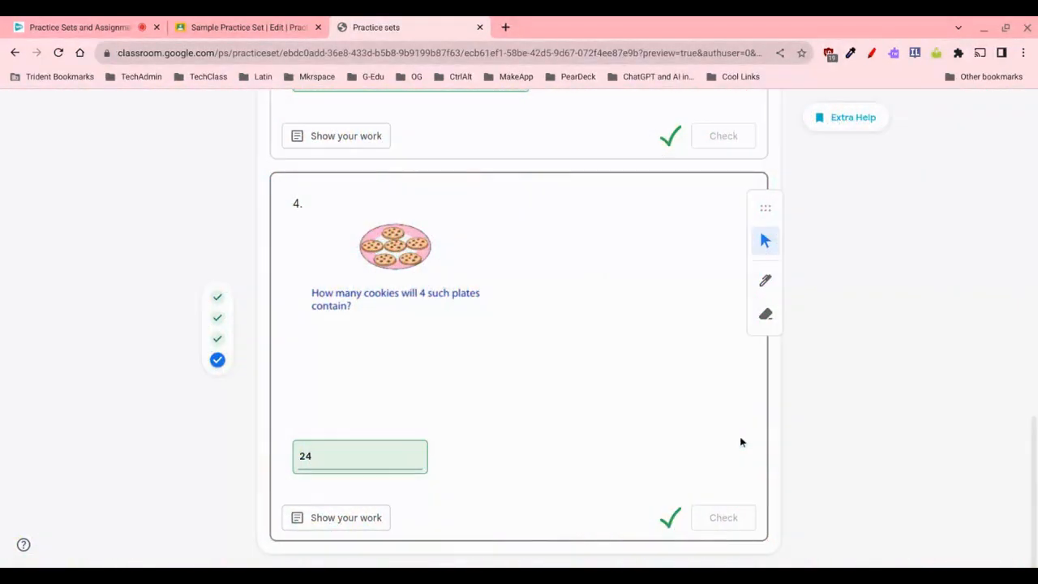
Step: Close the student preview, review the practice set in the editor and finish editing it
{"action": "scroll", "coordinate": [745, 441], "scroll_direction": "up", "scroll_amount": 7}
{"action": "scroll", "coordinate": [519, 324], "scroll_direction": "up", "scroll_amount": 5}
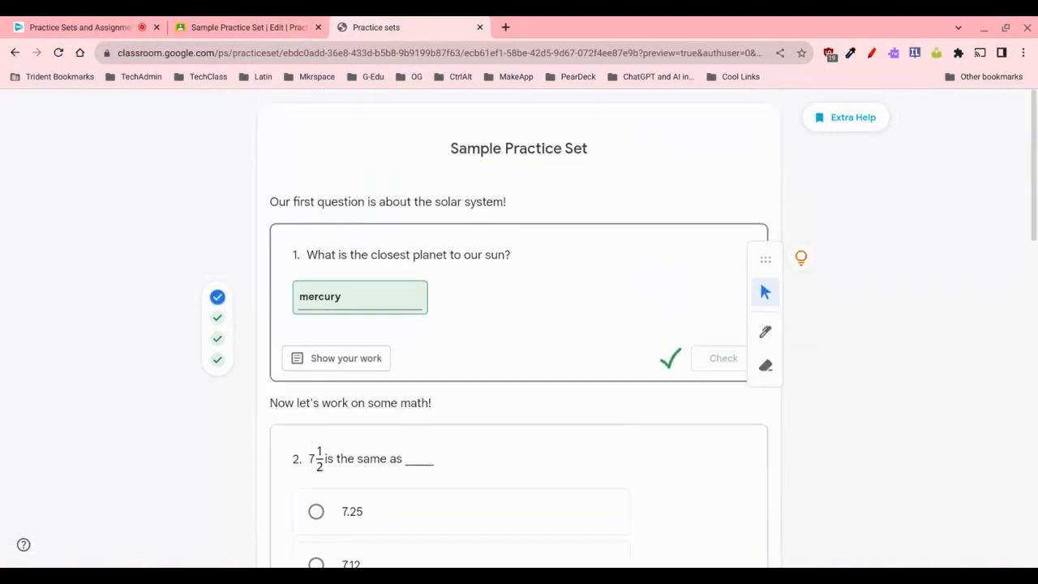
{"action": "left_click", "coordinate": [479, 28]}
{"action": "scroll", "coordinate": [319, 359], "scroll_direction": "down", "scroll_amount": 4}
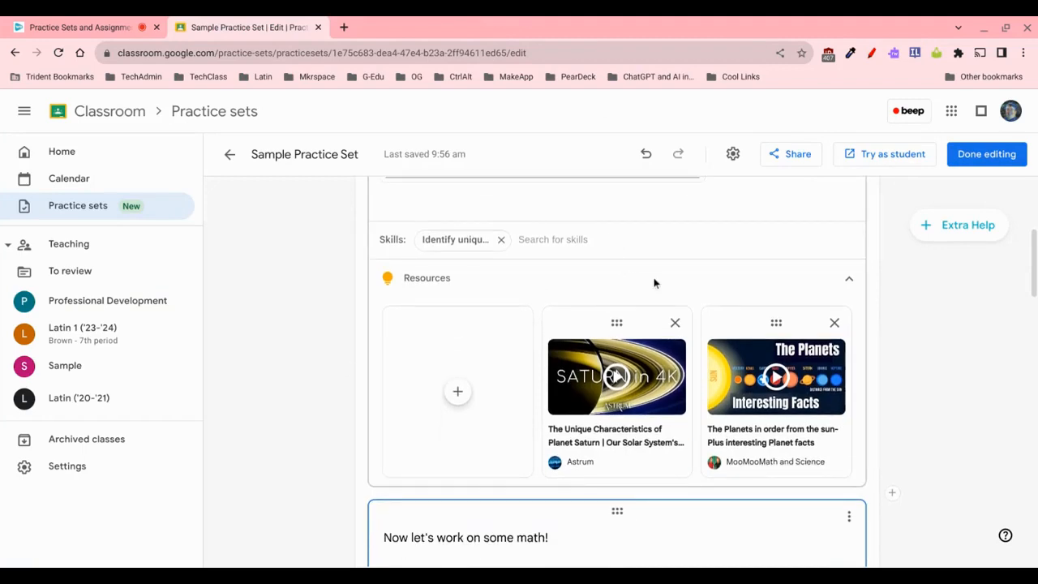
{"action": "scroll", "coordinate": [681, 289], "scroll_direction": "down", "scroll_amount": 10}
{"action": "scroll", "coordinate": [816, 352], "scroll_direction": "down", "scroll_amount": 2}
{"action": "scroll", "coordinate": [817, 352], "scroll_direction": "up", "scroll_amount": 18}
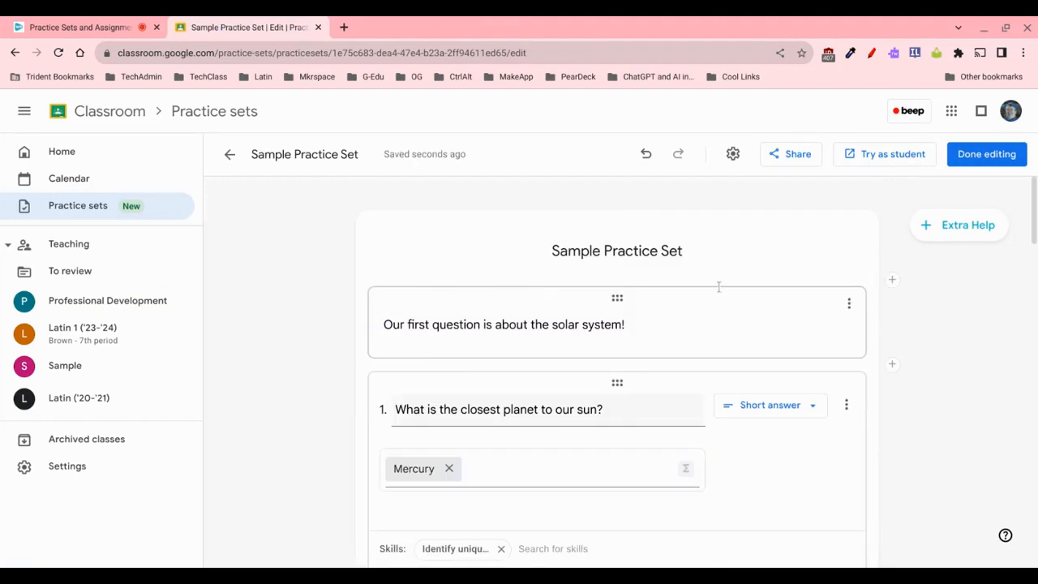
{"action": "left_click", "coordinate": [986, 154]}
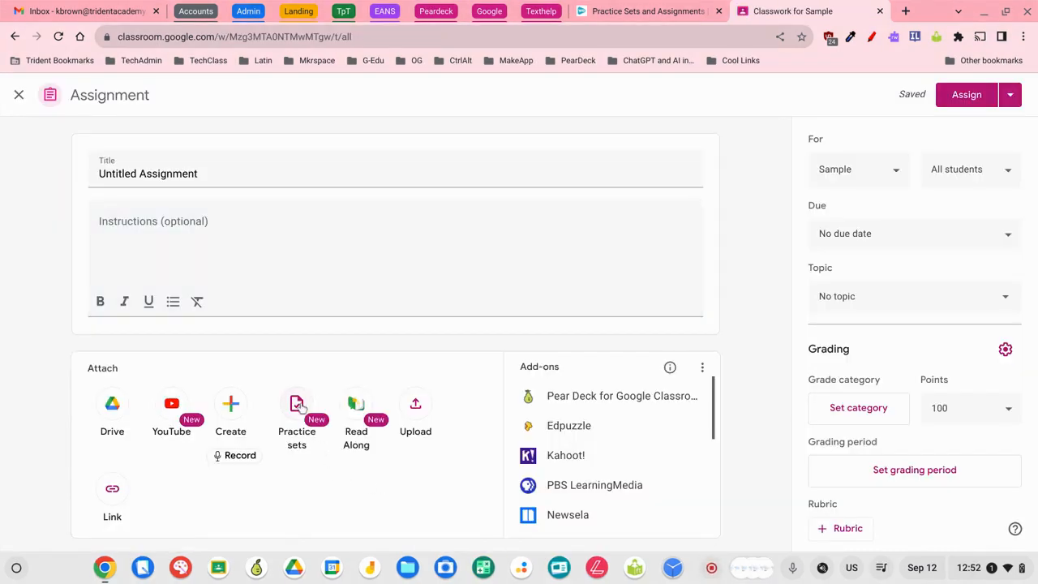
Step: Choose Sample Practice Set for the new assignment, preview its questions and attach it
{"action": "left_click", "coordinate": [297, 404]}
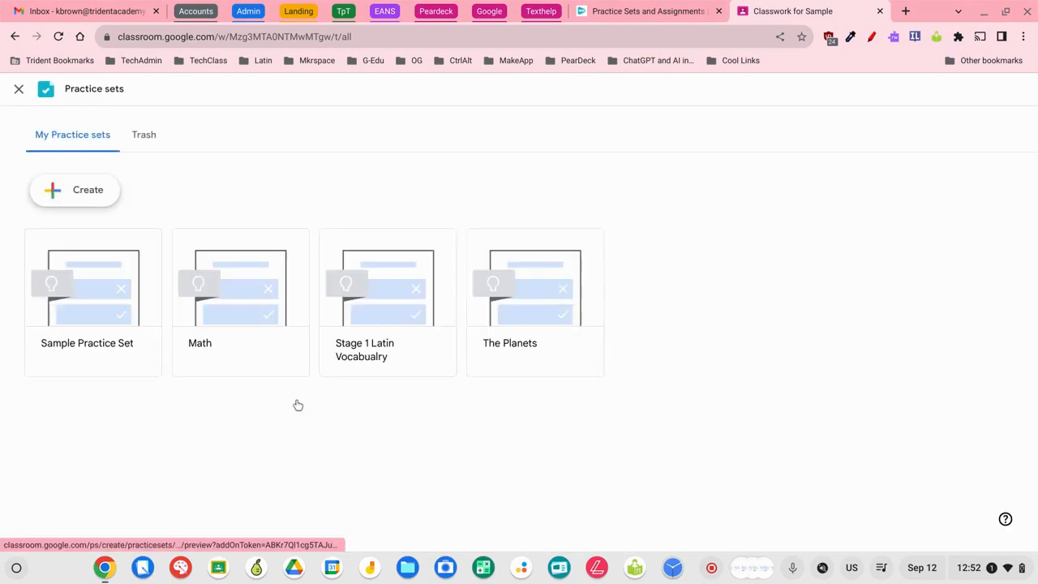
{"action": "left_click", "coordinate": [96, 301]}
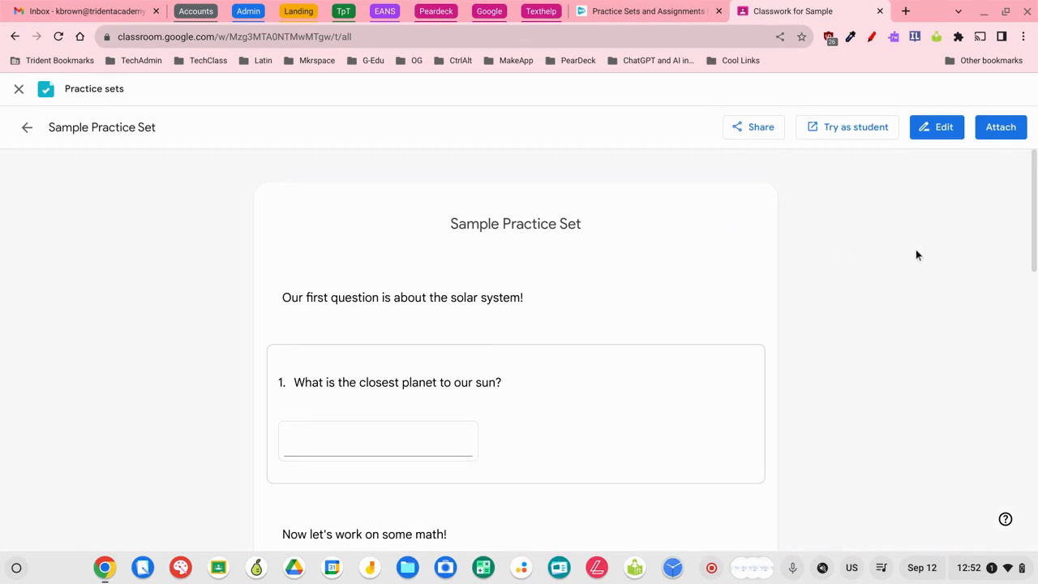
{"action": "scroll", "coordinate": [917, 256], "scroll_direction": "down", "scroll_amount": 15}
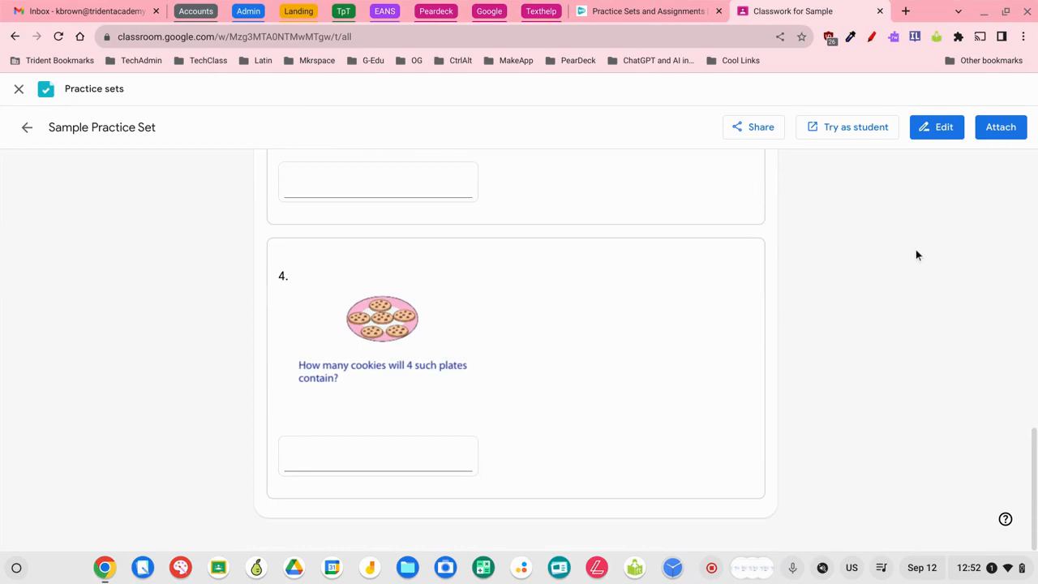
{"action": "scroll", "coordinate": [915, 249], "scroll_direction": "up", "scroll_amount": 15}
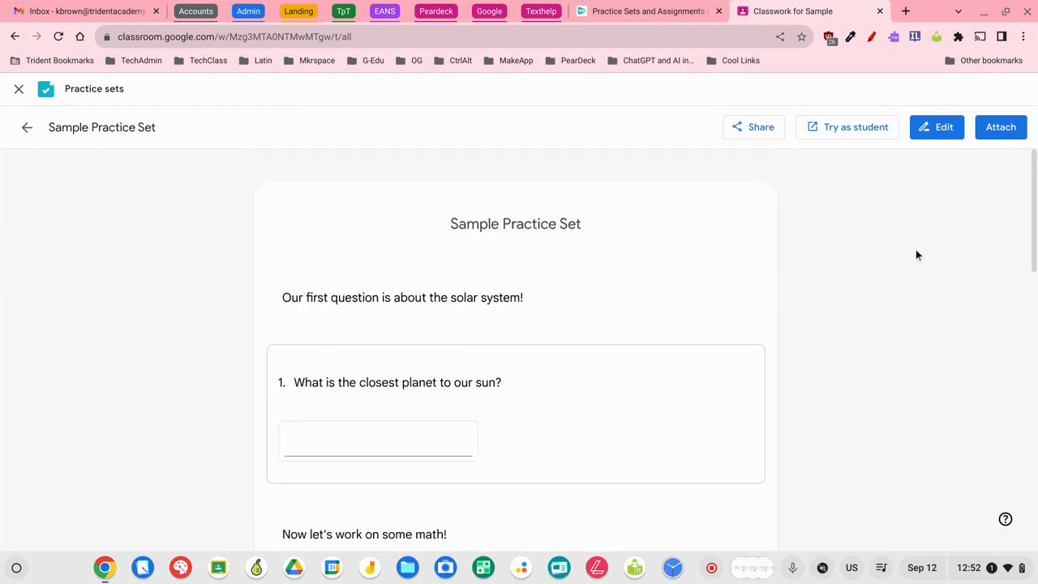
{"action": "left_click", "coordinate": [994, 134]}
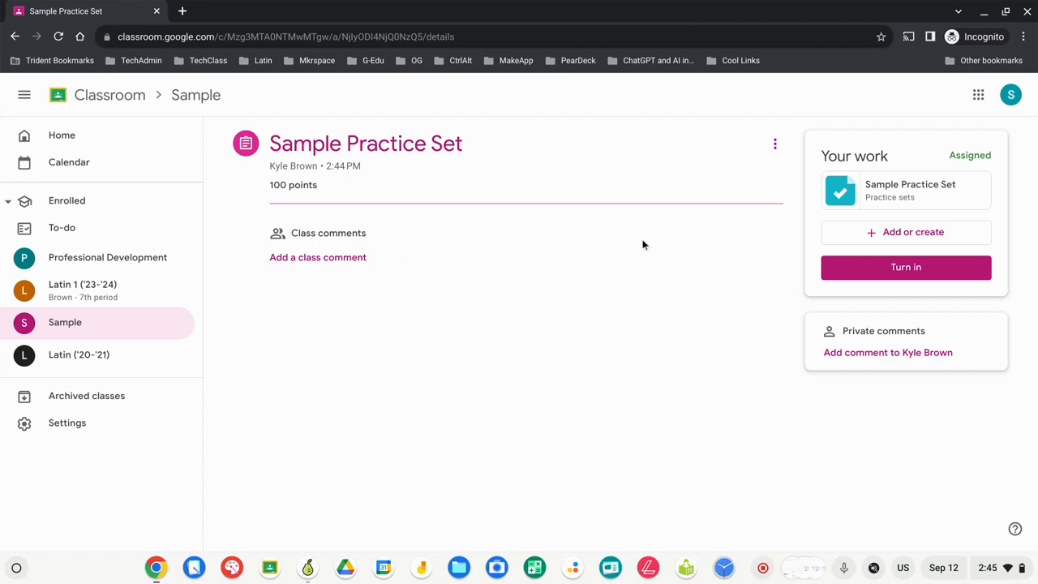
Step: Collapse the side navigation, open the Sample Practice Set attached to the student's assignment and look through its questions
{"action": "left_click", "coordinate": [33, 97]}
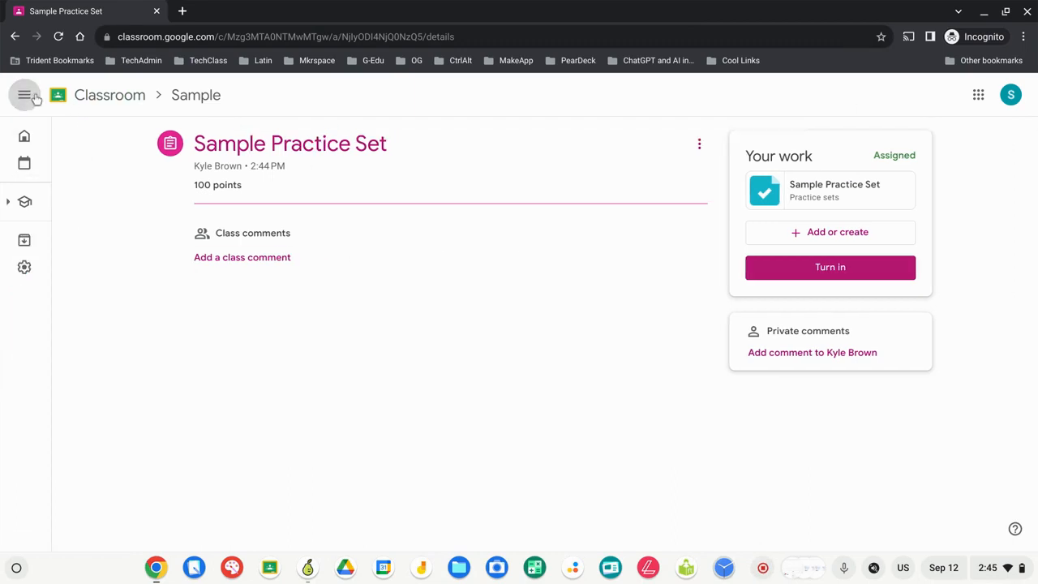
{"action": "left_click", "coordinate": [827, 185]}
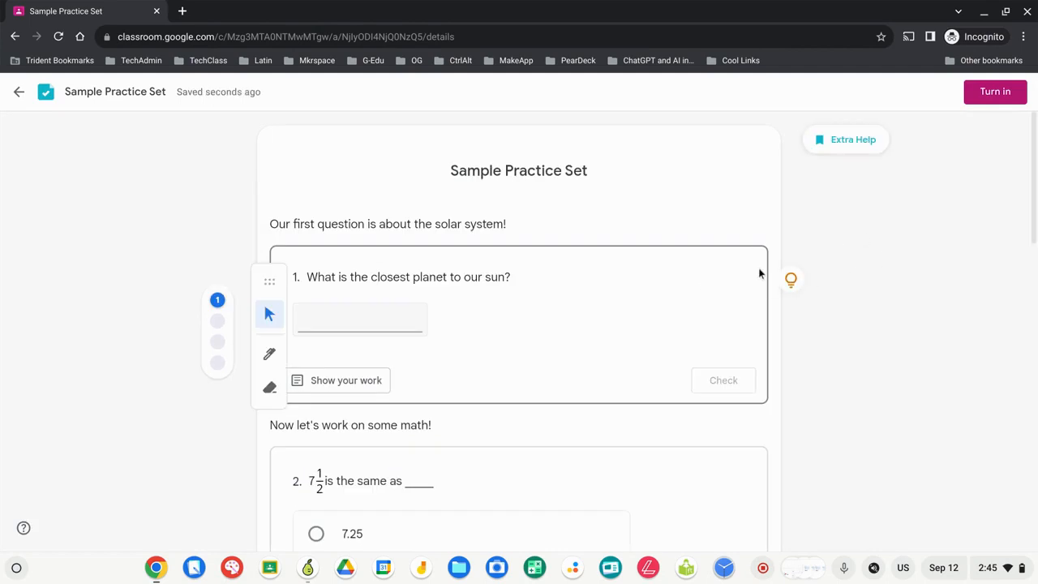
{"action": "scroll", "coordinate": [697, 237], "scroll_direction": "down", "scroll_amount": 8}
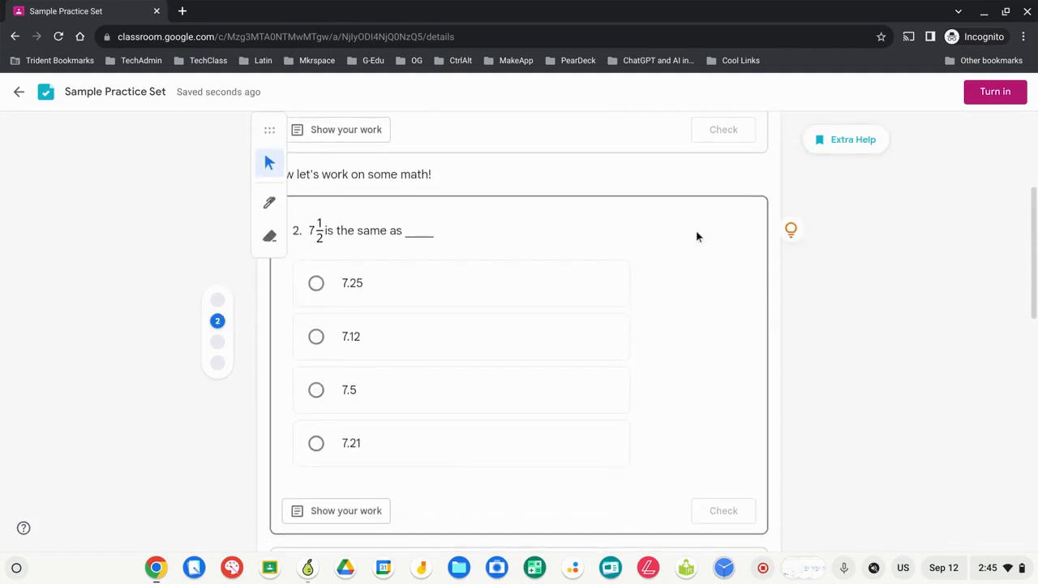
{"action": "scroll", "coordinate": [702, 237], "scroll_direction": "down", "scroll_amount": 5}
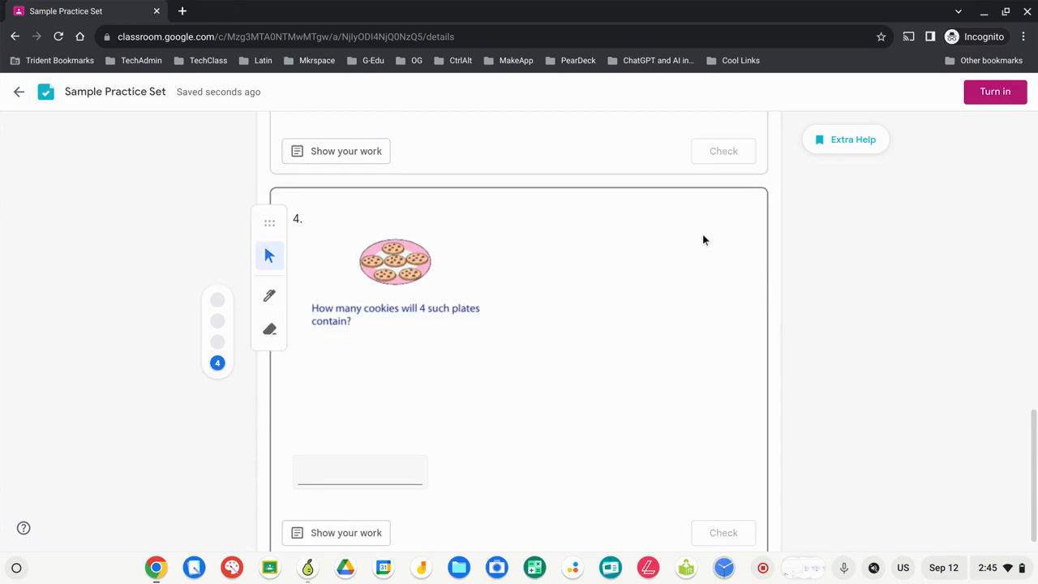
{"action": "scroll", "coordinate": [783, 225], "scroll_direction": "up", "scroll_amount": 8}
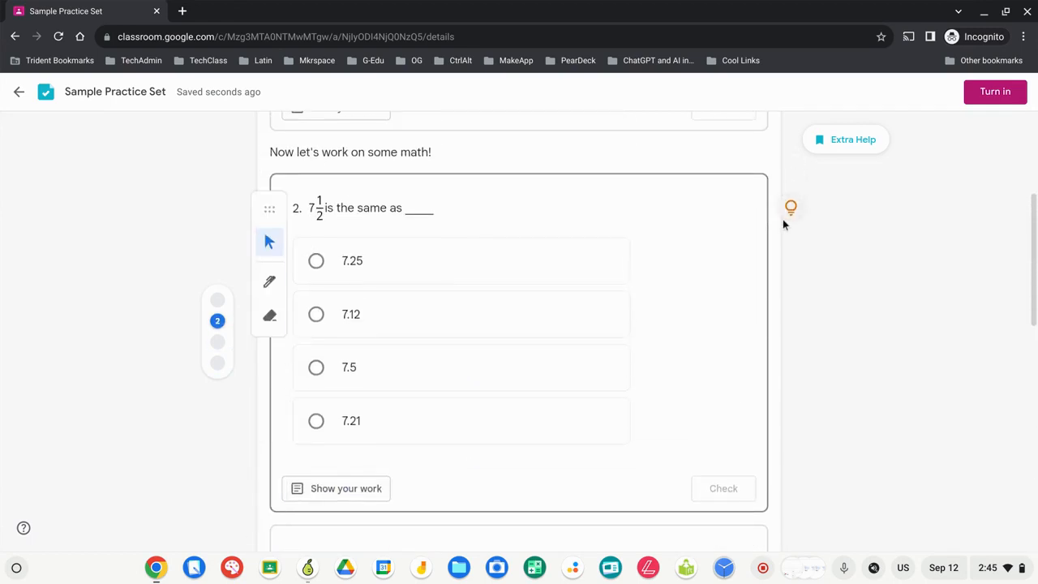
{"action": "scroll", "coordinate": [747, 221], "scroll_direction": "up", "scroll_amount": 3}
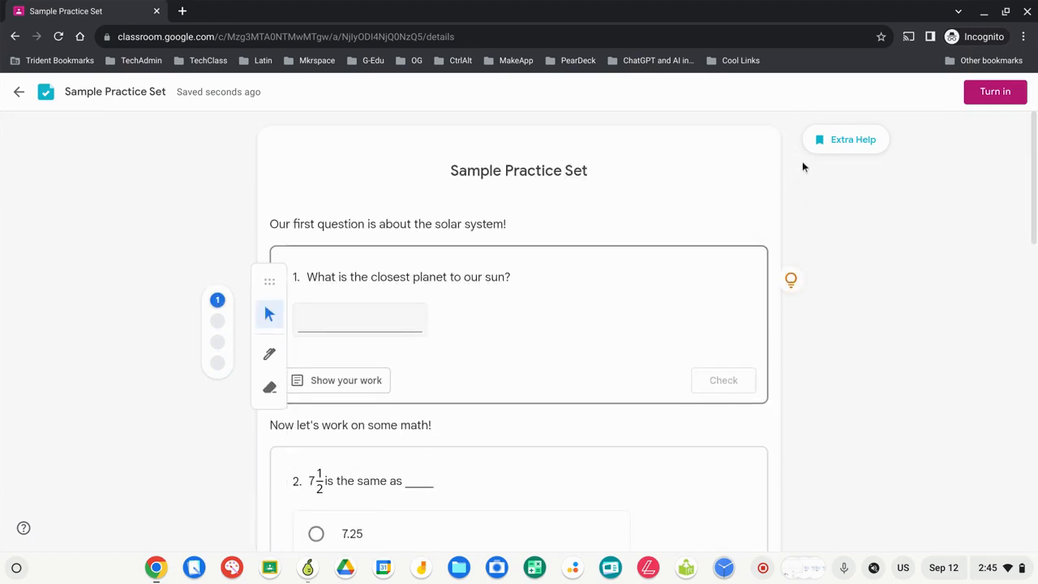
Step: Open the Extra Help resources of the assigned practice set, browse them and close them
{"action": "left_click", "coordinate": [841, 146]}
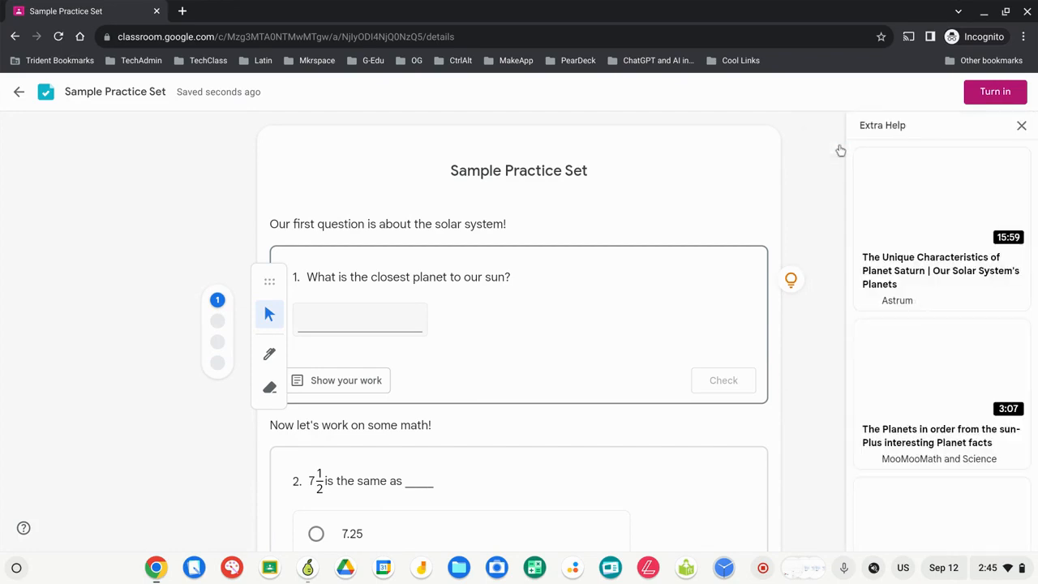
{"action": "scroll", "coordinate": [930, 164], "scroll_direction": "down", "scroll_amount": 8}
{"action": "scroll", "coordinate": [930, 164], "scroll_direction": "up", "scroll_amount": 8}
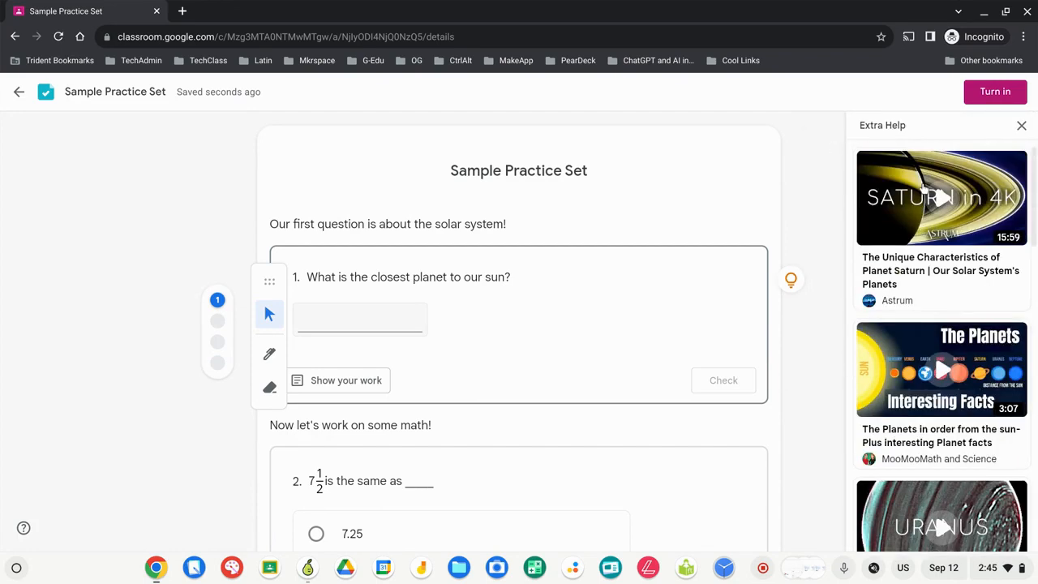
{"action": "left_click", "coordinate": [1020, 127]}
Step: Handwrite "mercury" with the pencil as the answer to question 1 and check it
{"action": "left_click", "coordinate": [382, 326]}
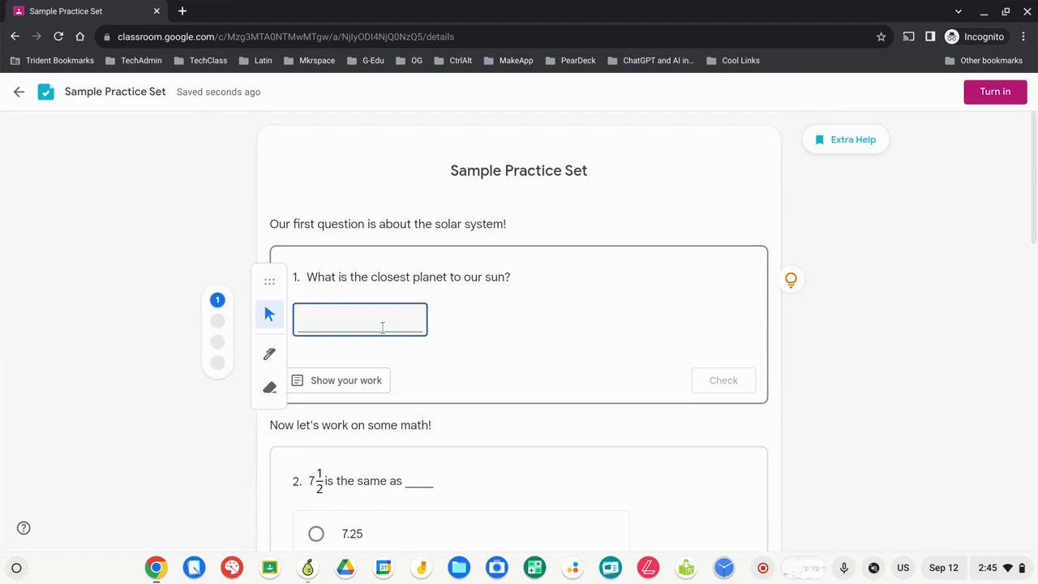
{"action": "left_click", "coordinate": [270, 353]}
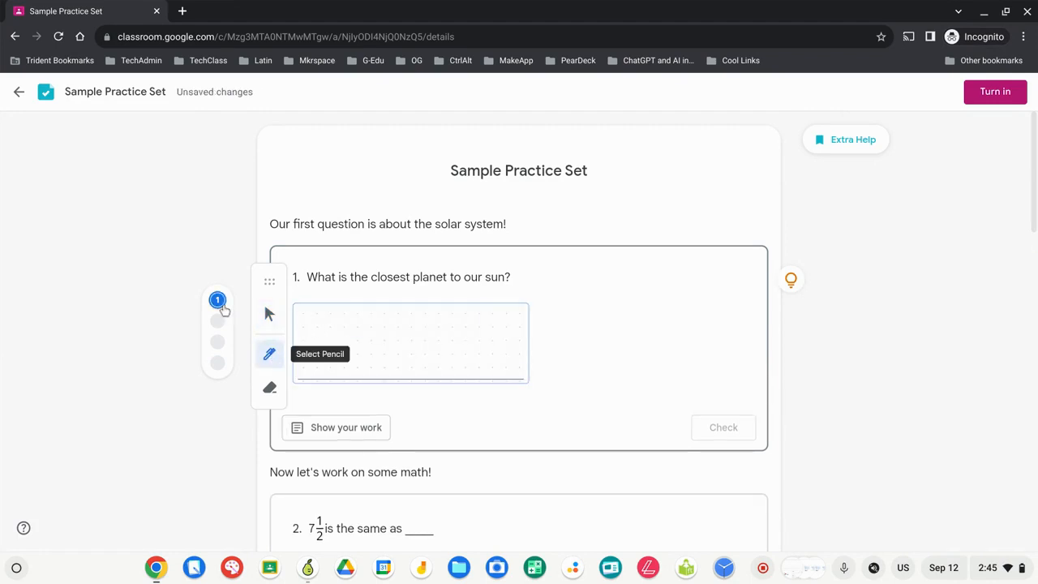
{"action": "mouse_move", "coordinate": [372, 345]}
{"action": "left_mouse_down"}
{"action": "mouse_move", "coordinate": [405, 354]}
{"action": "mouse_move", "coordinate": [423, 326]}
{"action": "left_mouse_up"}
{"action": "mouse_move", "coordinate": [446, 334]}
{"action": "left_mouse_down"}
{"action": "mouse_move", "coordinate": [449, 357]}
{"action": "mouse_move", "coordinate": [490, 352]}
{"action": "left_mouse_up"}
{"action": "left_click_drag", "start_coordinate": [496, 340], "coordinate": [503, 382]}
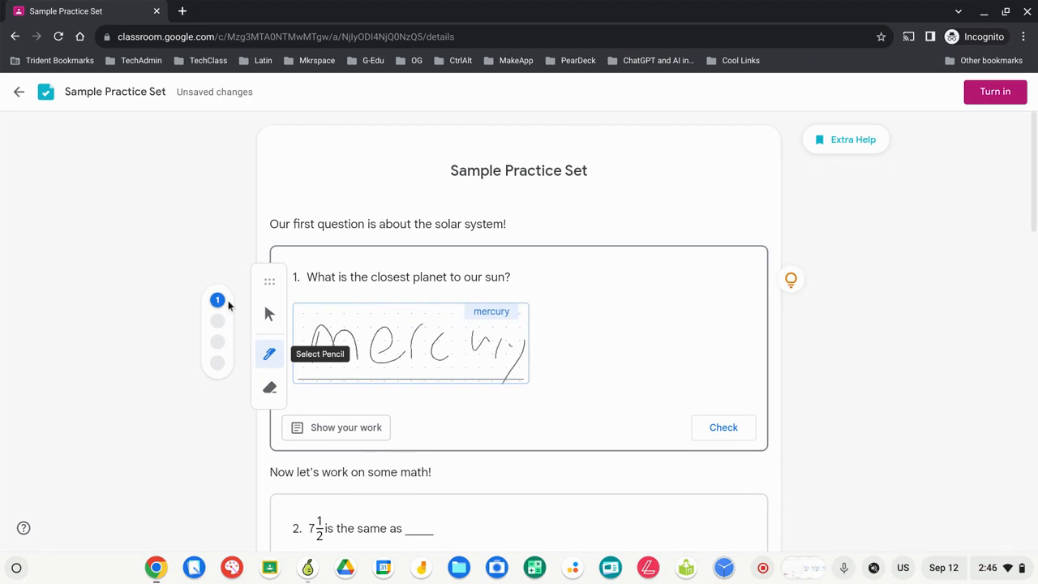
{"action": "left_click", "coordinate": [724, 427]}
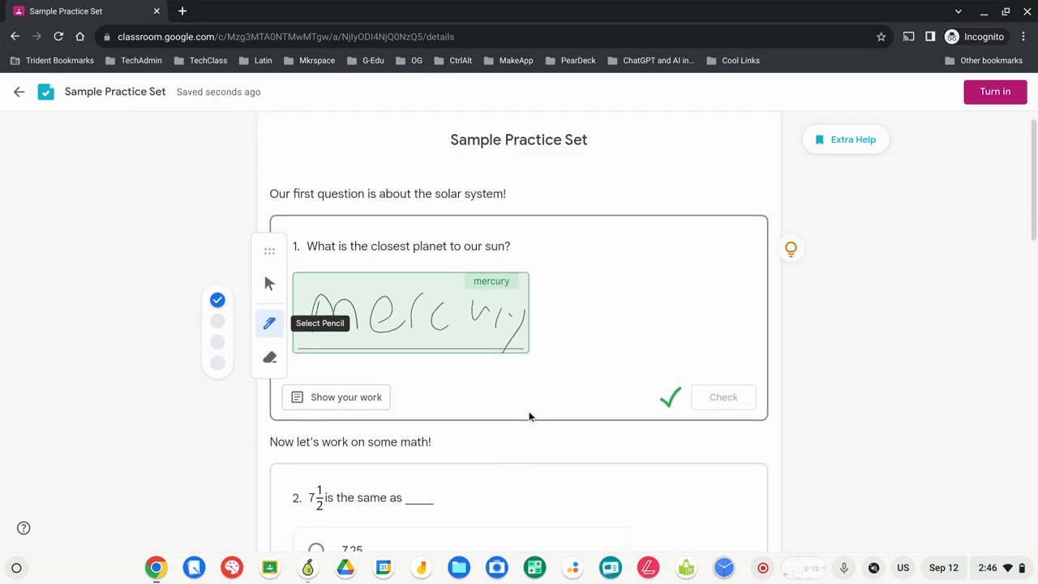
Step: Open the hint video for question 2 and close it again
{"action": "left_click", "coordinate": [796, 263]}
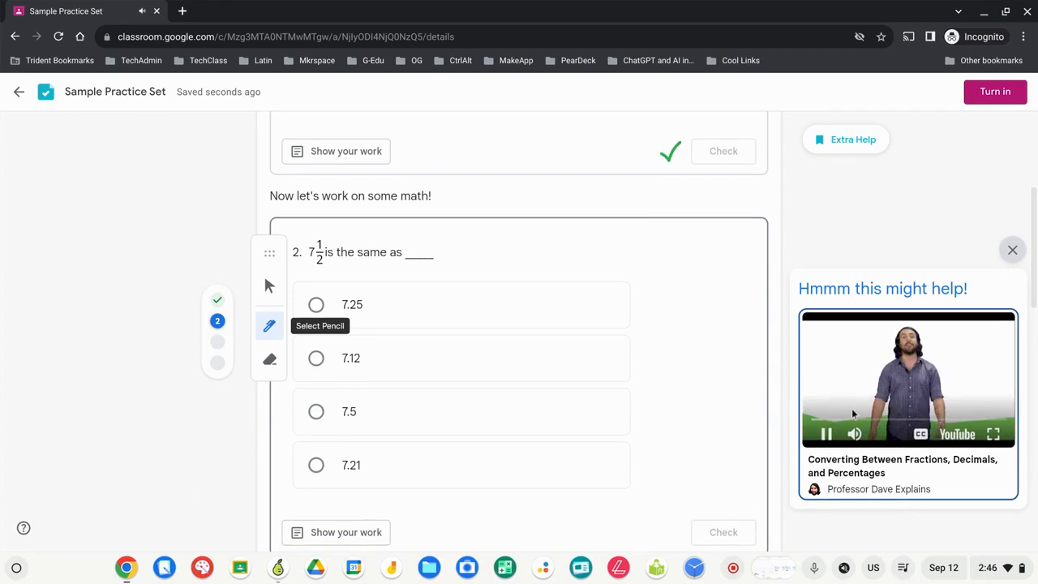
{"action": "left_click", "coordinate": [1013, 252]}
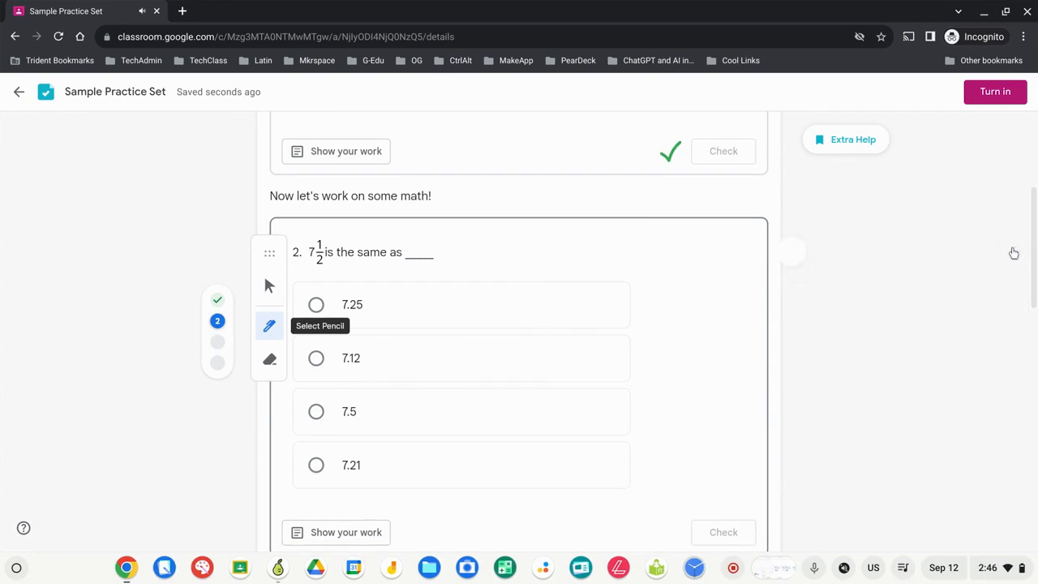
Step: Open the Show your work area of question 2 and handwrite "1/2 = .5" in it with the pencil
{"action": "left_click", "coordinate": [269, 341]}
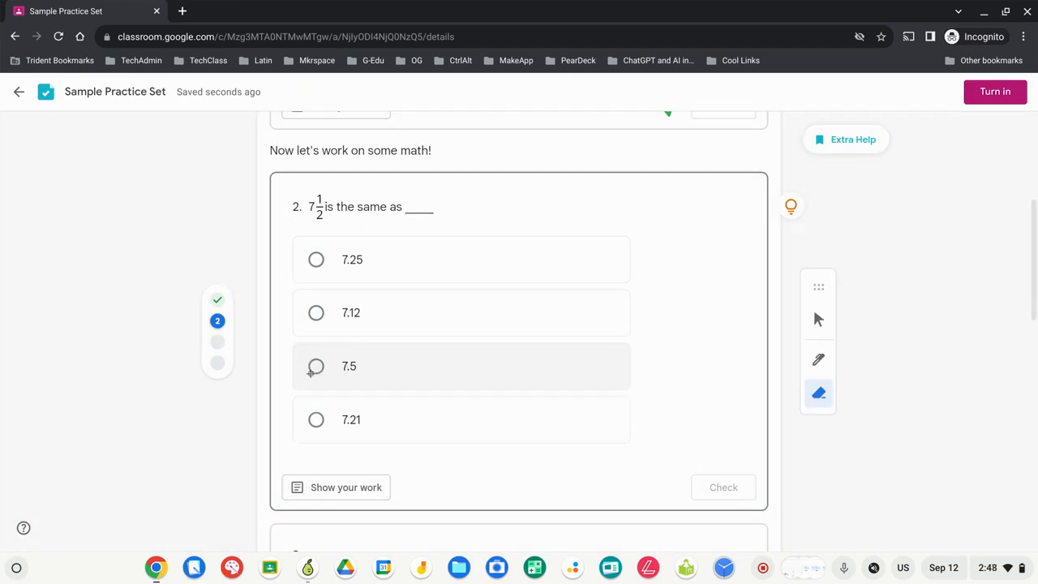
{"action": "scroll", "coordinate": [310, 373], "scroll_direction": "down", "scroll_amount": 3}
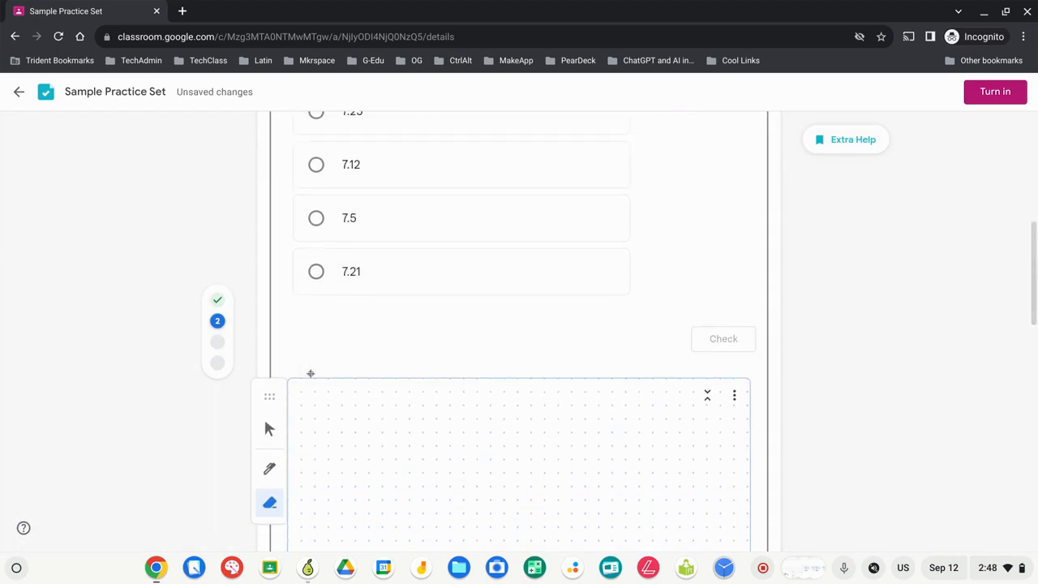
{"action": "key", "text": "p"}
{"action": "scroll", "coordinate": [310, 372], "scroll_direction": "up", "scroll_amount": 3}
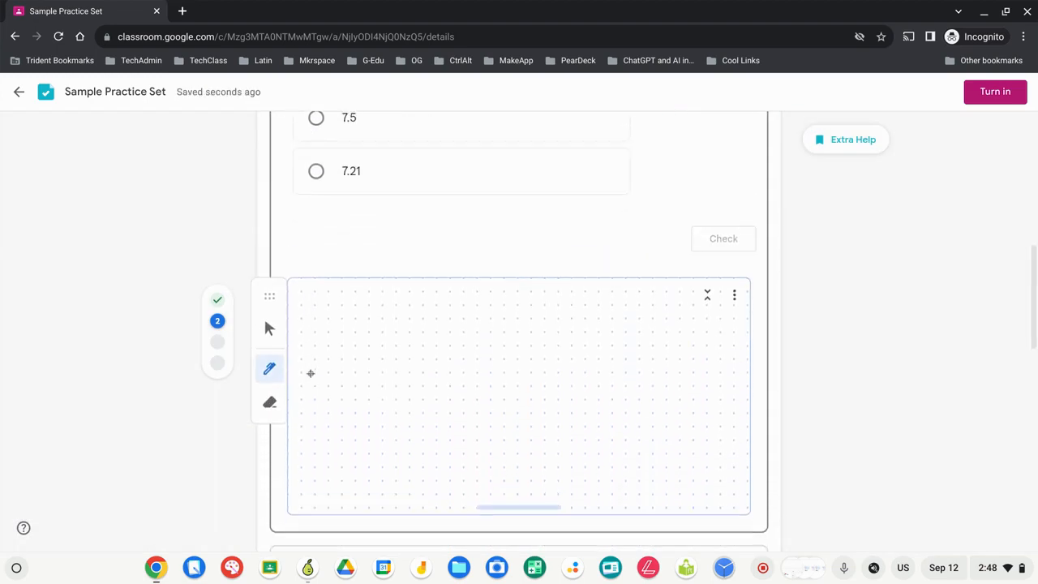
{"action": "mouse_move", "coordinate": [322, 460]}
{"action": "left_mouse_down"}
{"action": "mouse_move", "coordinate": [322, 491]}
{"action": "mouse_move", "coordinate": [364, 467]}
{"action": "left_mouse_up"}
{"action": "left_click_drag", "start_coordinate": [361, 491], "coordinate": [402, 530]}
{"action": "left_click_drag", "start_coordinate": [422, 495], "coordinate": [456, 498]}
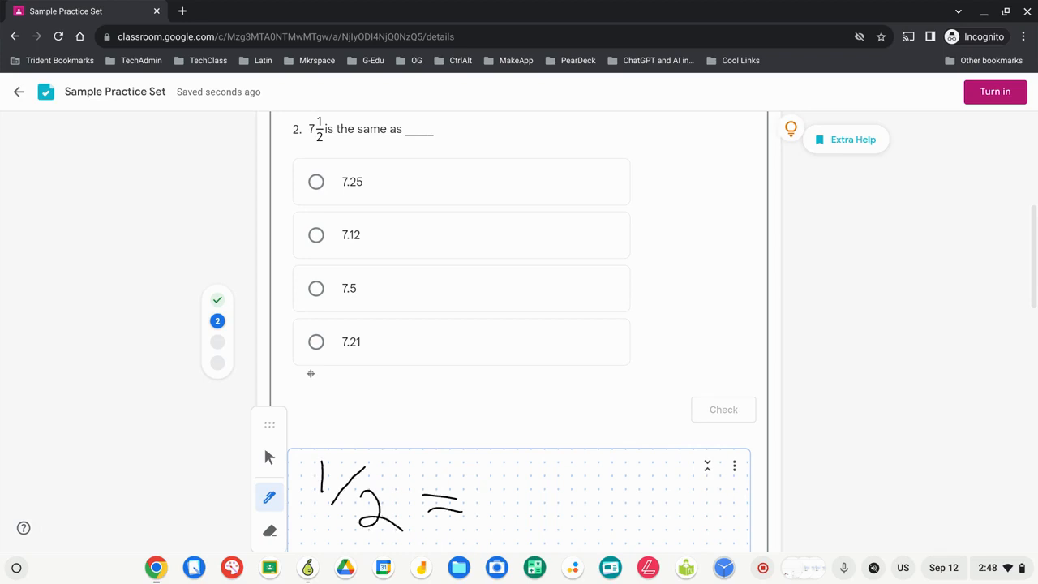
{"action": "left_click_drag", "start_coordinate": [542, 484], "coordinate": [537, 511]}
{"action": "left_click_drag", "start_coordinate": [540, 480], "coordinate": [574, 476]}
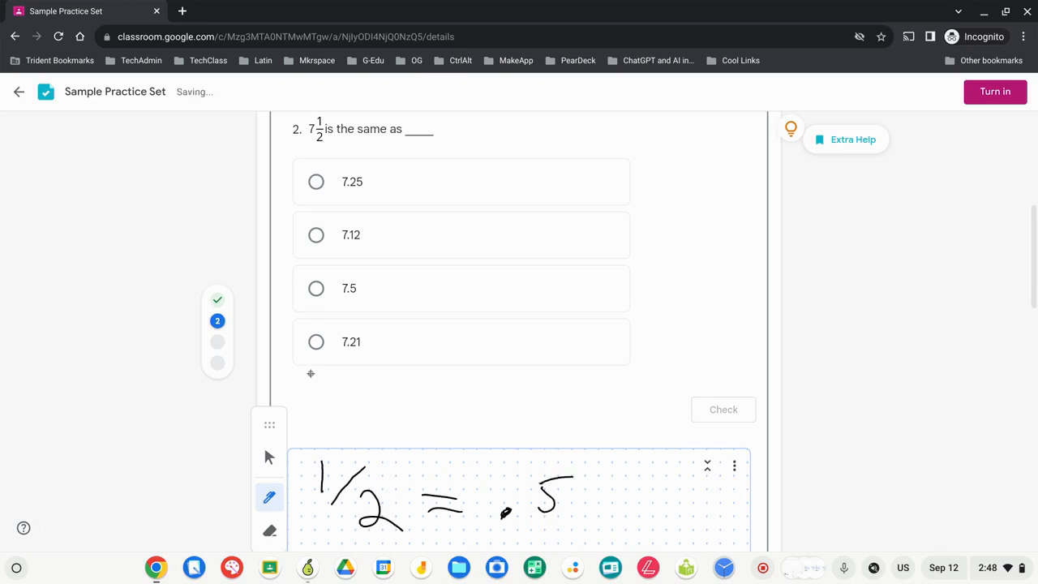
Step: Handwrite "7 1/2 = 7.5" on a second line of question 2's work area
{"action": "scroll", "coordinate": [311, 373], "scroll_direction": "down", "scroll_amount": 3}
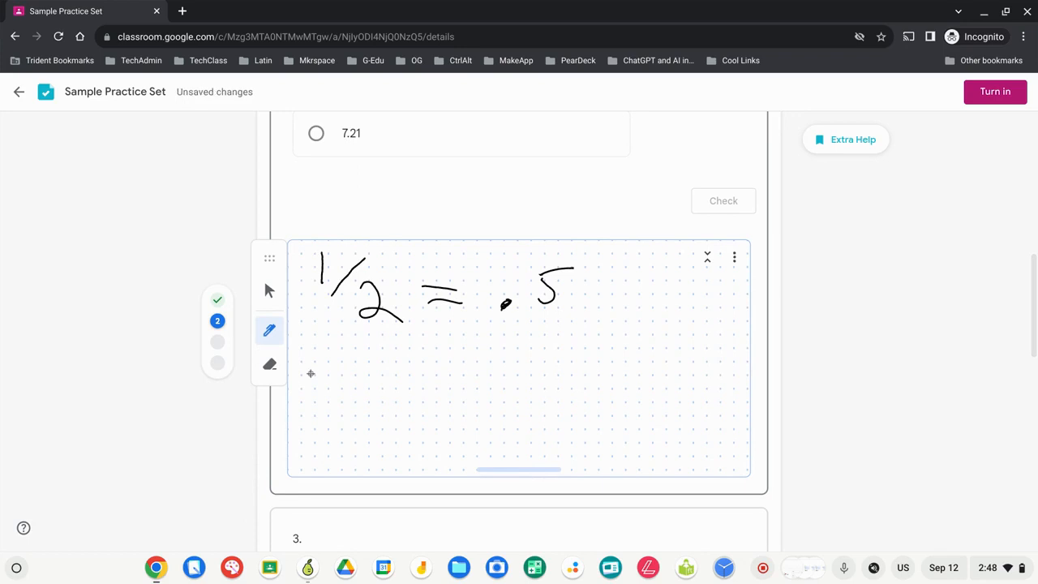
{"action": "left_click_drag", "start_coordinate": [318, 380], "coordinate": [322, 429]}
{"action": "left_click_drag", "start_coordinate": [387, 365], "coordinate": [386, 401]}
{"action": "left_click_drag", "start_coordinate": [401, 401], "coordinate": [443, 421]}
{"action": "left_click_drag", "start_coordinate": [543, 386], "coordinate": [552, 432]}
{"action": "left_click_drag", "start_coordinate": [591, 422], "coordinate": [600, 430]}
Step: Enter 27 as the typed answer to the streetlamp question 3 and check it
{"action": "scroll", "coordinate": [311, 373], "scroll_direction": "down", "scroll_amount": 5}
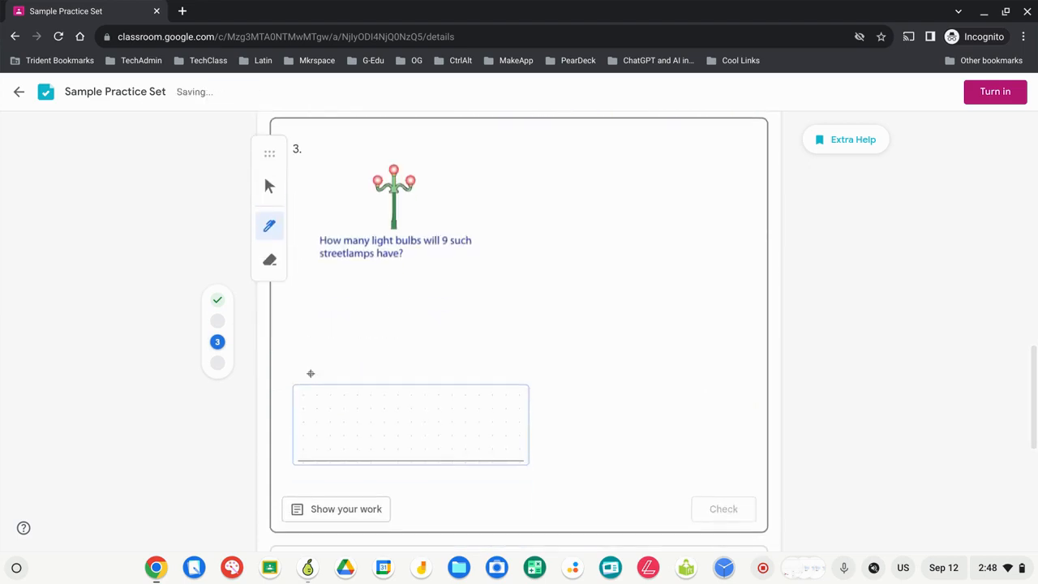
{"action": "key", "text": "Escape"}
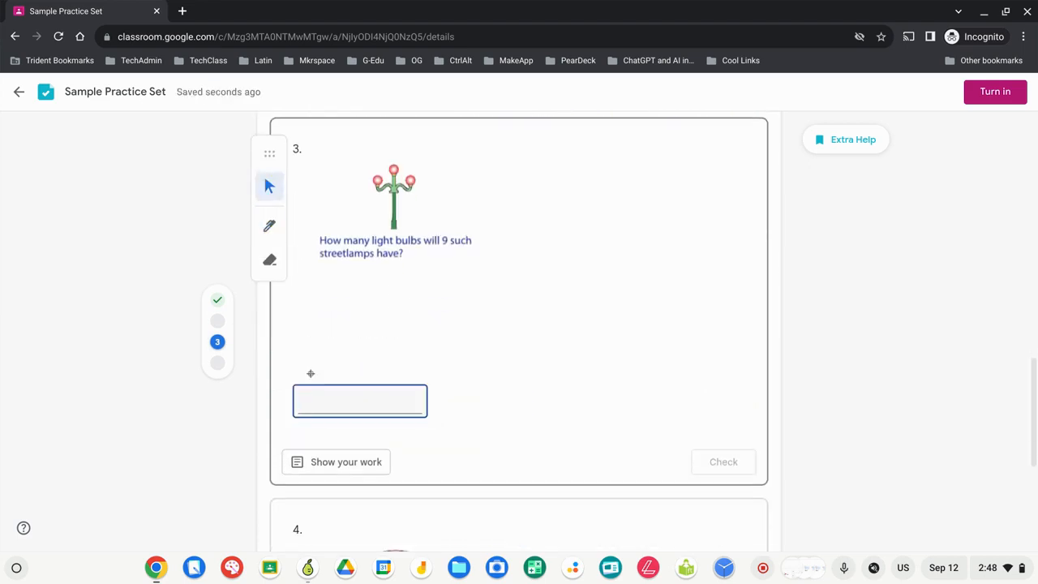
{"action": "type", "text": "27"}
{"action": "left_click", "coordinate": [722, 462]}
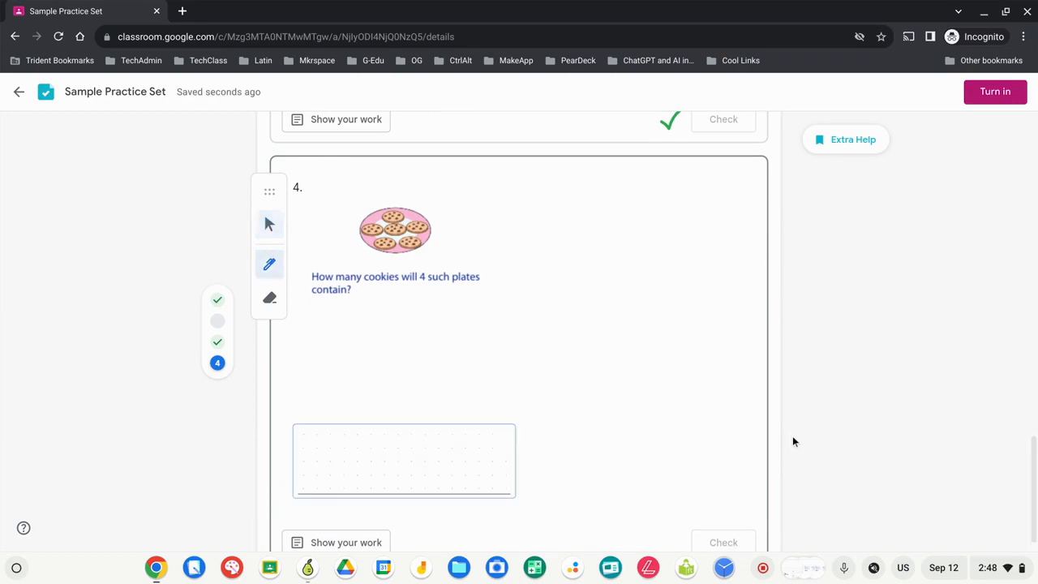
Step: Handwrite 24 as the answer to the cookie question 4 and check it
{"action": "mouse_move", "coordinate": [322, 442]}
{"action": "left_mouse_down"}
{"action": "mouse_move", "coordinate": [325, 487]}
{"action": "mouse_move", "coordinate": [363, 491]}
{"action": "left_mouse_up"}
{"action": "mouse_move", "coordinate": [387, 431]}
{"action": "left_mouse_down"}
{"action": "mouse_move", "coordinate": [405, 447]}
{"action": "mouse_move", "coordinate": [393, 485]}
{"action": "left_mouse_up"}
{"action": "left_click", "coordinate": [723, 546]}
Step: Go back to question 2, choose 7.5 as the answer and check it
{"action": "scroll", "coordinate": [794, 441], "scroll_direction": "up", "scroll_amount": 4}
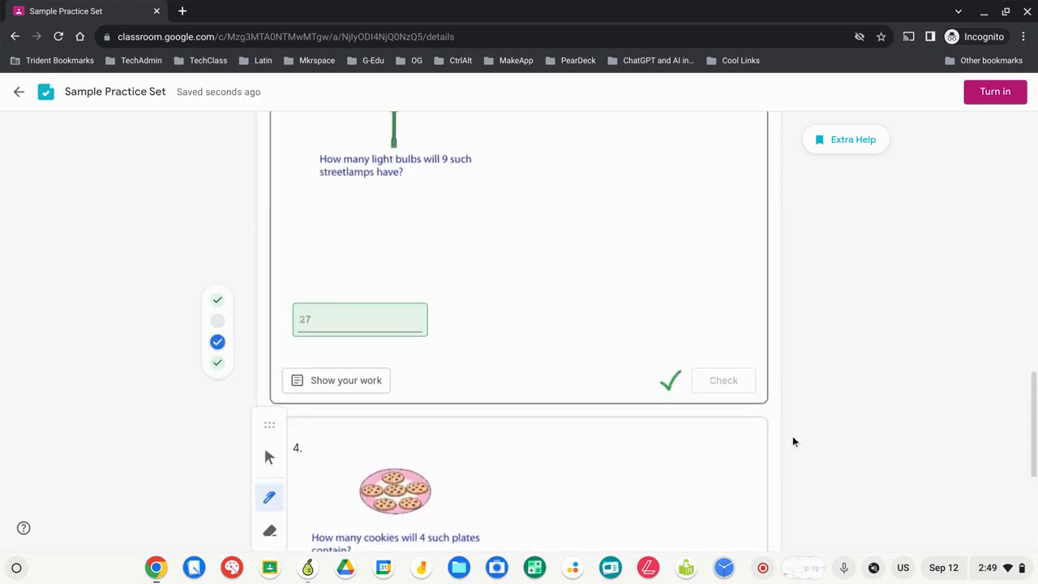
{"action": "scroll", "coordinate": [793, 441], "scroll_direction": "up", "scroll_amount": 5}
{"action": "scroll", "coordinate": [793, 441], "scroll_direction": "down", "scroll_amount": 2}
{"action": "scroll", "coordinate": [794, 441], "scroll_direction": "up", "scroll_amount": 2}
{"action": "left_click", "coordinate": [316, 282]}
{"action": "left_click", "coordinate": [722, 403]}
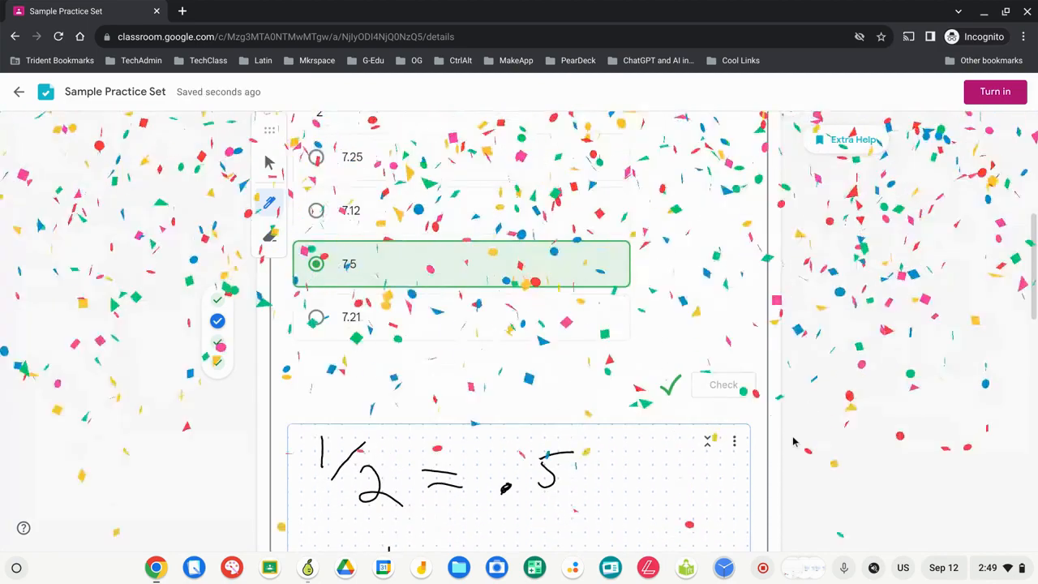
Step: Turn in the completed Sample Practice Set and confirm the submission
{"action": "scroll", "coordinate": [793, 441], "scroll_direction": "up", "scroll_amount": 3}
{"action": "scroll", "coordinate": [794, 441], "scroll_direction": "up", "scroll_amount": 2}
{"action": "left_click", "coordinate": [995, 91]}
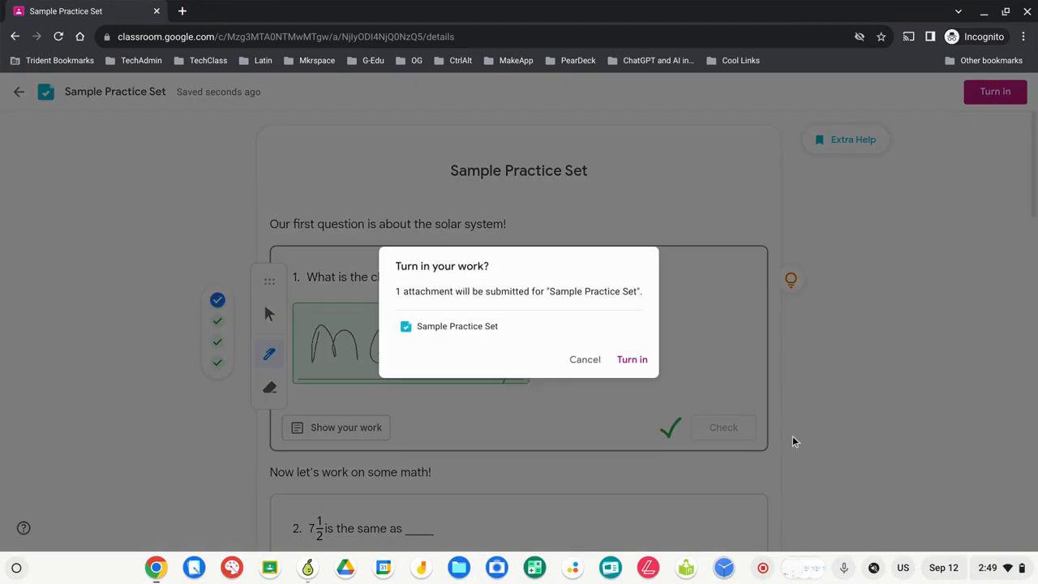
{"action": "key", "text": "Return"}
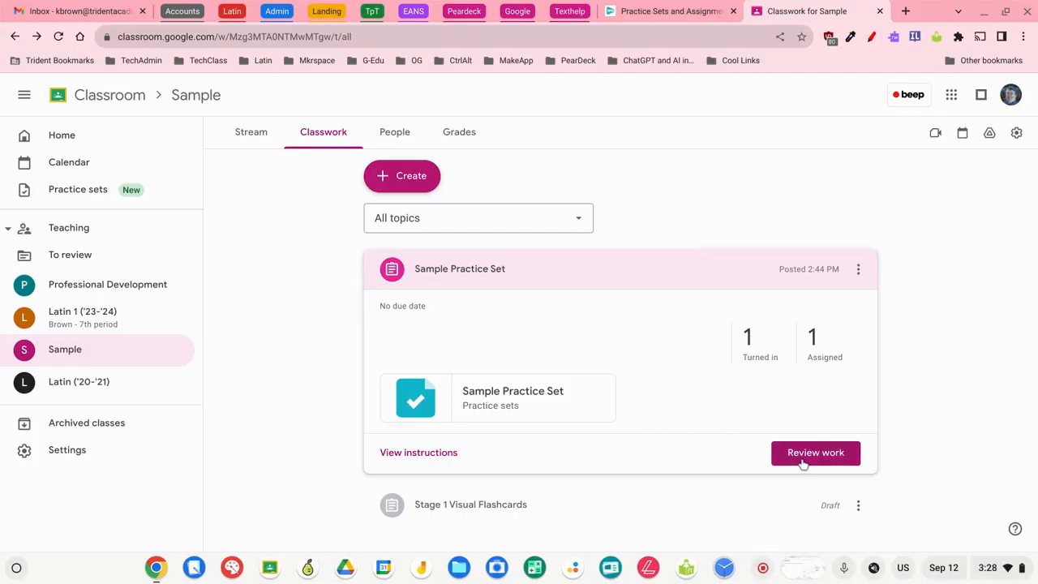
Step: From the teacher's Classwork page, open the submitted work for Sample Practice Set, expand the Insights and collapse them
{"action": "left_click", "coordinate": [817, 459]}
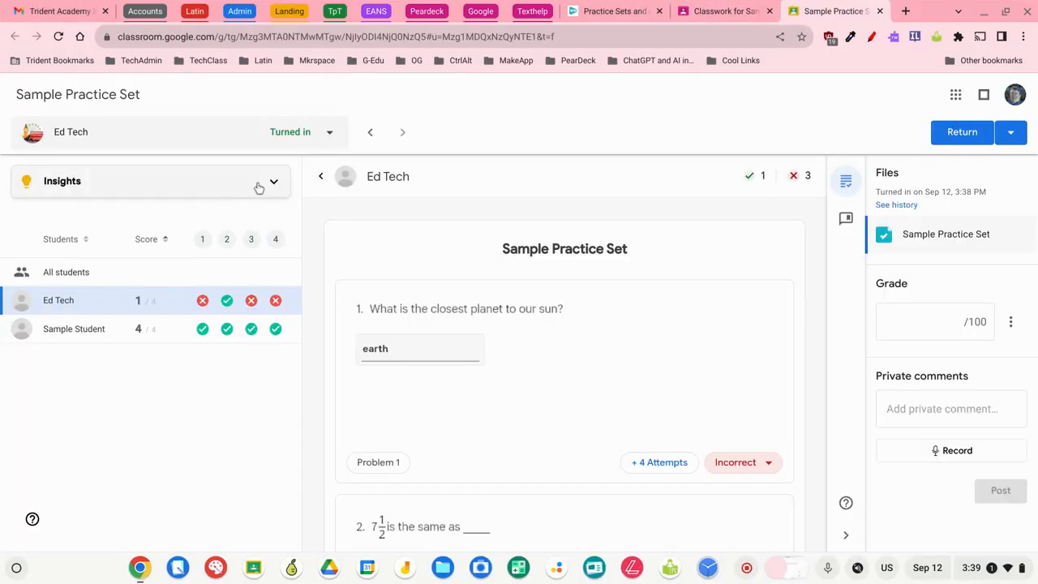
{"action": "left_click", "coordinate": [258, 188]}
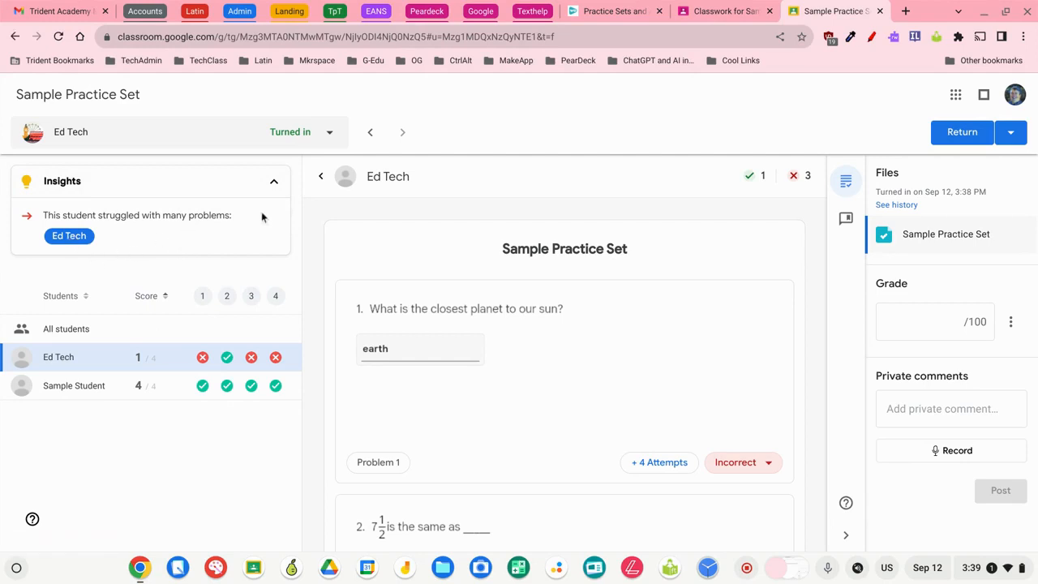
{"action": "left_click", "coordinate": [274, 183]}
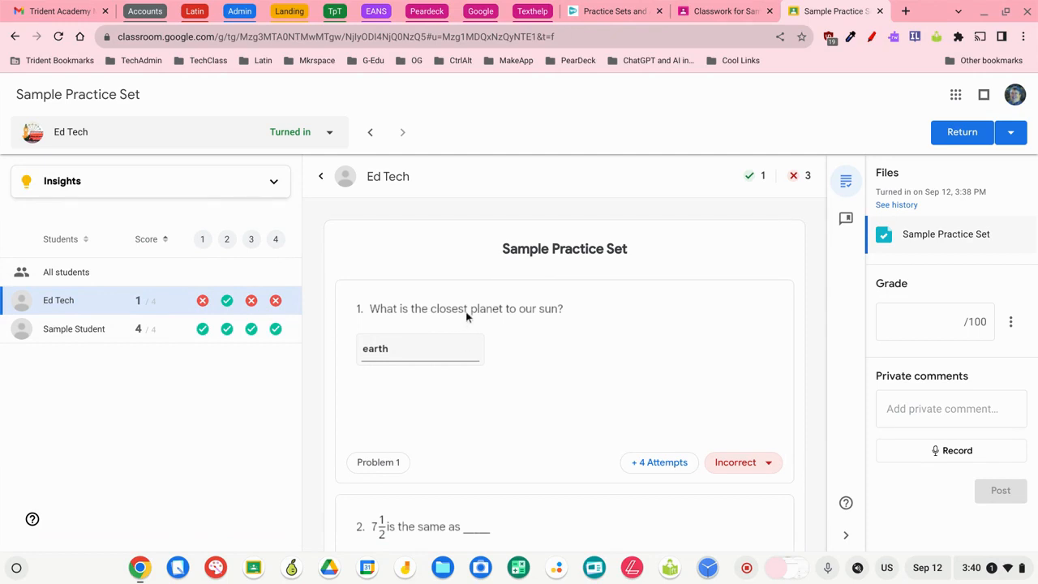
Step: Expand the first listed student's additional attempts at question 1, look through them and collapse them
{"action": "scroll", "coordinate": [496, 302], "scroll_direction": "down", "scroll_amount": 2}
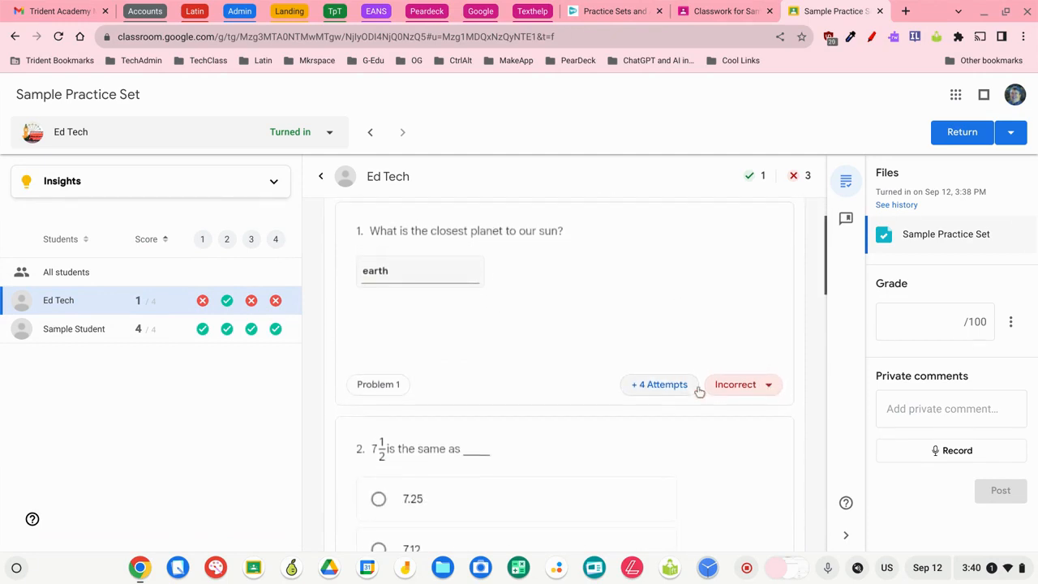
{"action": "left_click", "coordinate": [670, 388]}
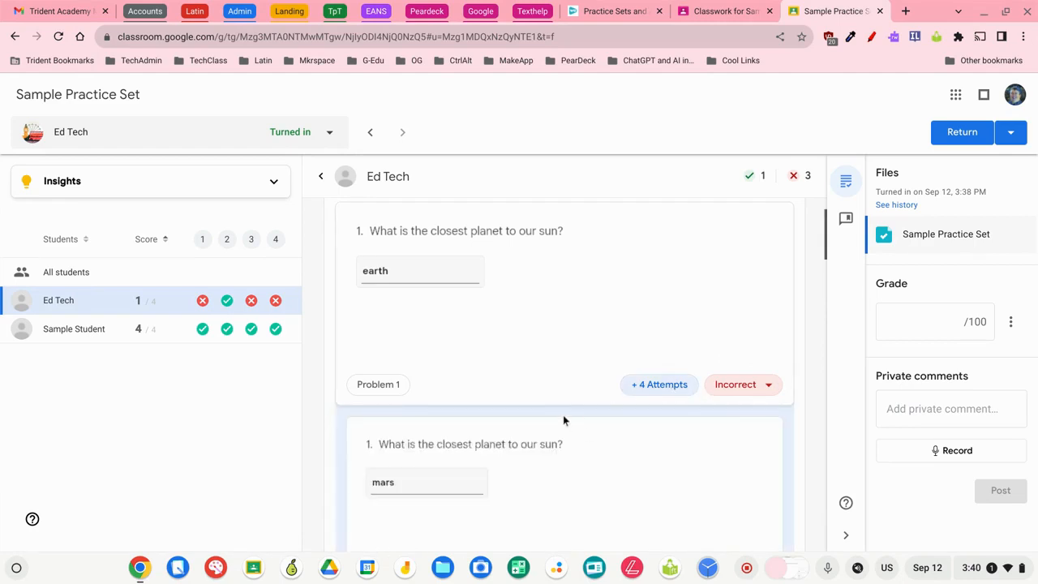
{"action": "scroll", "coordinate": [563, 415], "scroll_direction": "down", "scroll_amount": 4}
{"action": "scroll", "coordinate": [563, 420], "scroll_direction": "down", "scroll_amount": 5}
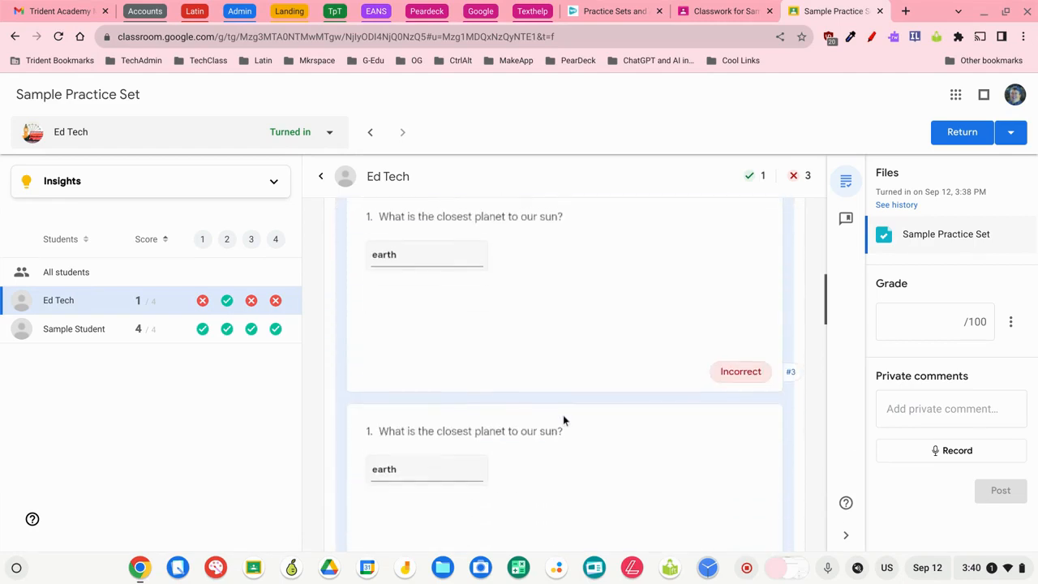
{"action": "scroll", "coordinate": [562, 420], "scroll_direction": "down", "scroll_amount": 1}
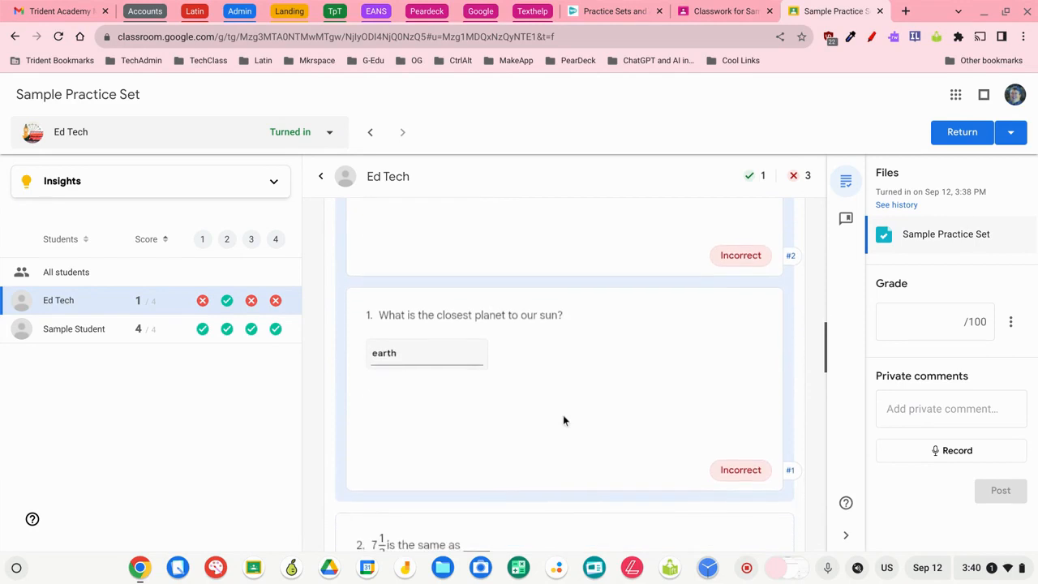
{"action": "scroll", "coordinate": [562, 420], "scroll_direction": "up", "scroll_amount": 1}
{"action": "scroll", "coordinate": [563, 416], "scroll_direction": "up", "scroll_amount": 10}
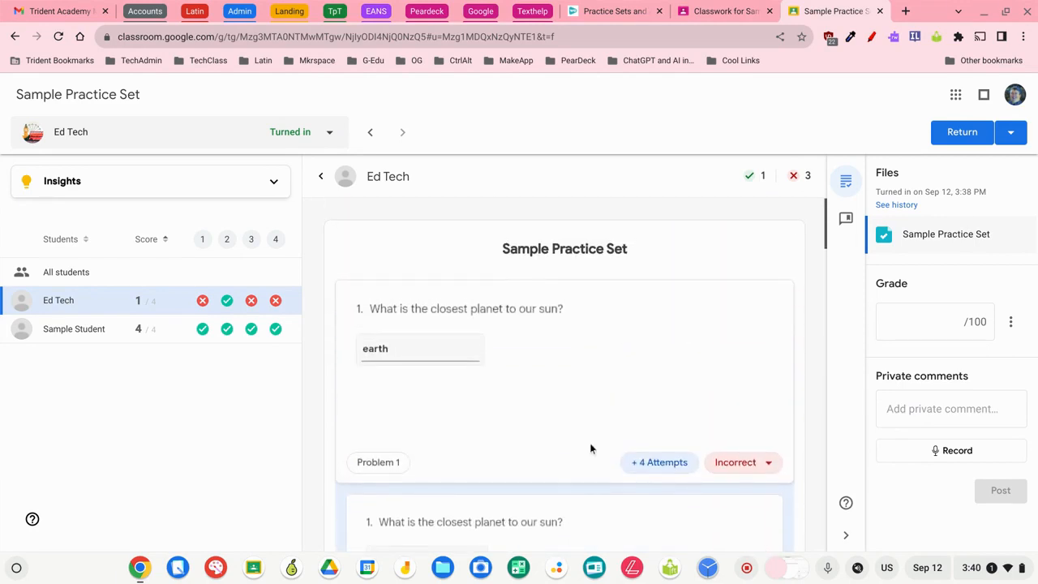
{"action": "left_click", "coordinate": [641, 461]}
Step: Look through the same student's answers to questions 2 to 4, including the handwritten work
{"action": "scroll", "coordinate": [584, 441], "scroll_direction": "down", "scroll_amount": 2}
{"action": "scroll", "coordinate": [583, 442], "scroll_direction": "down", "scroll_amount": 2}
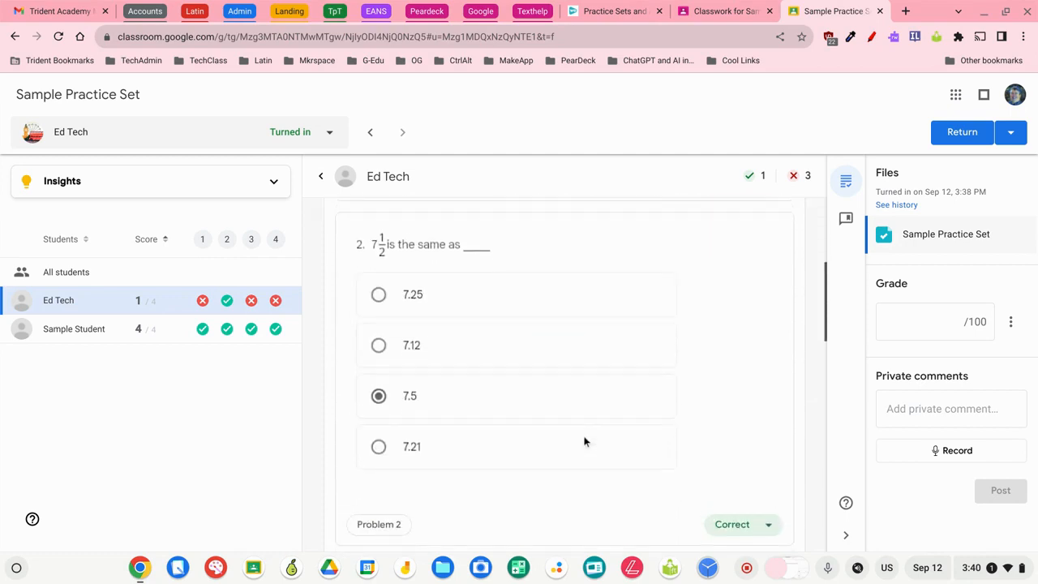
{"action": "scroll", "coordinate": [583, 441], "scroll_direction": "down", "scroll_amount": 5}
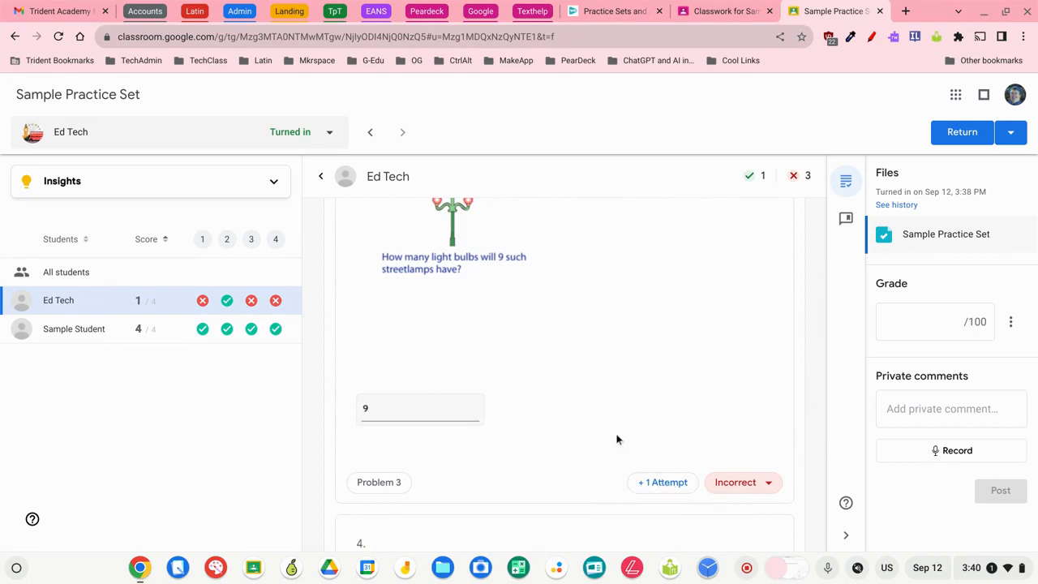
{"action": "scroll", "coordinate": [616, 439], "scroll_direction": "down", "scroll_amount": 6}
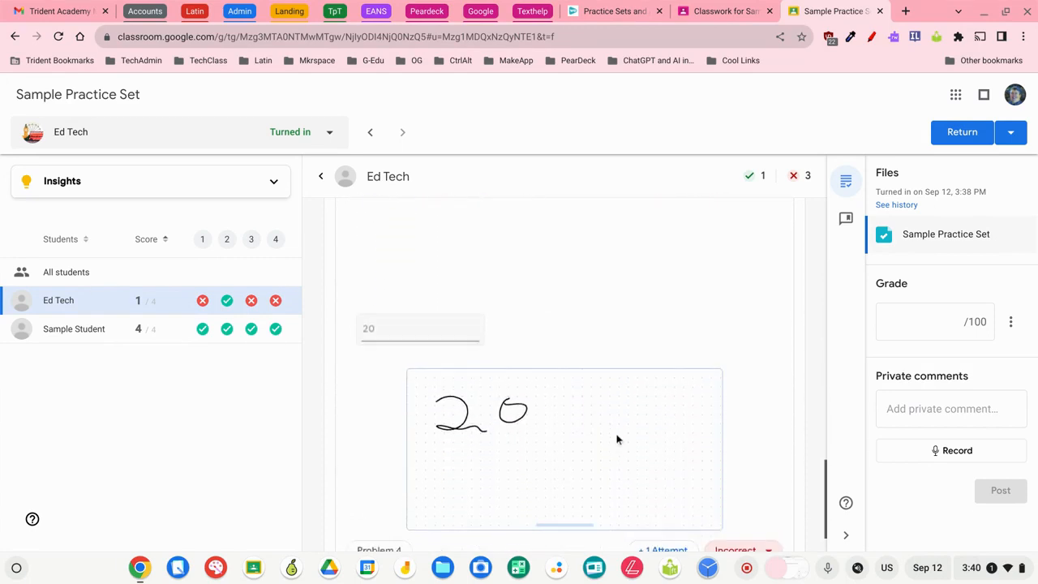
{"action": "scroll", "coordinate": [616, 439], "scroll_direction": "up", "scroll_amount": 10}
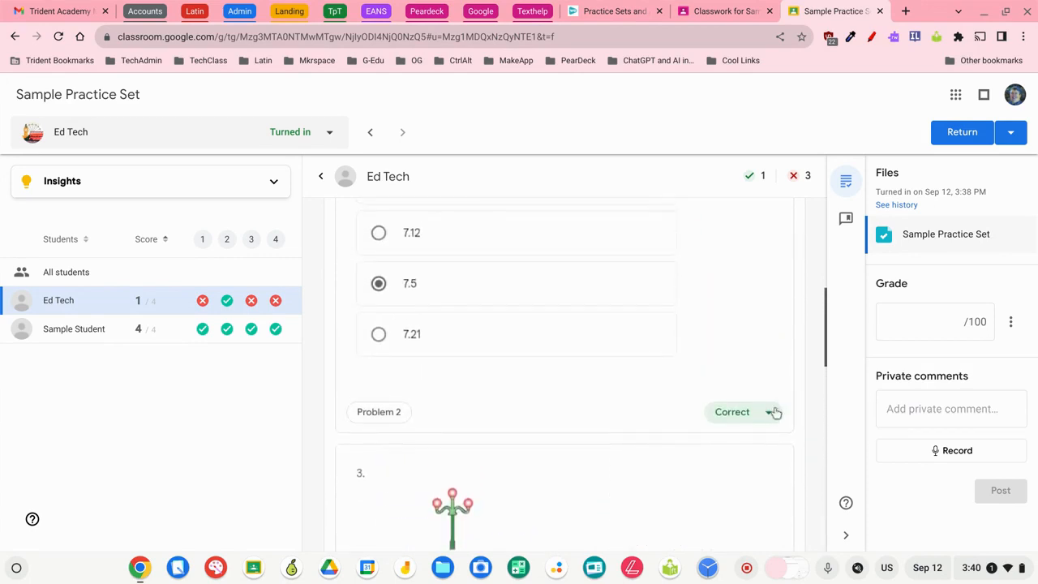
Step: Open the Problem 2 view for all students and compare their answers and shown work
{"action": "left_click", "coordinate": [392, 413]}
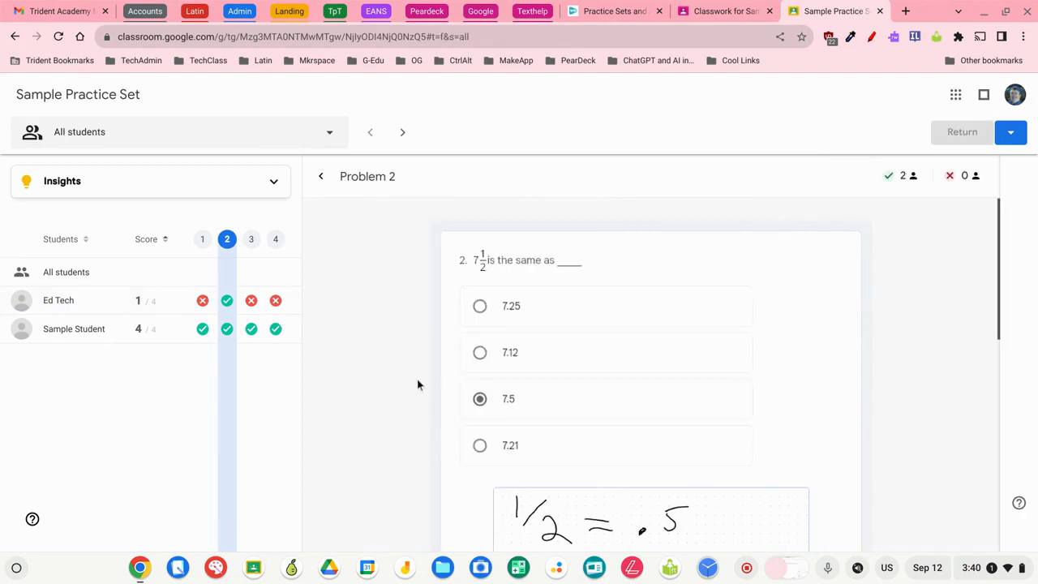
{"action": "scroll", "coordinate": [417, 384], "scroll_direction": "down", "scroll_amount": 3}
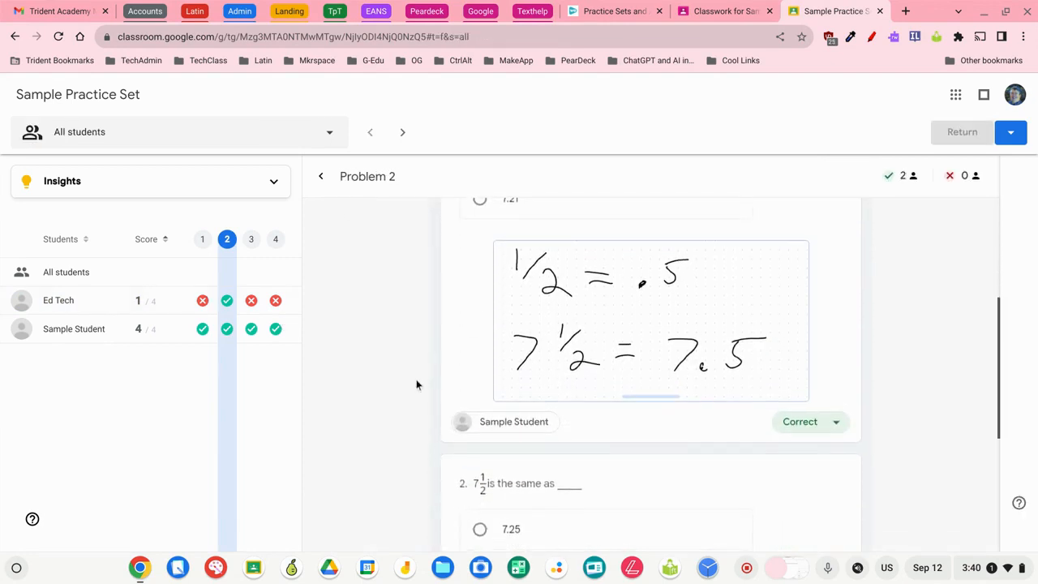
{"action": "scroll", "coordinate": [416, 384], "scroll_direction": "down", "scroll_amount": 4}
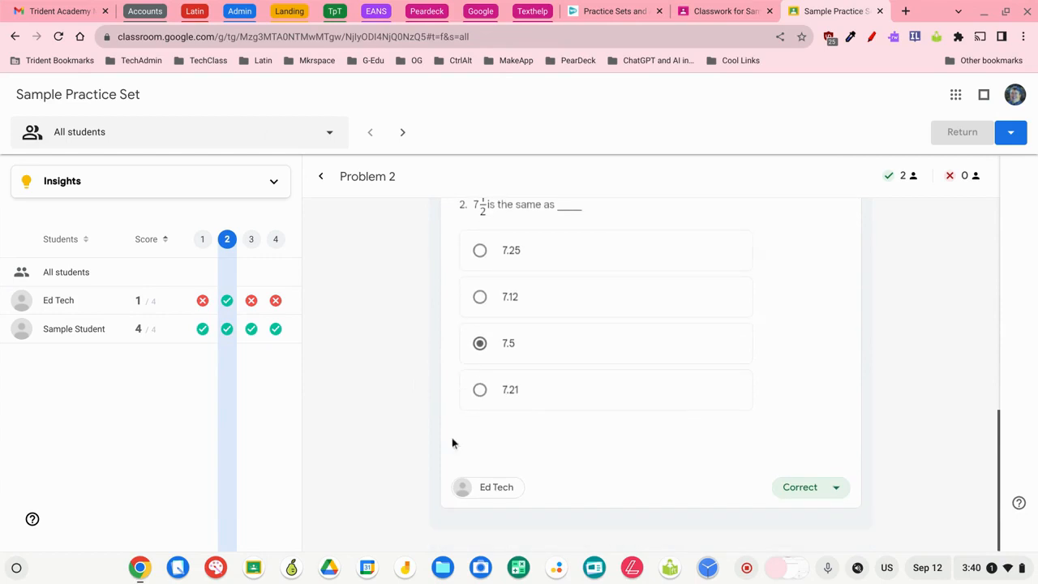
{"action": "scroll", "coordinate": [407, 471], "scroll_direction": "up", "scroll_amount": 5}
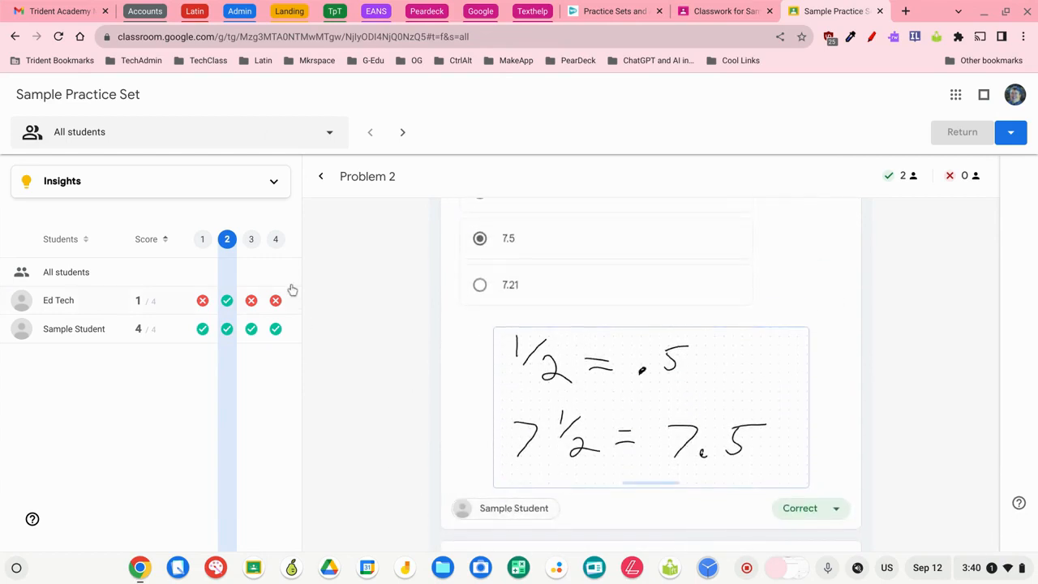
Step: Switch to the Problem 4 view for all students and compare their answers and handwritten work
{"action": "left_click", "coordinate": [276, 240]}
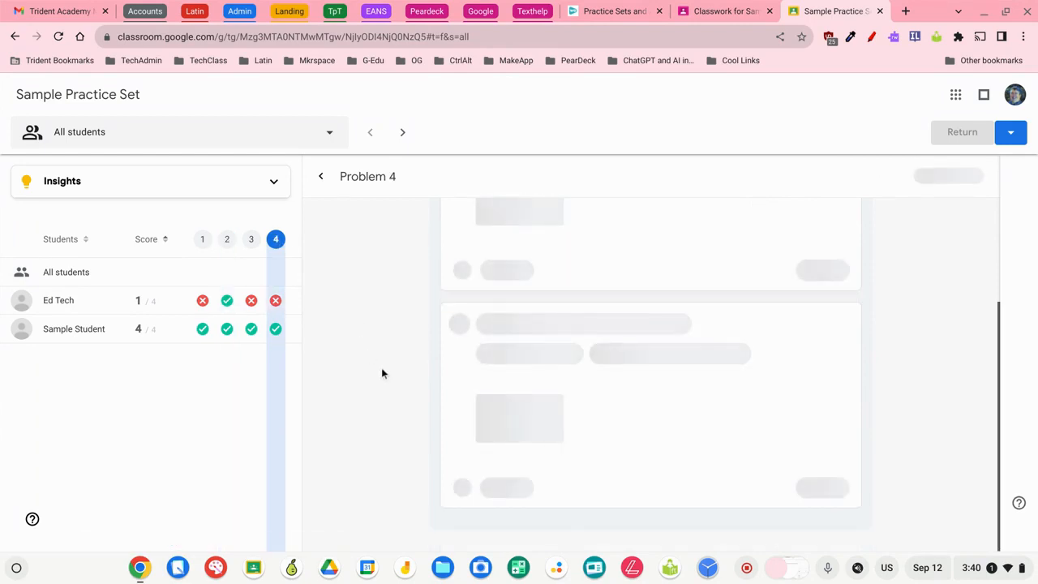
{"action": "scroll", "coordinate": [383, 373], "scroll_direction": "up", "scroll_amount": 2}
{"action": "scroll", "coordinate": [382, 373], "scroll_direction": "down", "scroll_amount": 2}
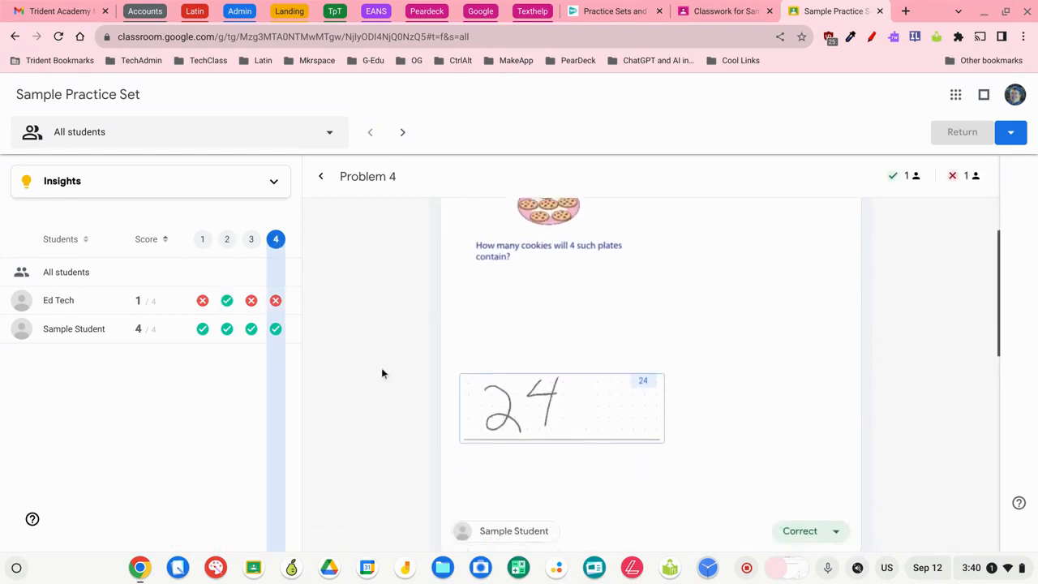
{"action": "scroll", "coordinate": [382, 373], "scroll_direction": "down", "scroll_amount": 5}
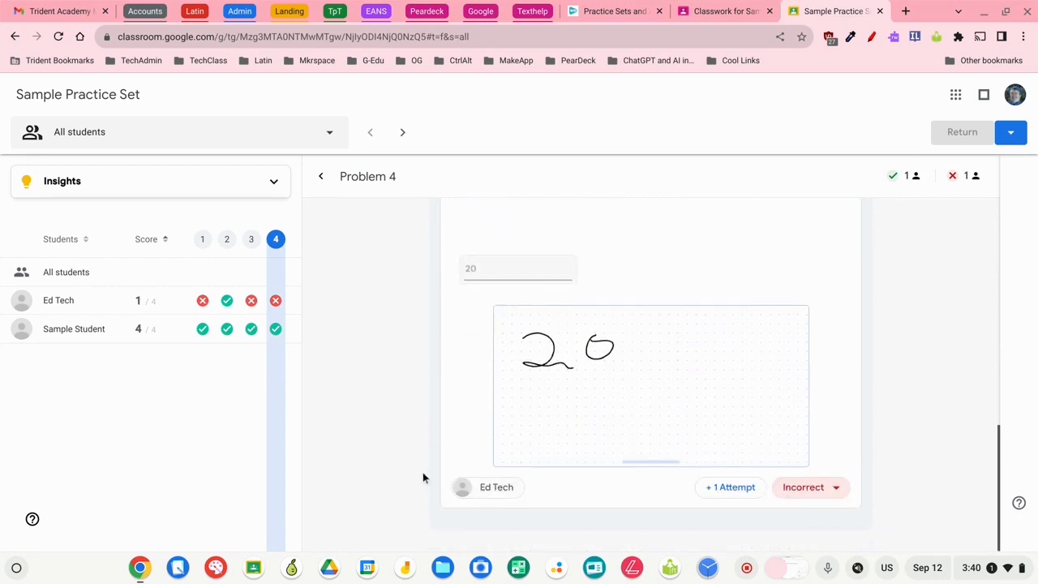
{"action": "scroll", "coordinate": [419, 471], "scroll_direction": "up", "scroll_amount": 3}
{"action": "scroll", "coordinate": [419, 471], "scroll_direction": "up", "scroll_amount": 1}
{"action": "scroll", "coordinate": [420, 471], "scroll_direction": "down", "scroll_amount": 3}
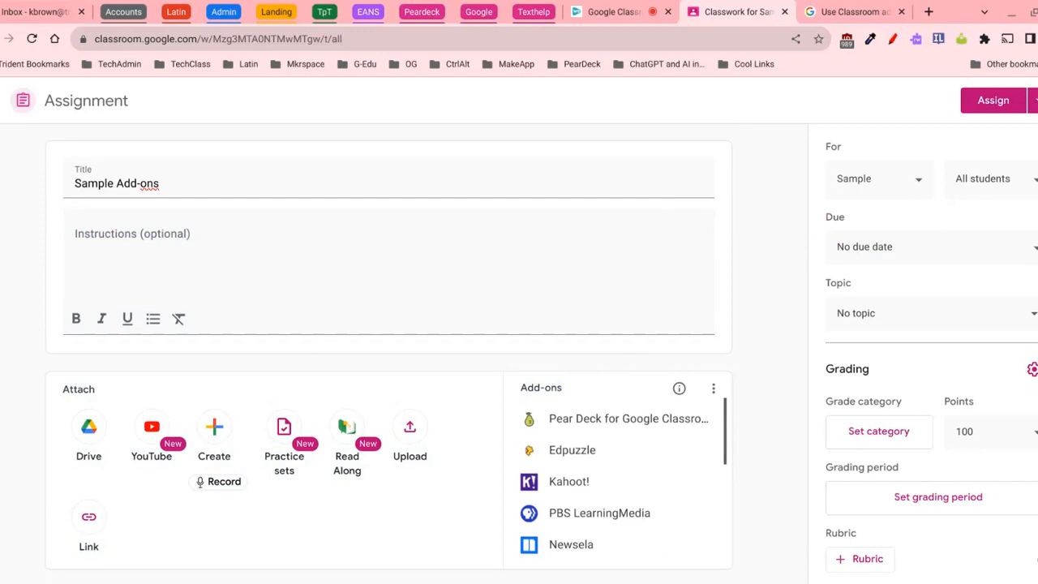
Step: Look through the list of add-ons available for the Sample Add-ons assignment
{"action": "scroll", "coordinate": [518, 357], "scroll_direction": "down", "scroll_amount": 1}
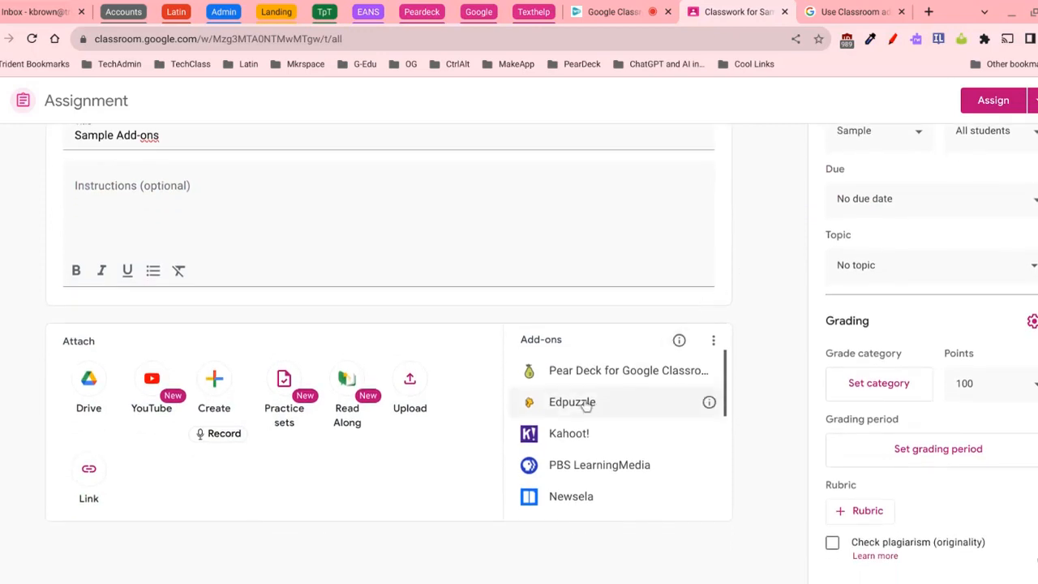
{"action": "scroll", "coordinate": [586, 406], "scroll_direction": "down", "scroll_amount": 1}
{"action": "scroll", "coordinate": [586, 406], "scroll_direction": "down", "scroll_amount": 4}
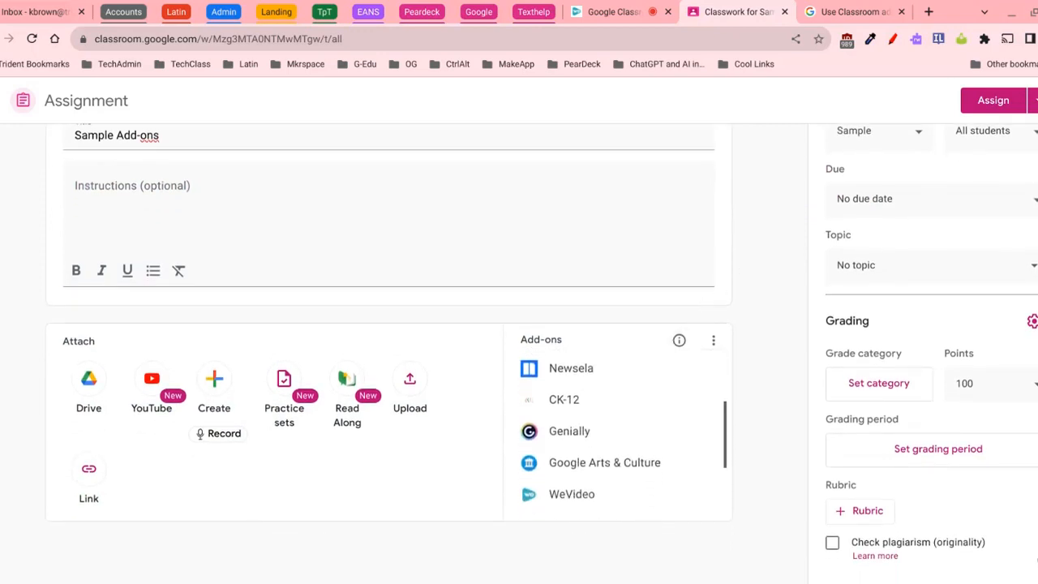
{"action": "scroll", "coordinate": [585, 406], "scroll_direction": "down", "scroll_amount": 3}
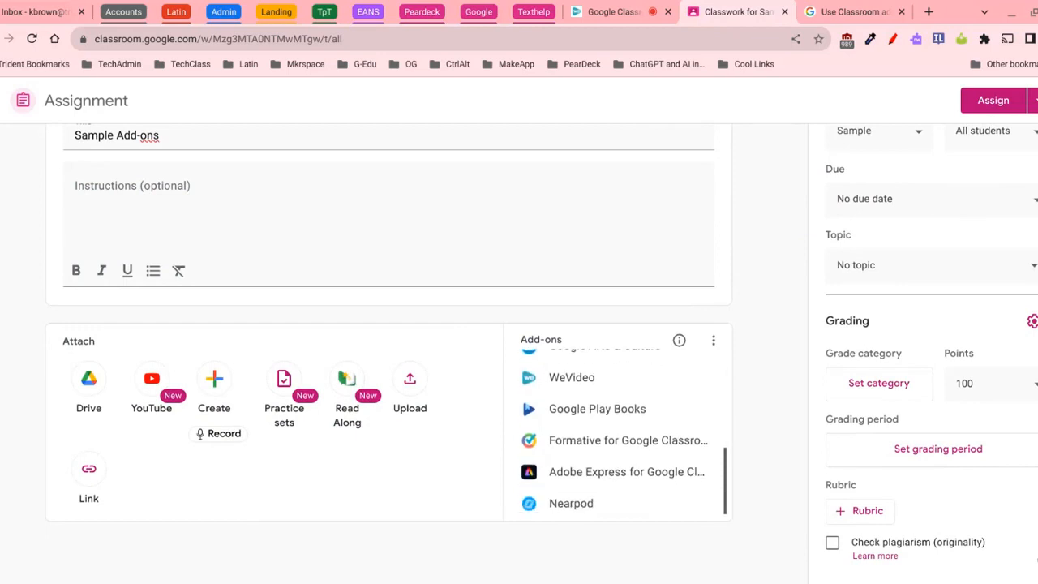
{"action": "scroll", "coordinate": [616, 405], "scroll_direction": "up", "scroll_amount": 5}
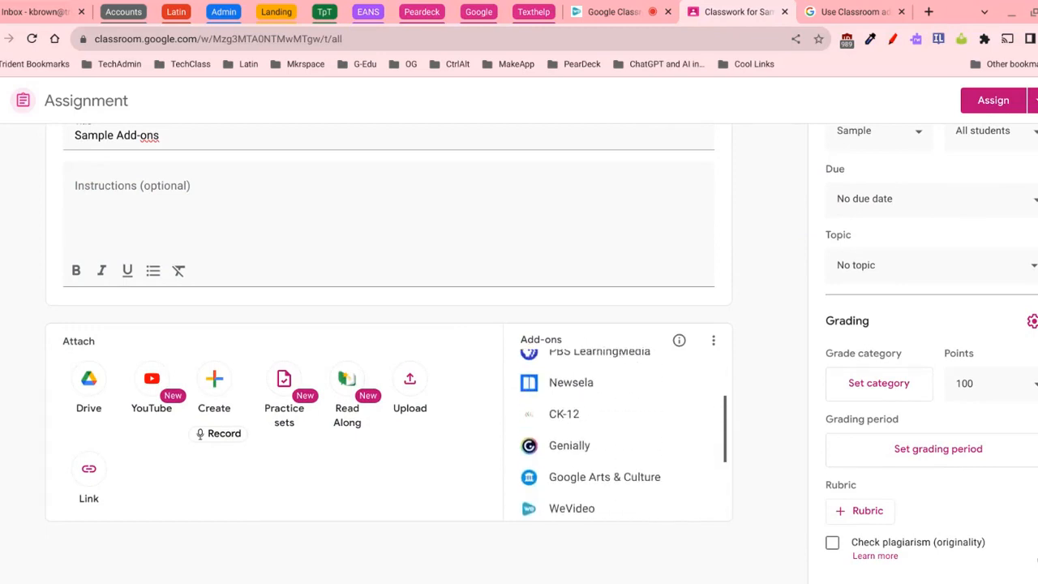
{"action": "scroll", "coordinate": [616, 430], "scroll_direction": "up", "scroll_amount": 1}
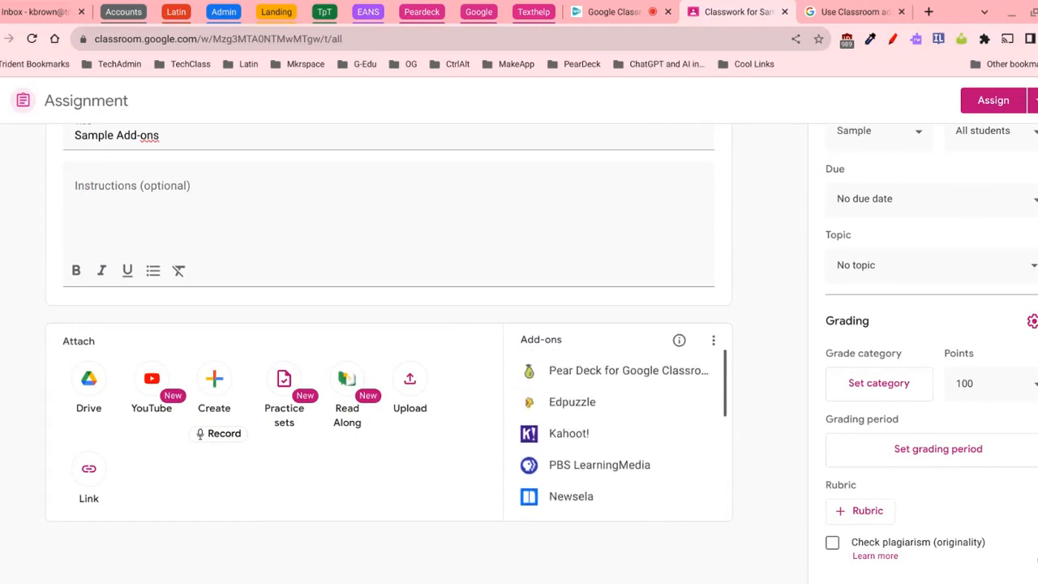
Step: Open the Edpuzzle add-on's content library, close it, and look through the other available add-ons once more
{"action": "left_click", "coordinate": [581, 405]}
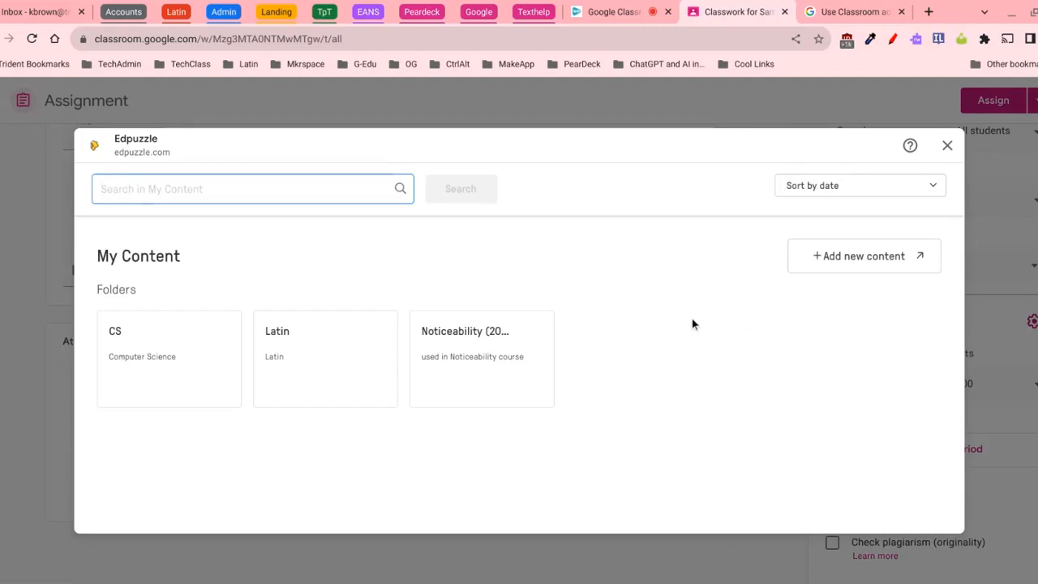
{"action": "left_click", "coordinate": [948, 144]}
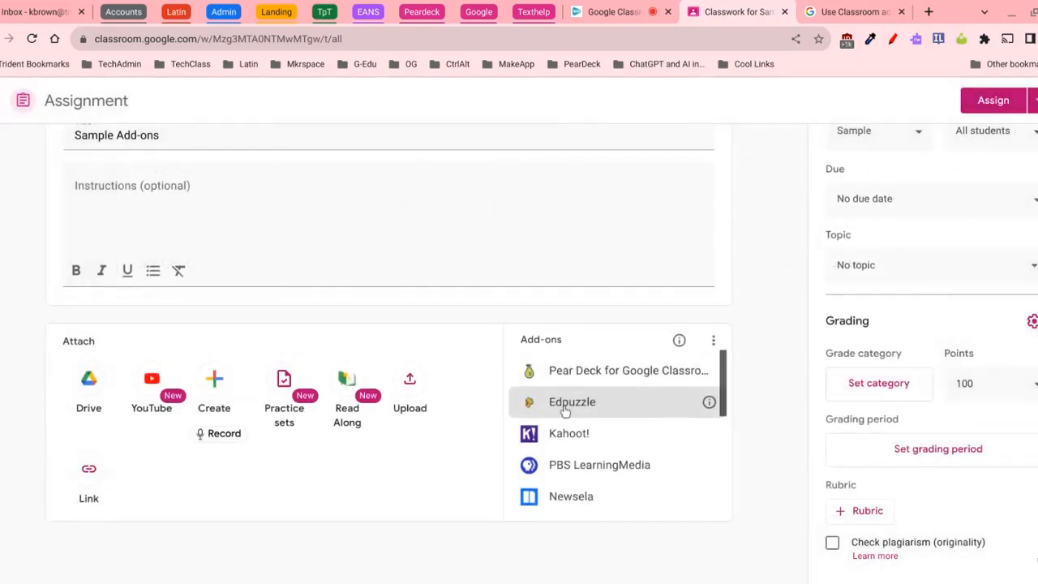
{"action": "scroll", "coordinate": [746, 300], "scroll_direction": "up", "scroll_amount": 1}
{"action": "scroll", "coordinate": [746, 303], "scroll_direction": "down", "scroll_amount": 1}
{"action": "scroll", "coordinate": [746, 303], "scroll_direction": "up", "scroll_amount": 1}
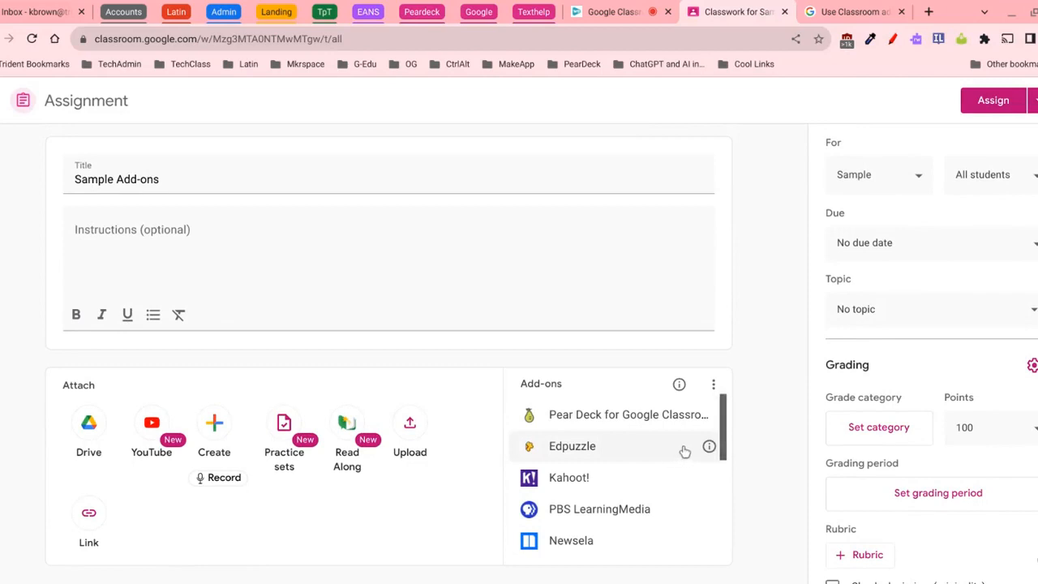
{"action": "scroll", "coordinate": [673, 452], "scroll_direction": "down", "scroll_amount": 2}
{"action": "scroll", "coordinate": [684, 452], "scroll_direction": "down", "scroll_amount": 4}
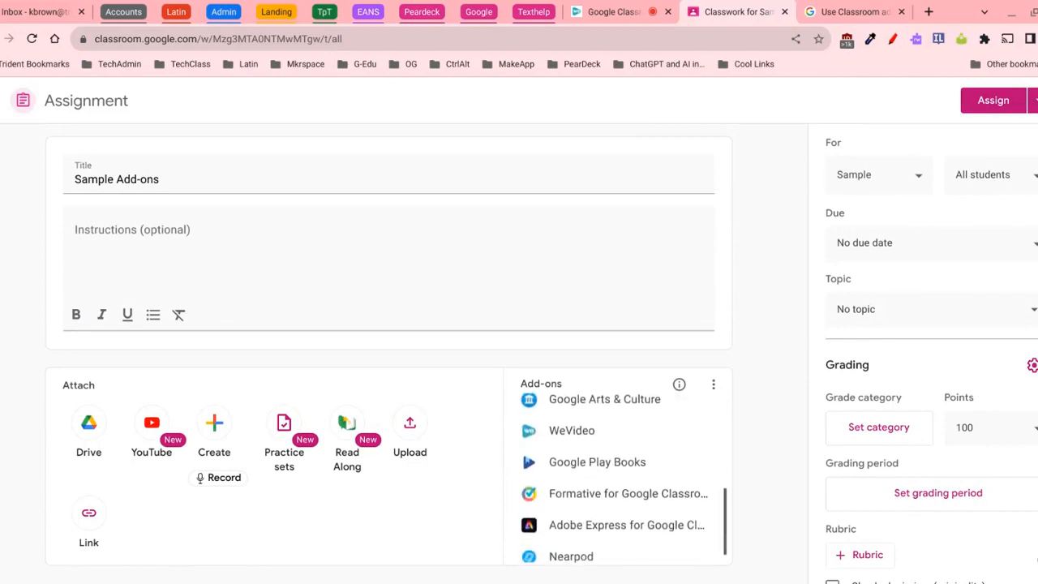
{"action": "scroll", "coordinate": [683, 451], "scroll_direction": "up", "scroll_amount": 6}
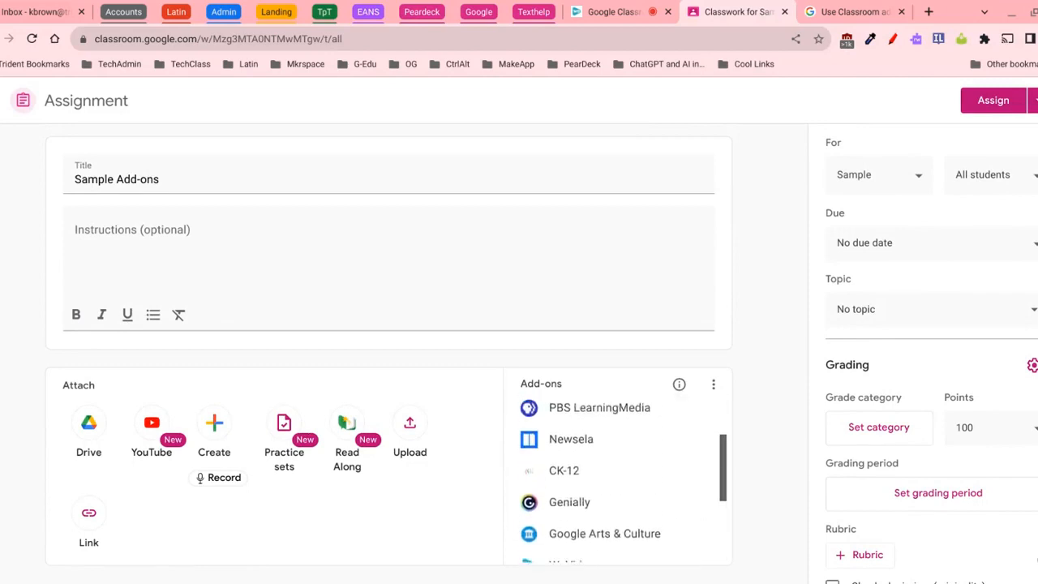
Step: Open the video Book 1 Stage 1_ Introduction from Edpuzzle's Latin folder, Cambridge Latin Course subfolder, and play a short preview
{"action": "left_click", "coordinate": [580, 453]}
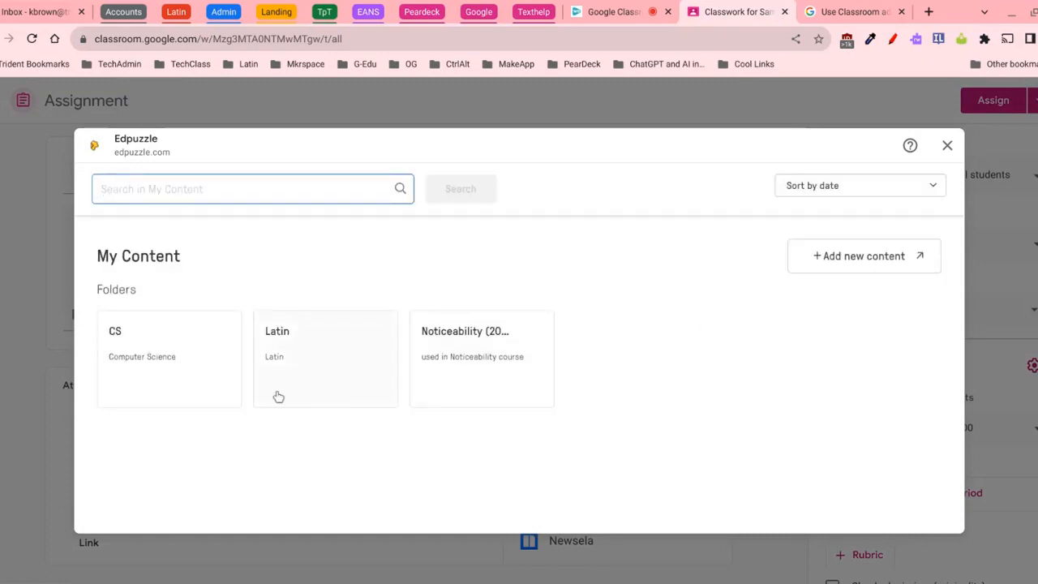
{"action": "left_click", "coordinate": [298, 341]}
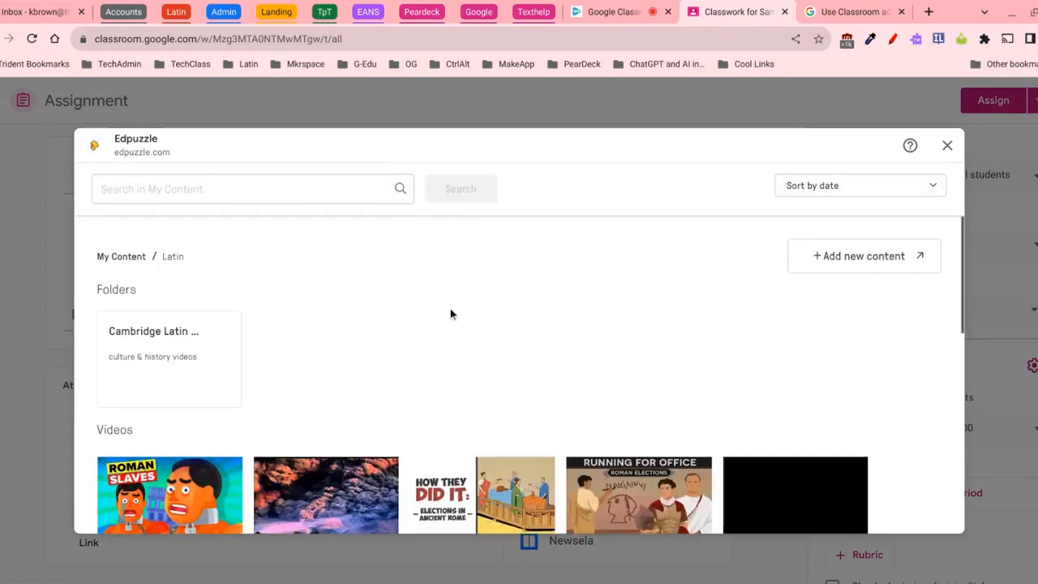
{"action": "left_click", "coordinate": [187, 343]}
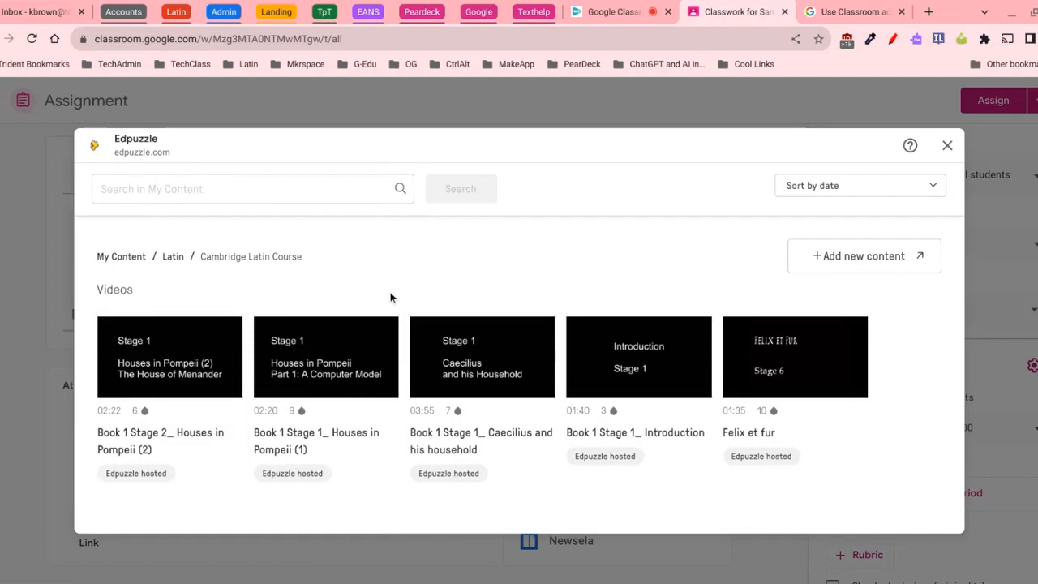
{"action": "left_click", "coordinate": [651, 365]}
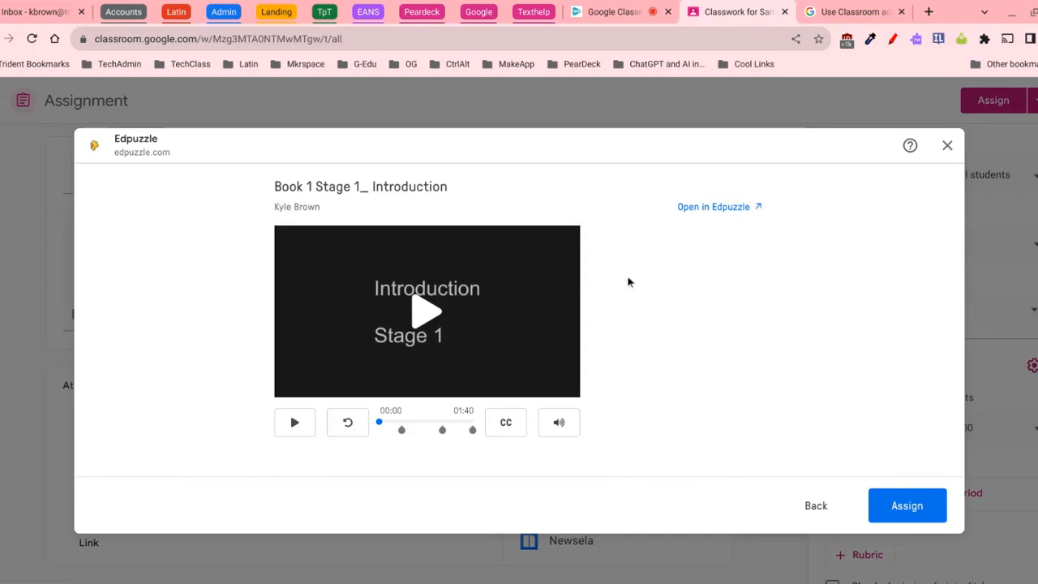
{"action": "left_click", "coordinate": [432, 323]}
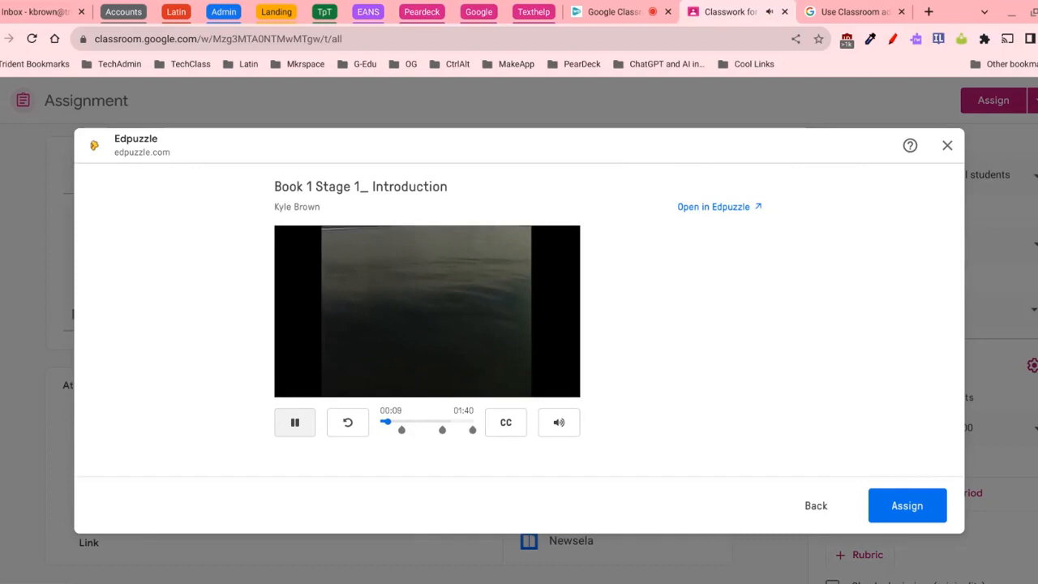
{"action": "left_click", "coordinate": [295, 423]}
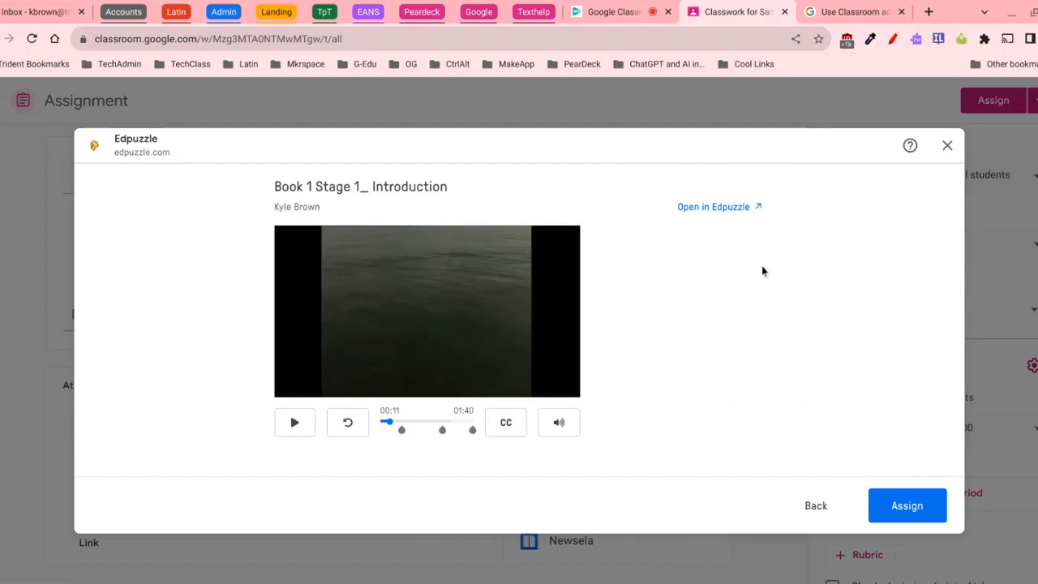
Step: Attach the Edpuzzle video with 2 attempts allowed and assign the Sample Add-ons assignment to the class
{"action": "left_click", "coordinate": [908, 505]}
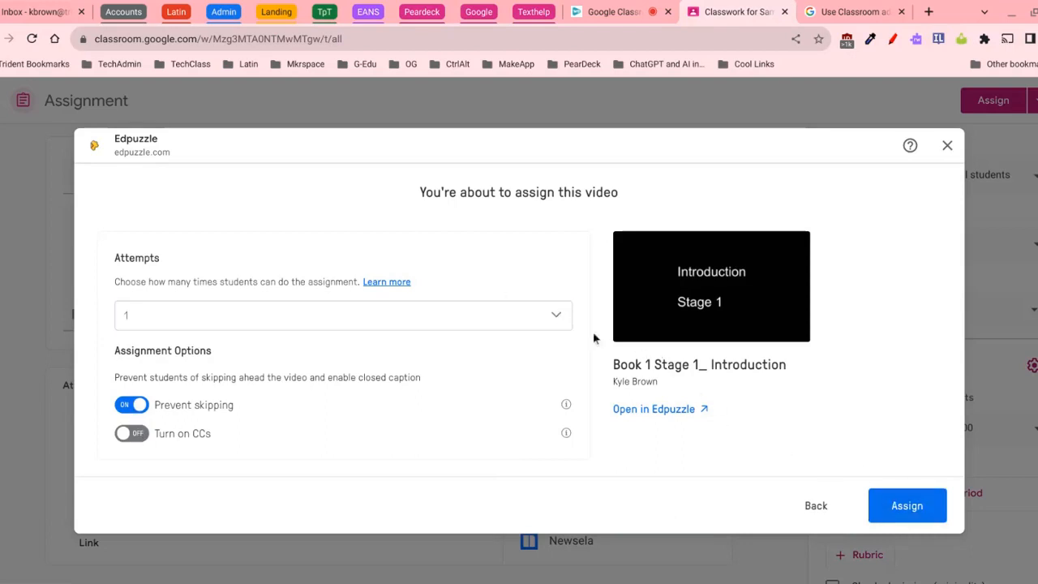
{"action": "left_click", "coordinate": [557, 320]}
{"action": "left_click", "coordinate": [226, 390]}
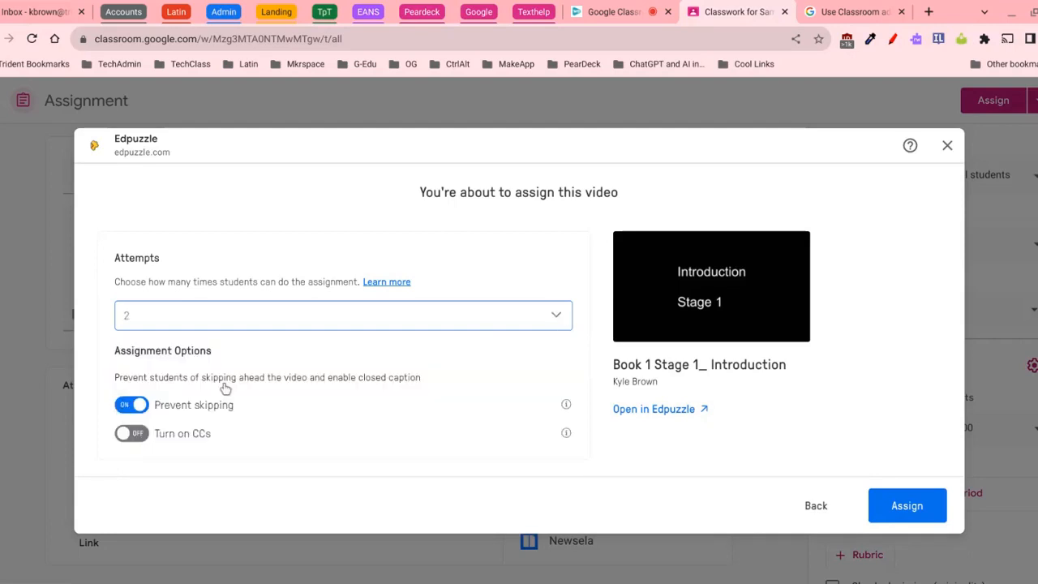
{"action": "left_click", "coordinate": [896, 507]}
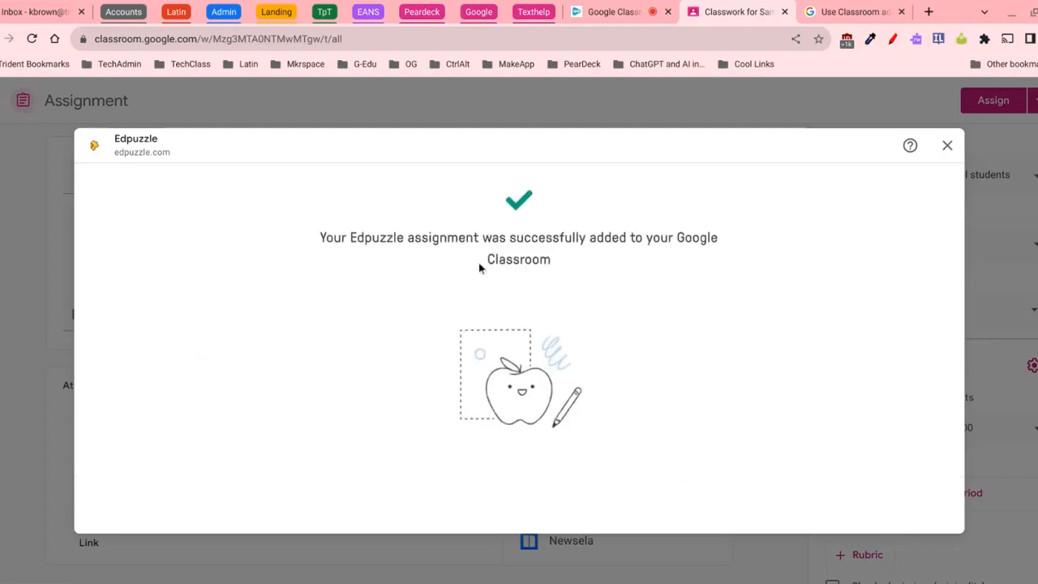
{"action": "left_click", "coordinate": [947, 148]}
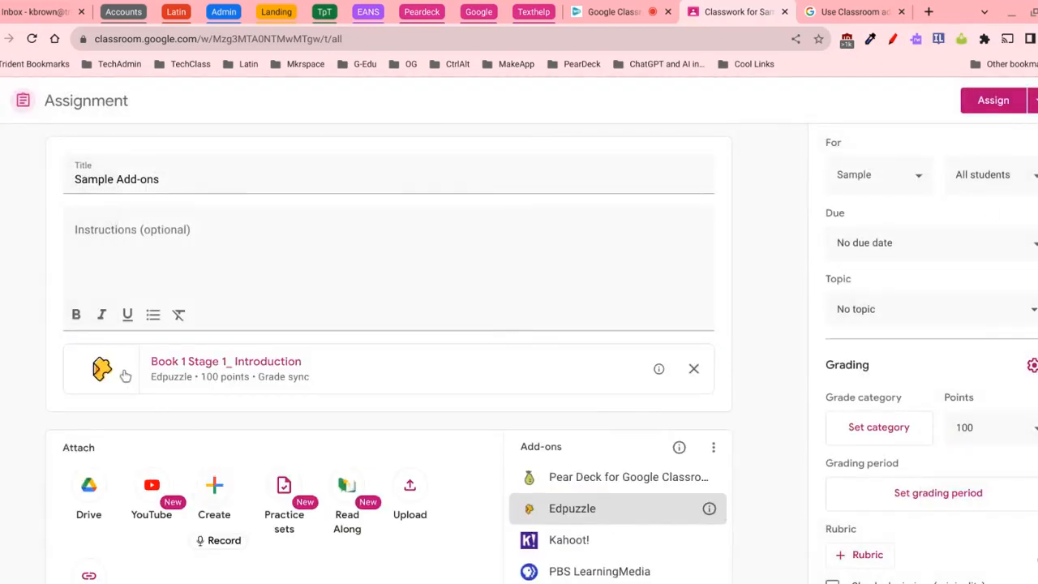
{"action": "left_click", "coordinate": [989, 101]}
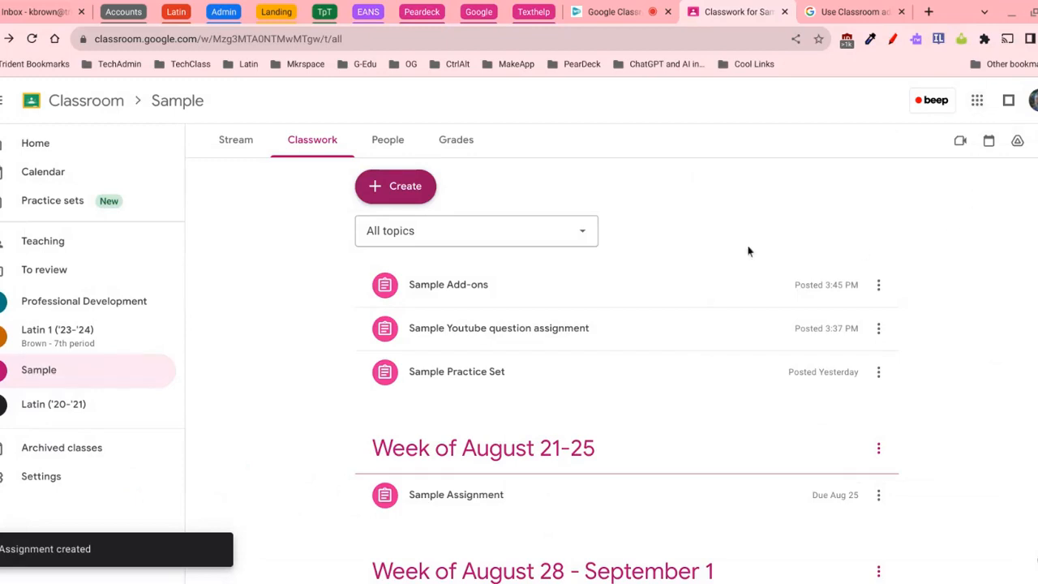
Step: Create a new assignment in the Sample class and log in to its Kahoot! add-on, retrying the login
{"action": "left_click", "coordinate": [410, 191]}
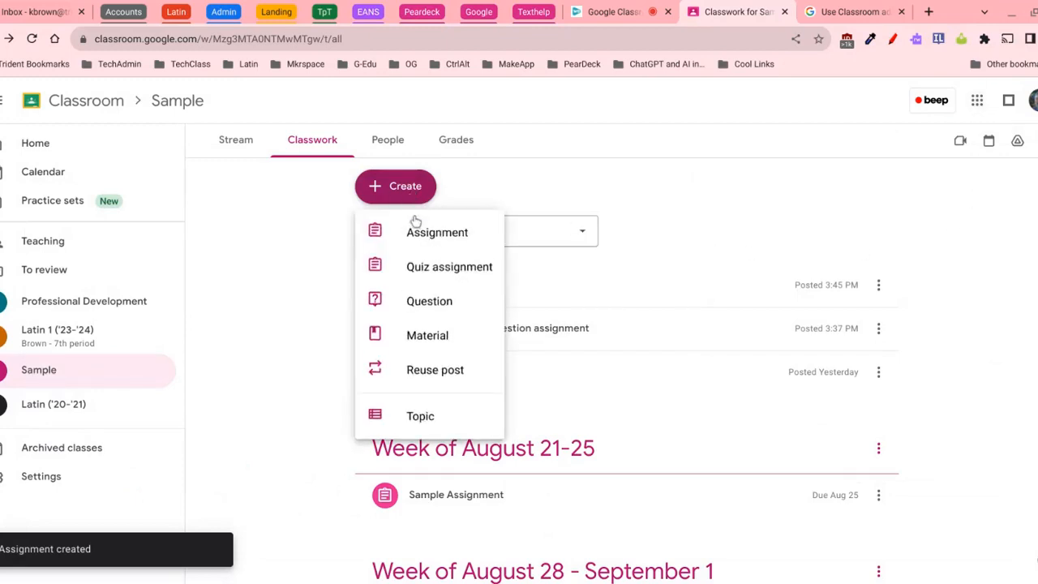
{"action": "left_click", "coordinate": [416, 227]}
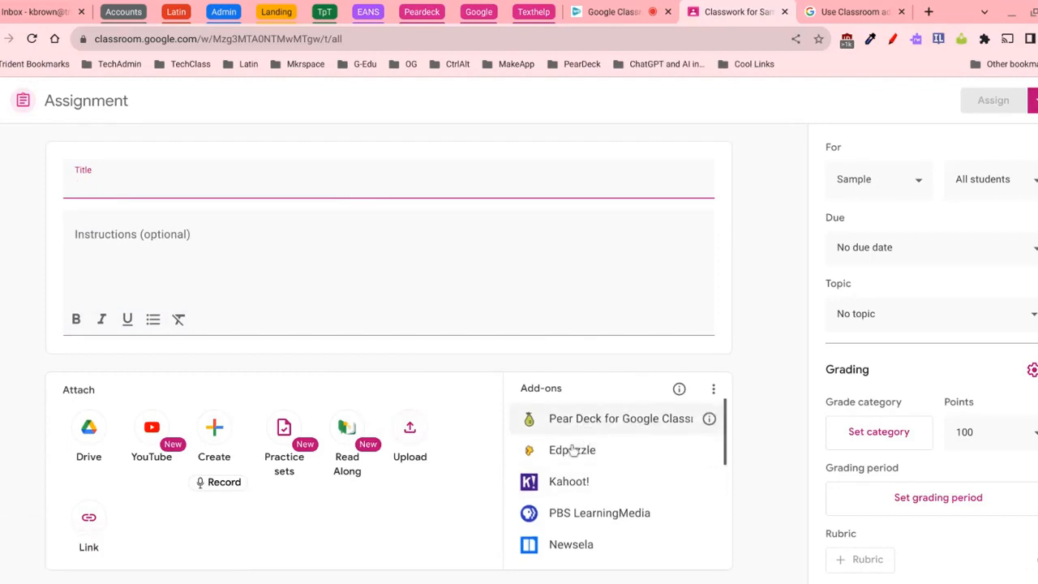
{"action": "left_click", "coordinate": [564, 483]}
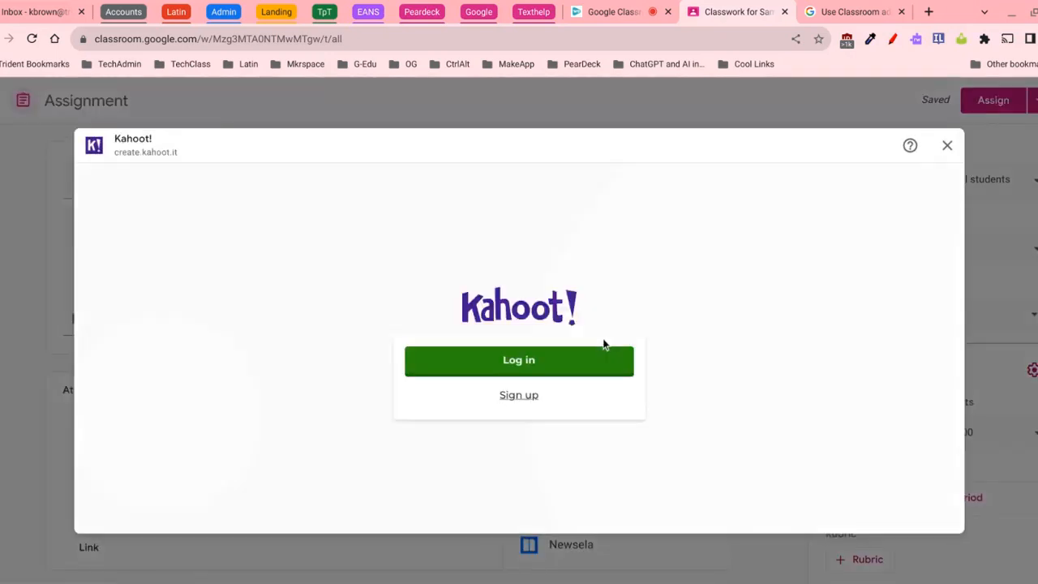
{"action": "left_click", "coordinate": [528, 361]}
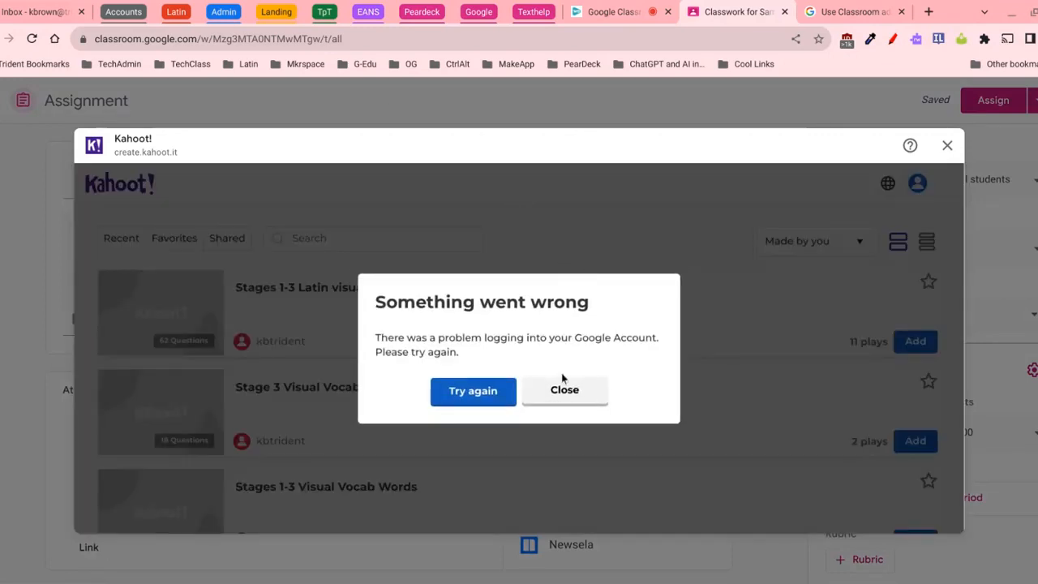
{"action": "left_click", "coordinate": [489, 393]}
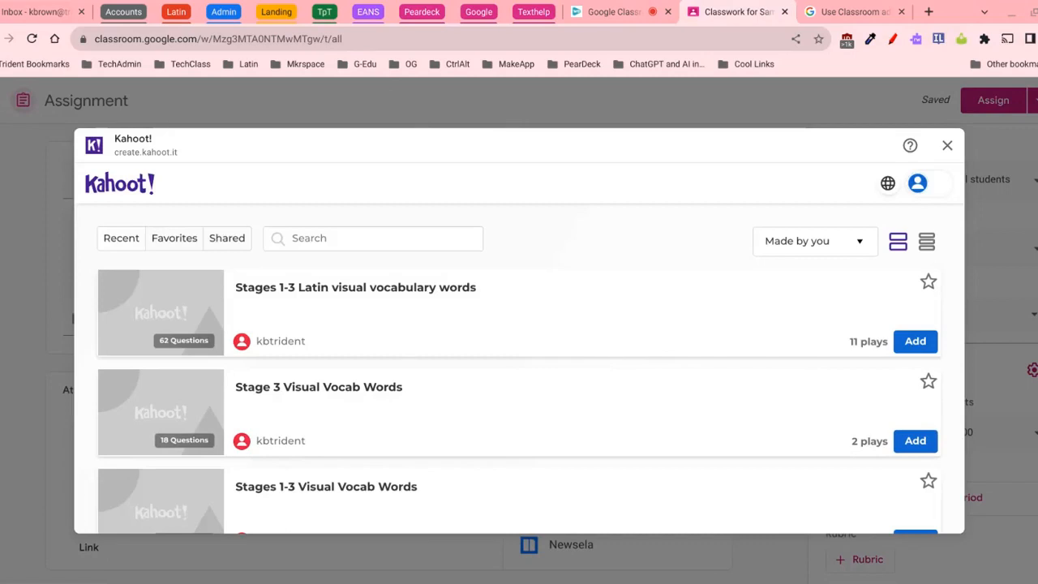
Step: Attach the kahoot Stages 1-3 Latin visual vocabulary words as an assigned kahoot with the default options, and remove the attachment again
{"action": "scroll", "coordinate": [725, 317], "scroll_direction": "down", "scroll_amount": 3}
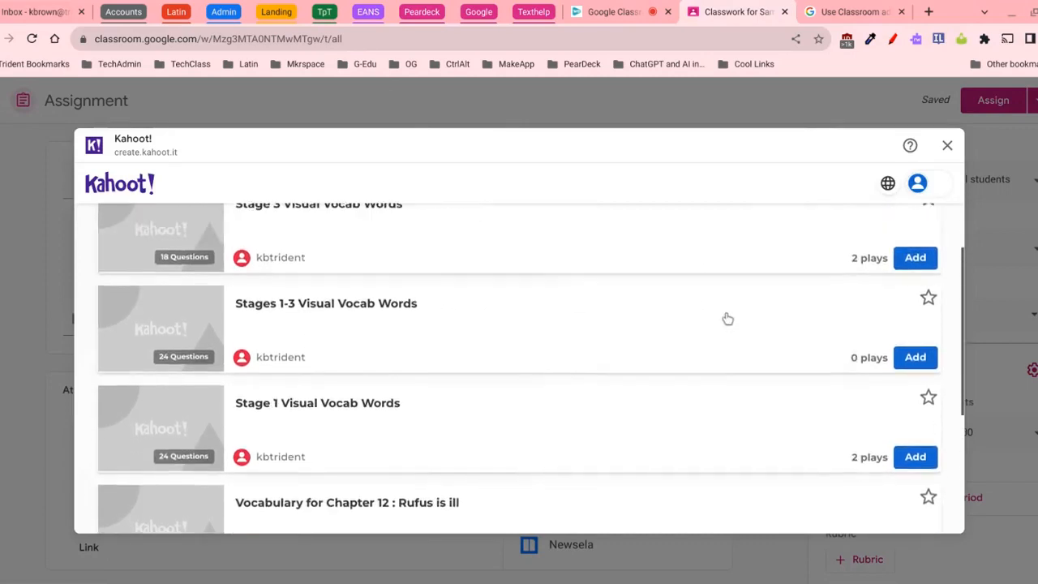
{"action": "scroll", "coordinate": [727, 319], "scroll_direction": "up", "scroll_amount": 3}
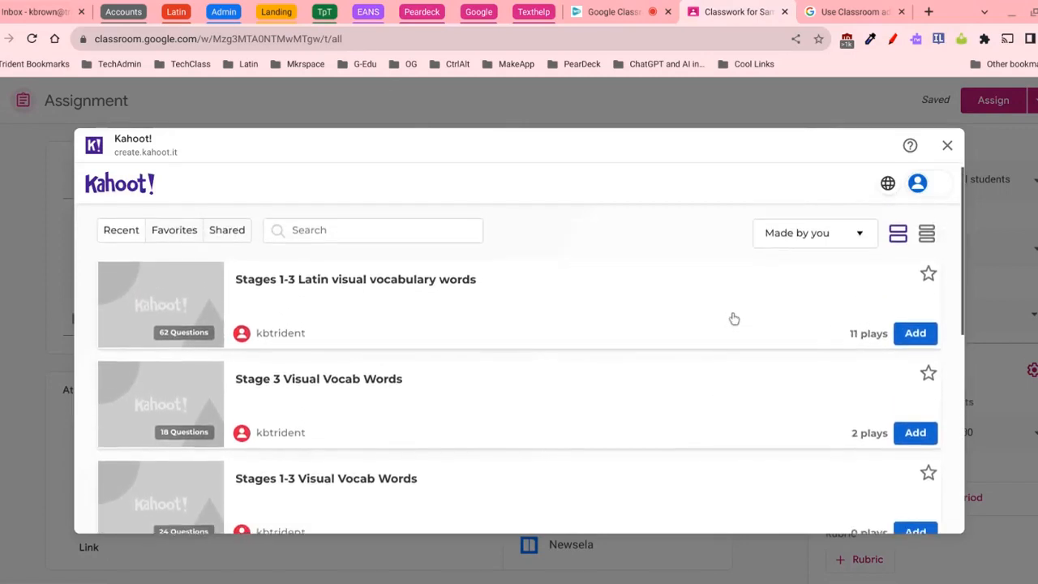
{"action": "scroll", "coordinate": [734, 318], "scroll_direction": "down", "scroll_amount": 1}
{"action": "scroll", "coordinate": [732, 317], "scroll_direction": "up", "scroll_amount": 2}
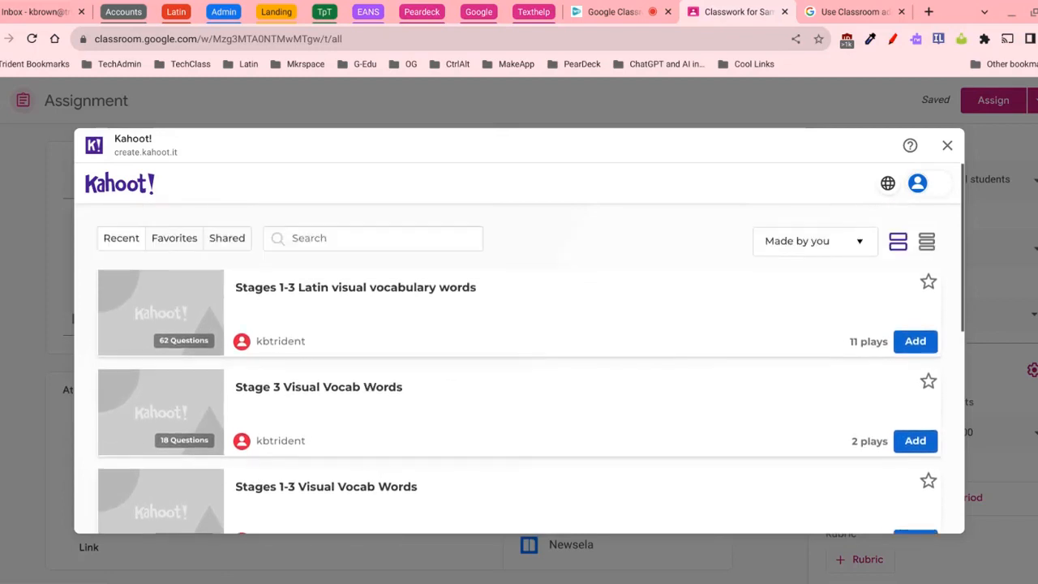
{"action": "left_click", "coordinate": [917, 341]}
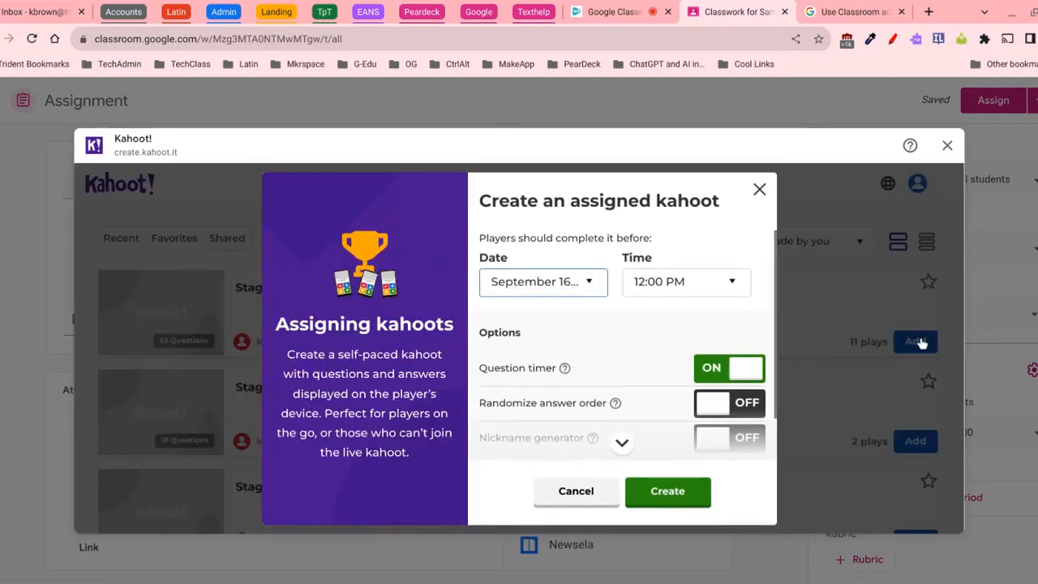
{"action": "scroll", "coordinate": [686, 412], "scroll_direction": "down", "scroll_amount": 1}
{"action": "scroll", "coordinate": [686, 417], "scroll_direction": "up", "scroll_amount": 1}
{"action": "left_click", "coordinate": [674, 494]}
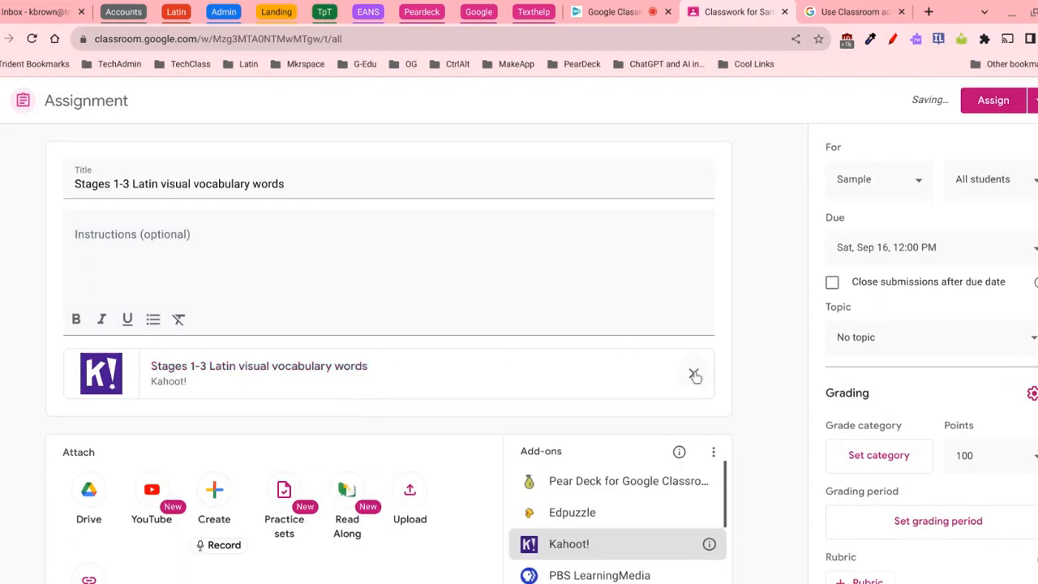
{"action": "left_click", "coordinate": [694, 373]}
{"action": "left_click", "coordinate": [564, 362]}
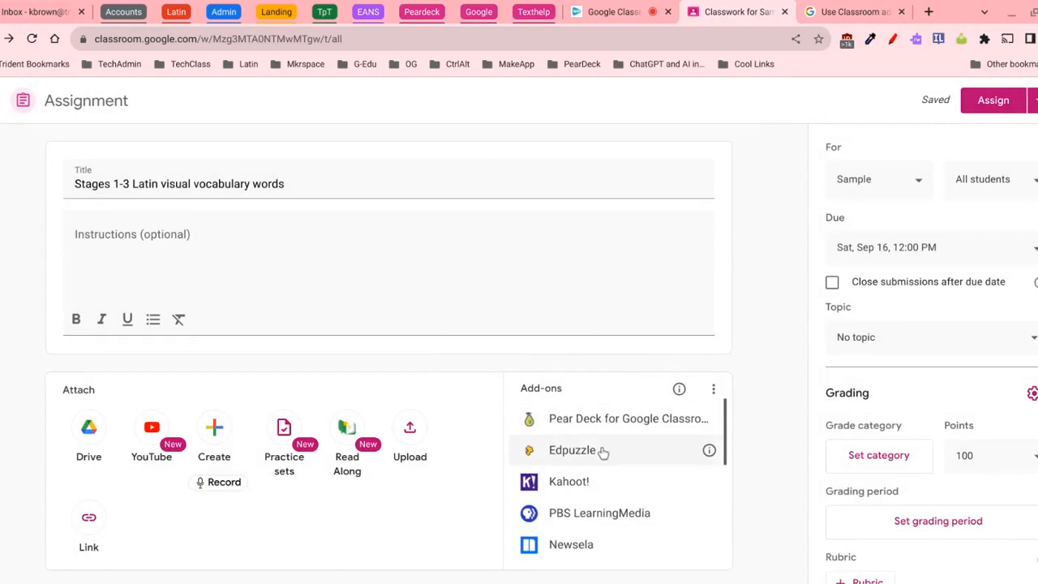
Step: Open the Pear Deck add-on for the assignment and start selecting a lesson from Drive
{"action": "left_click", "coordinate": [594, 418]}
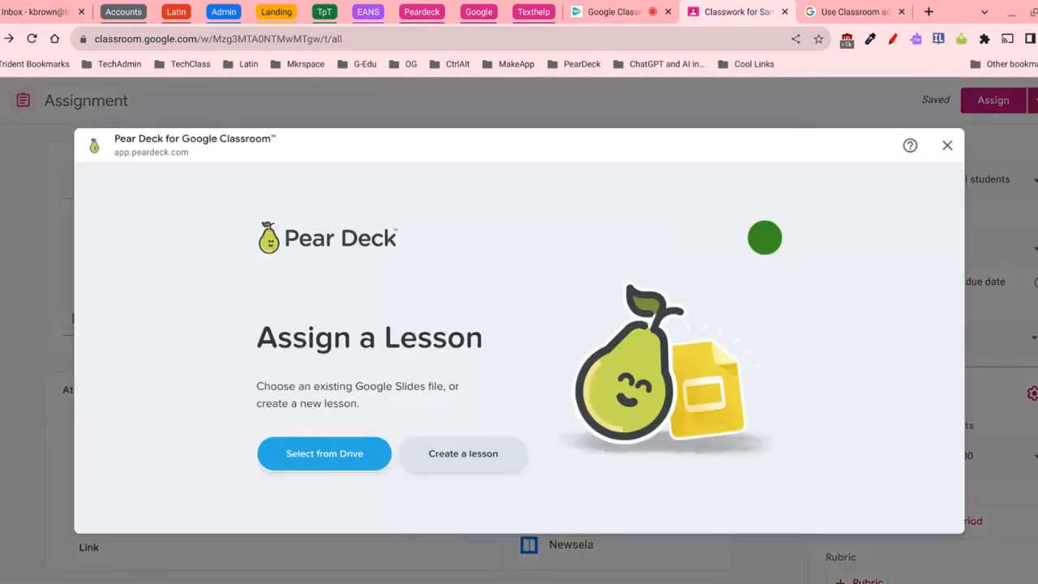
{"action": "left_click", "coordinate": [337, 454]}
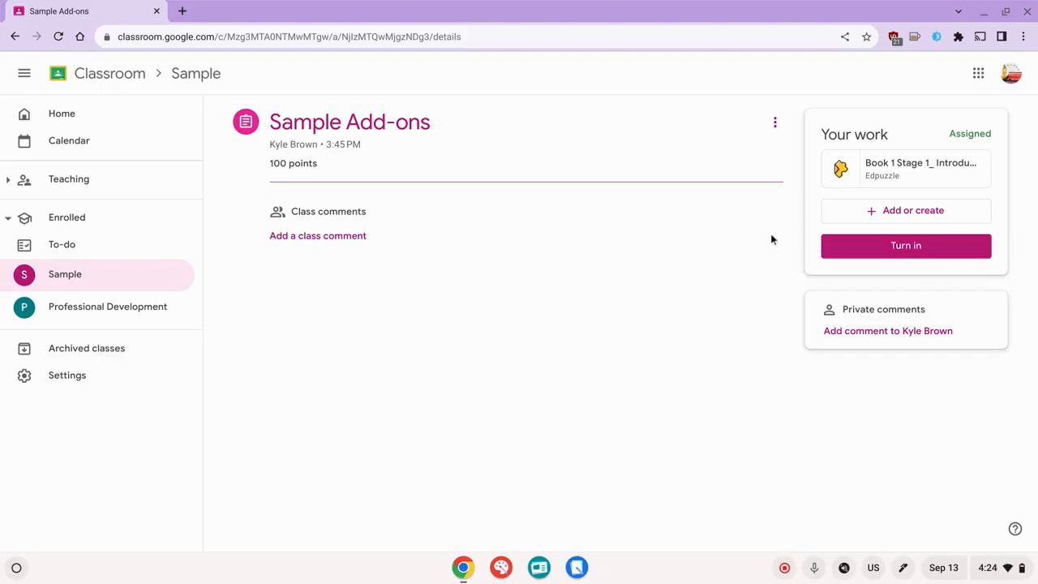
Step: Open the Book 1 Stage 1_ Introduction Edpuzzle, answer the Mt. Vesuvius eruption question with 79 A.D., and continue the video
{"action": "left_click", "coordinate": [898, 172]}
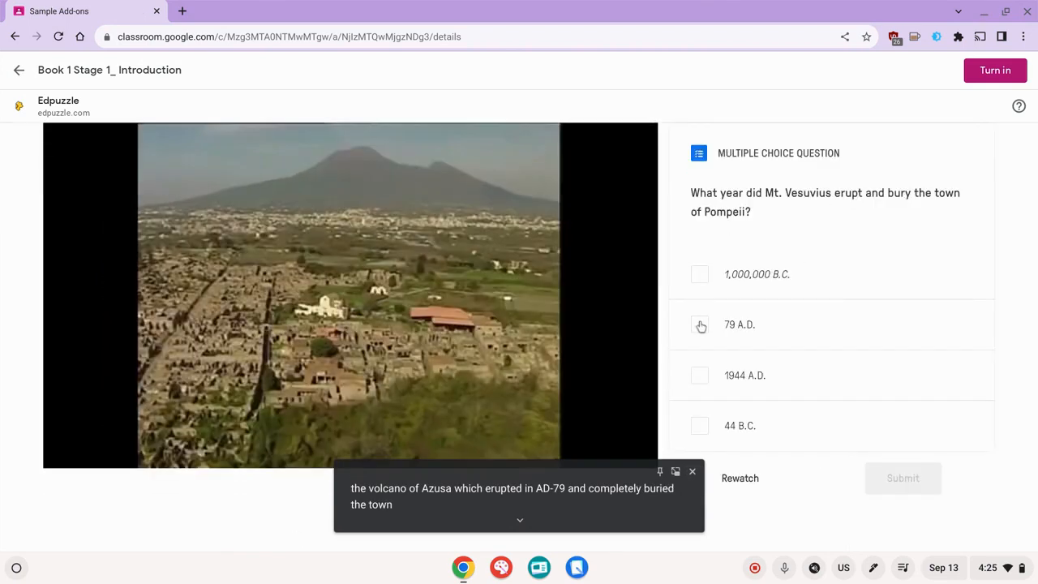
{"action": "left_click", "coordinate": [701, 325]}
{"action": "left_click", "coordinate": [918, 481]}
{"action": "left_click", "coordinate": [900, 521]}
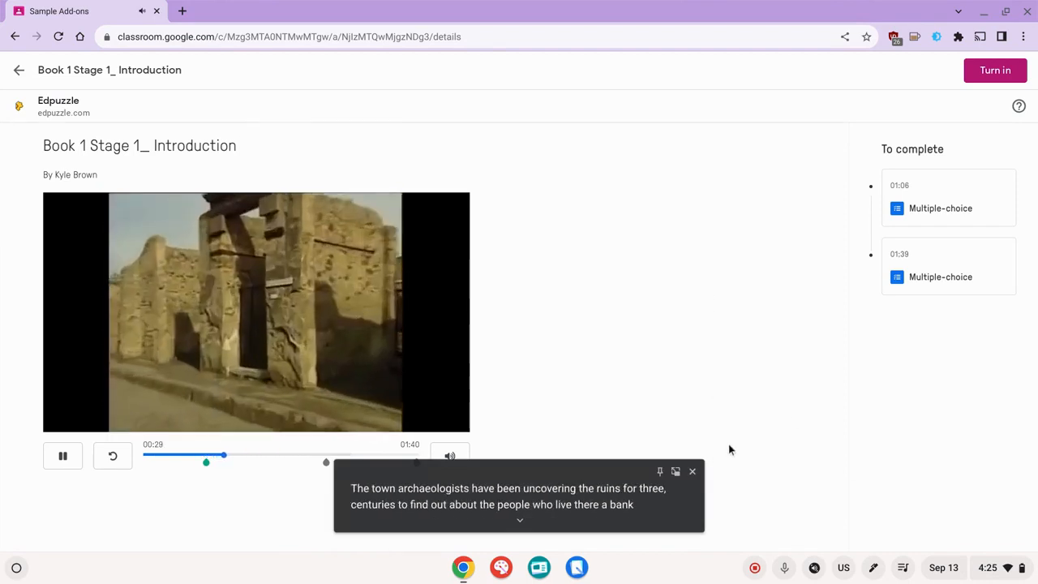
Step: Close the live captions, answer the question about Caecilius' job with "He was a banker", and continue the video
{"action": "left_click", "coordinate": [692, 471]}
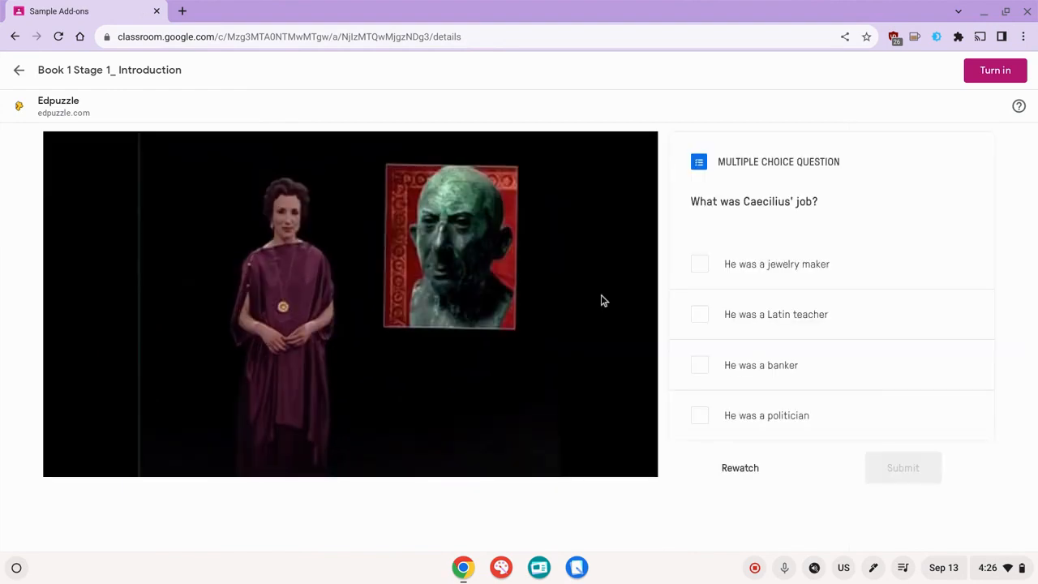
{"action": "left_click", "coordinate": [699, 365]}
{"action": "left_click", "coordinate": [910, 473]}
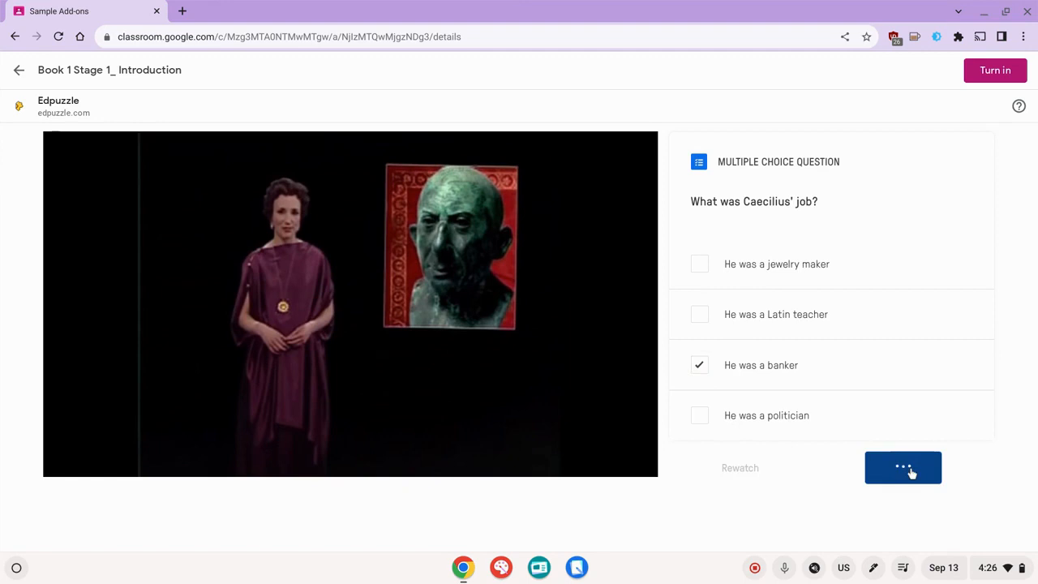
{"action": "left_click", "coordinate": [900, 503]}
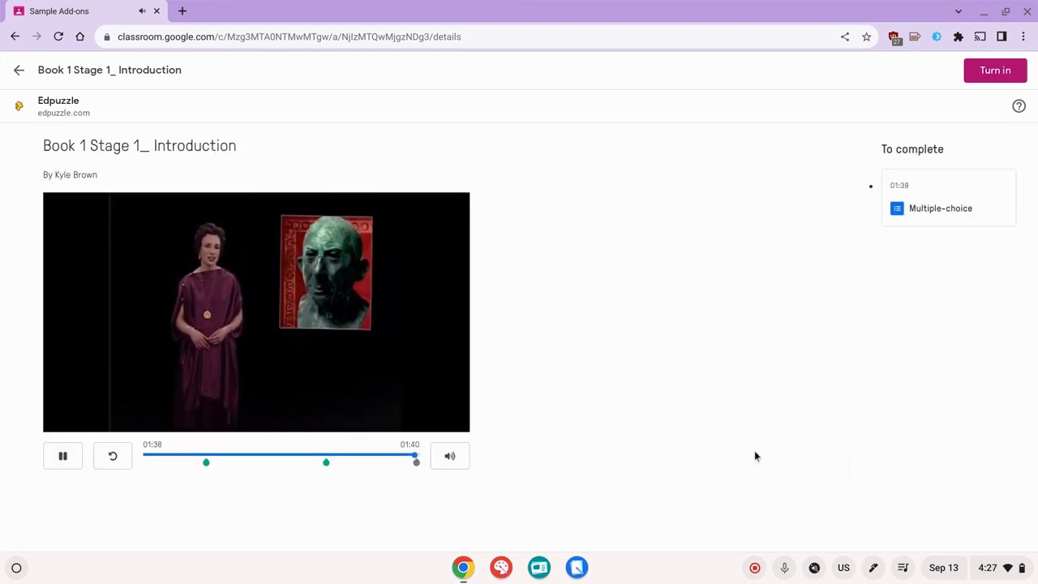
Step: Answer the final multiple-choice question at 01:39 in the Edpuzzle video and continue
{"action": "left_click", "coordinate": [698, 444]}
{"action": "left_click", "coordinate": [904, 500]}
{"action": "left_click", "coordinate": [900, 523]}
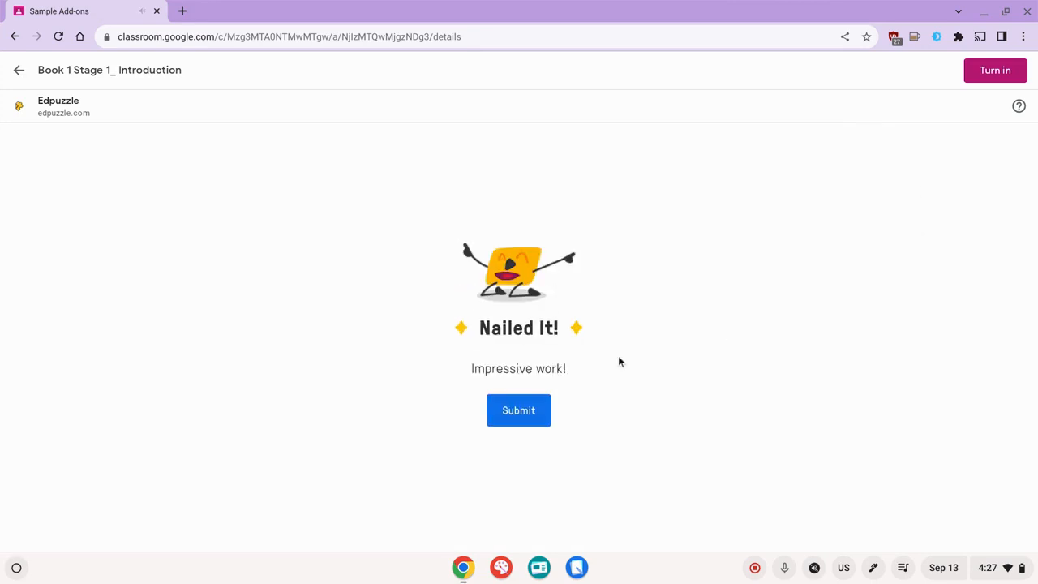
Step: Submit the completed Edpuzzle and turn in the Sample Add-ons assignment with its attachment
{"action": "left_click", "coordinate": [523, 412]}
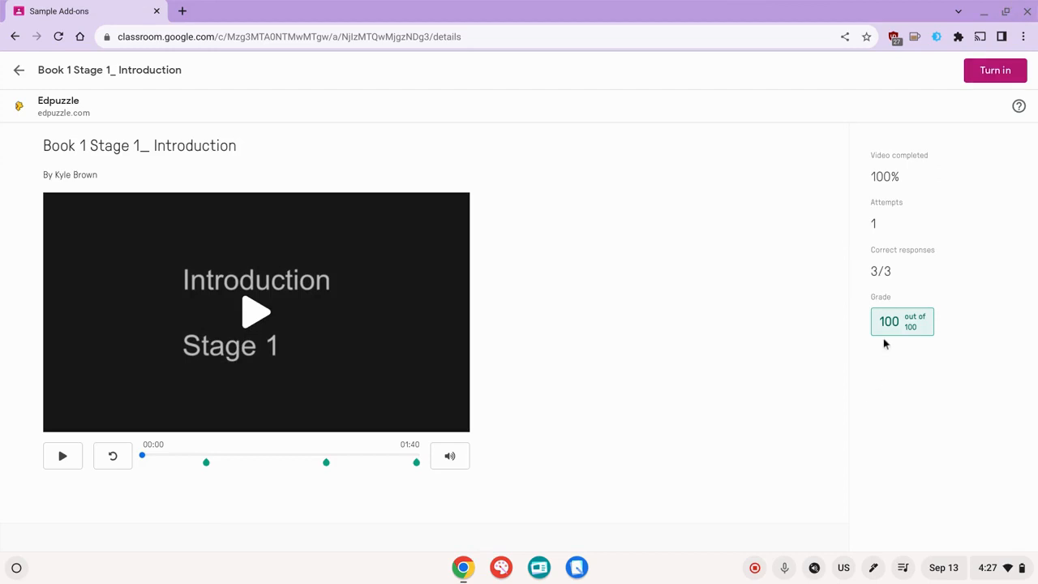
{"action": "left_click", "coordinate": [1000, 71]}
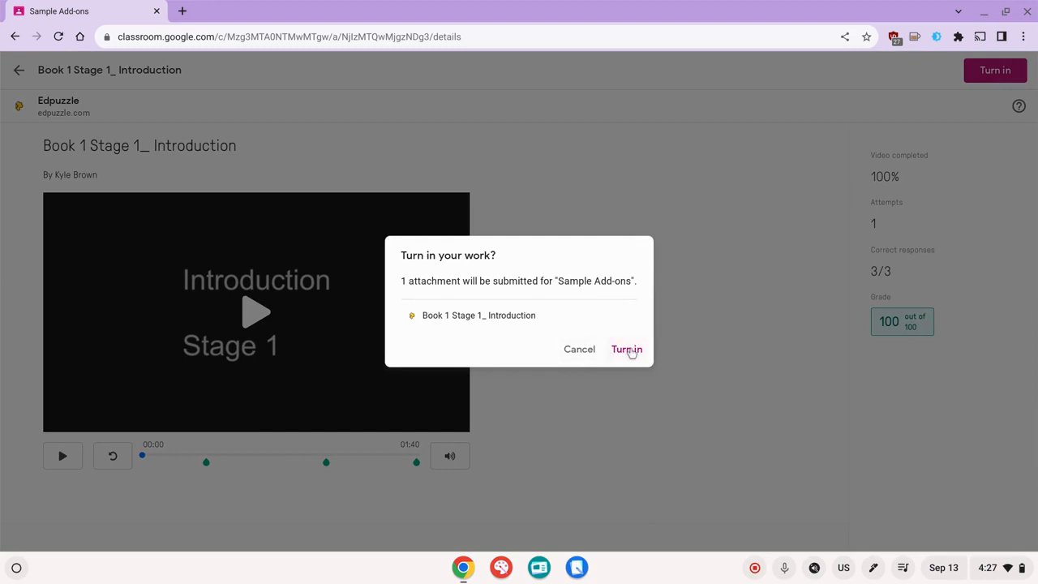
{"action": "left_click", "coordinate": [628, 350]}
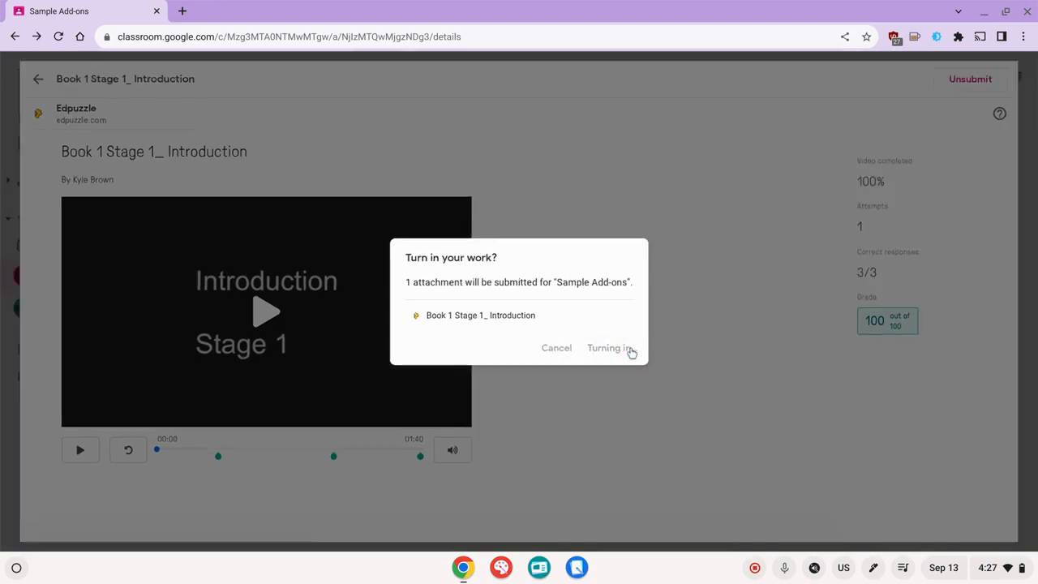